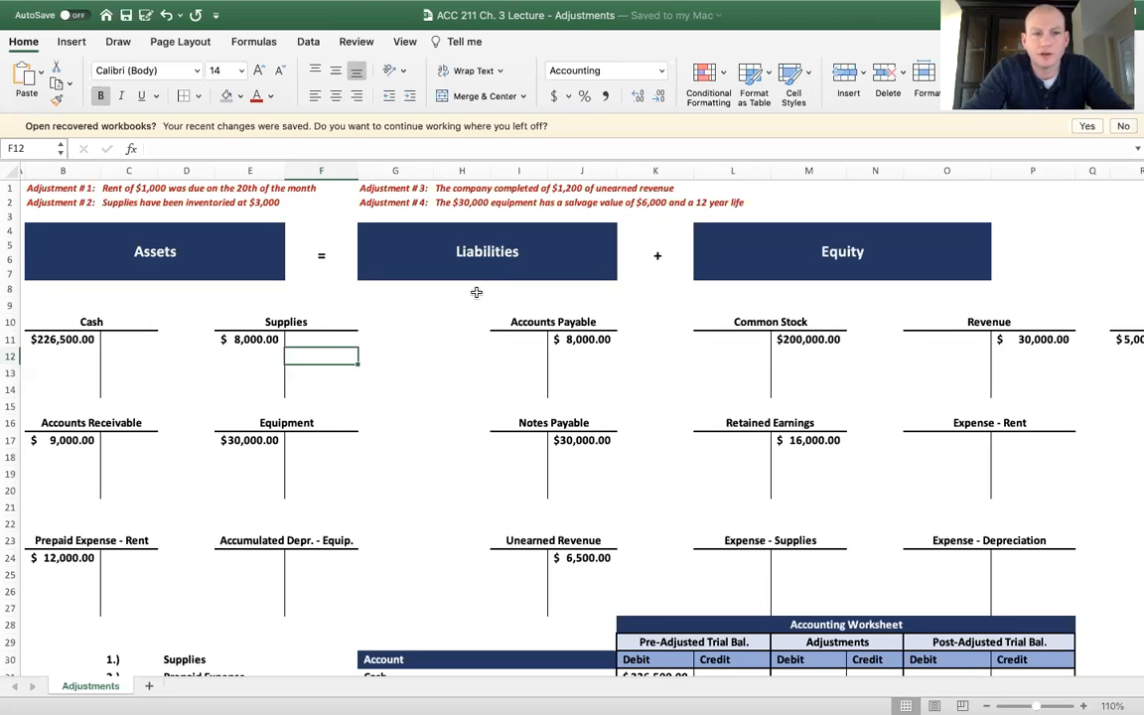
Examine the list of four adjustment types and the T-accounts for assets, liabilities and equity on the Adjustments sheet
scroll(83, 425, "down", 5)
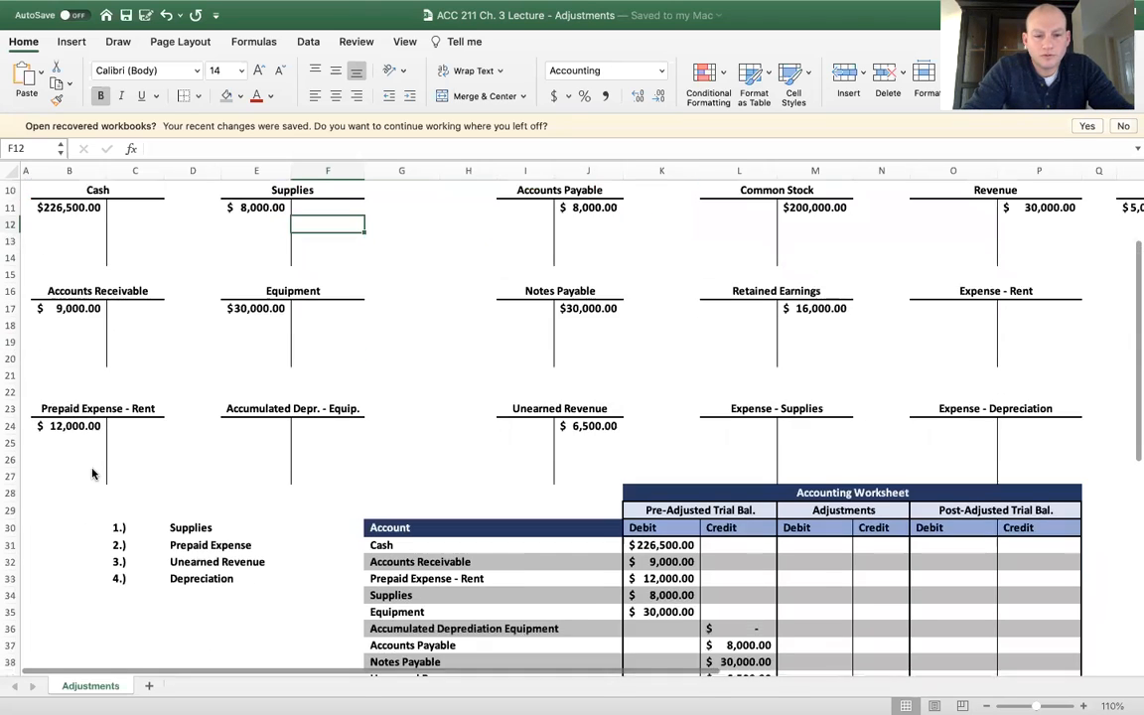
left_click(175, 509)
key("Down")
key("Down")
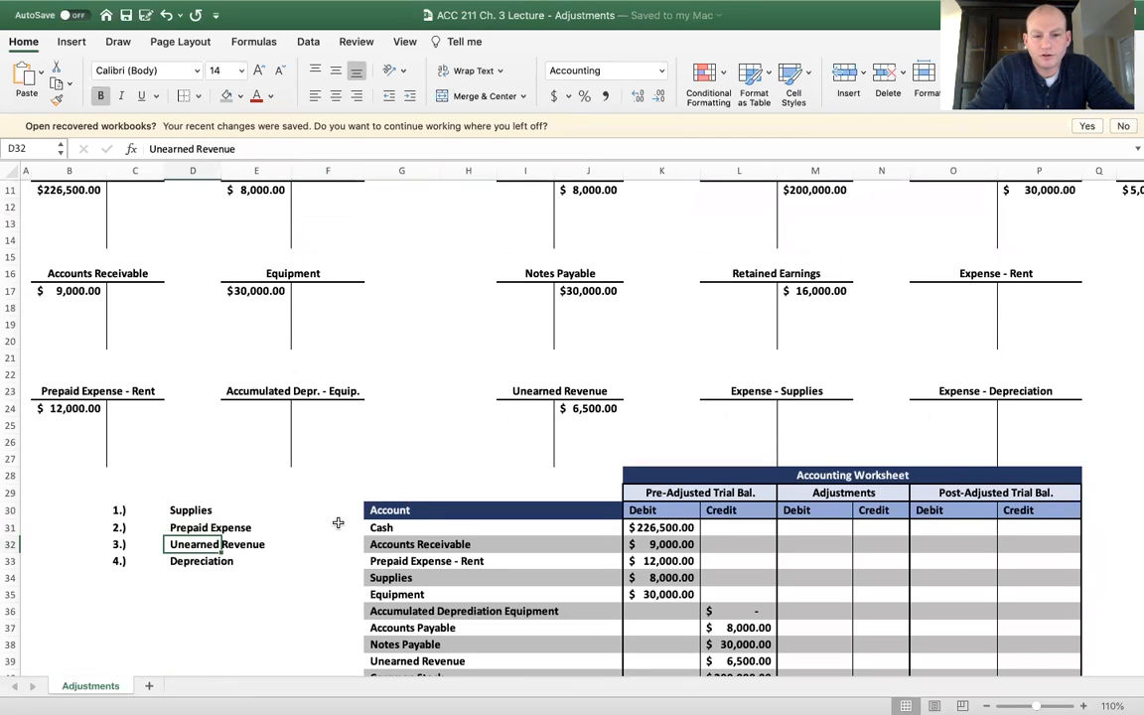
key("Down")
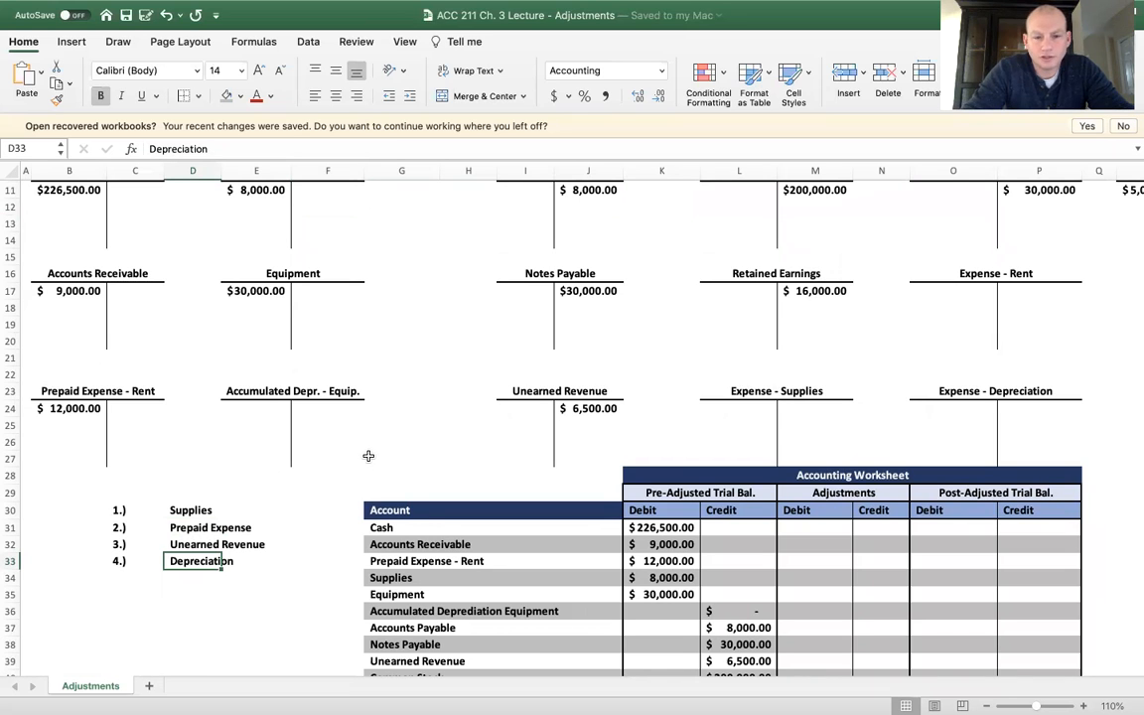
scroll(369, 455, "up", 5)
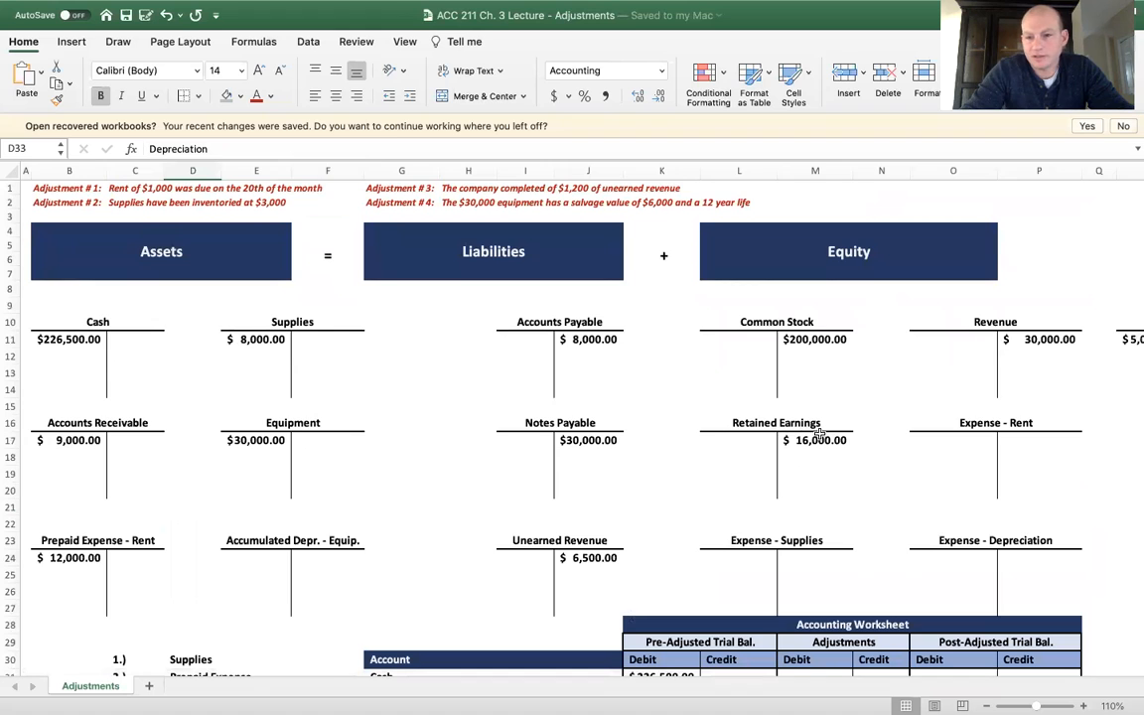
scroll(816, 437, "right", 1)
scroll(820, 435, "left", 1)
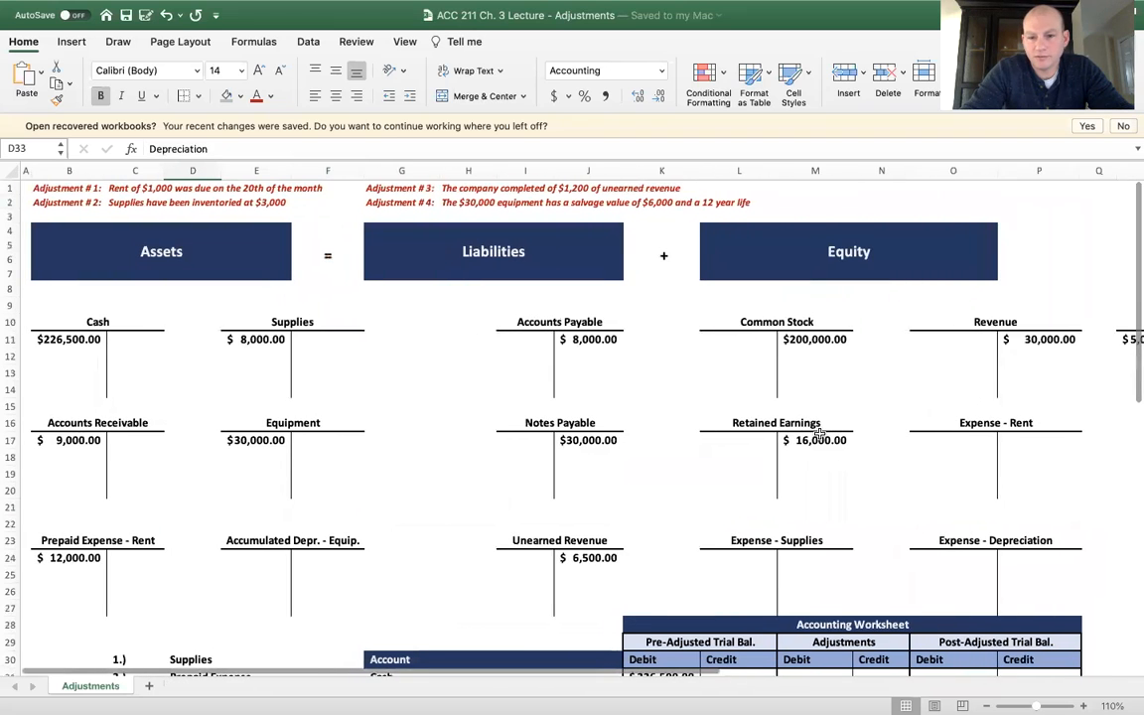
left_click(388, 354)
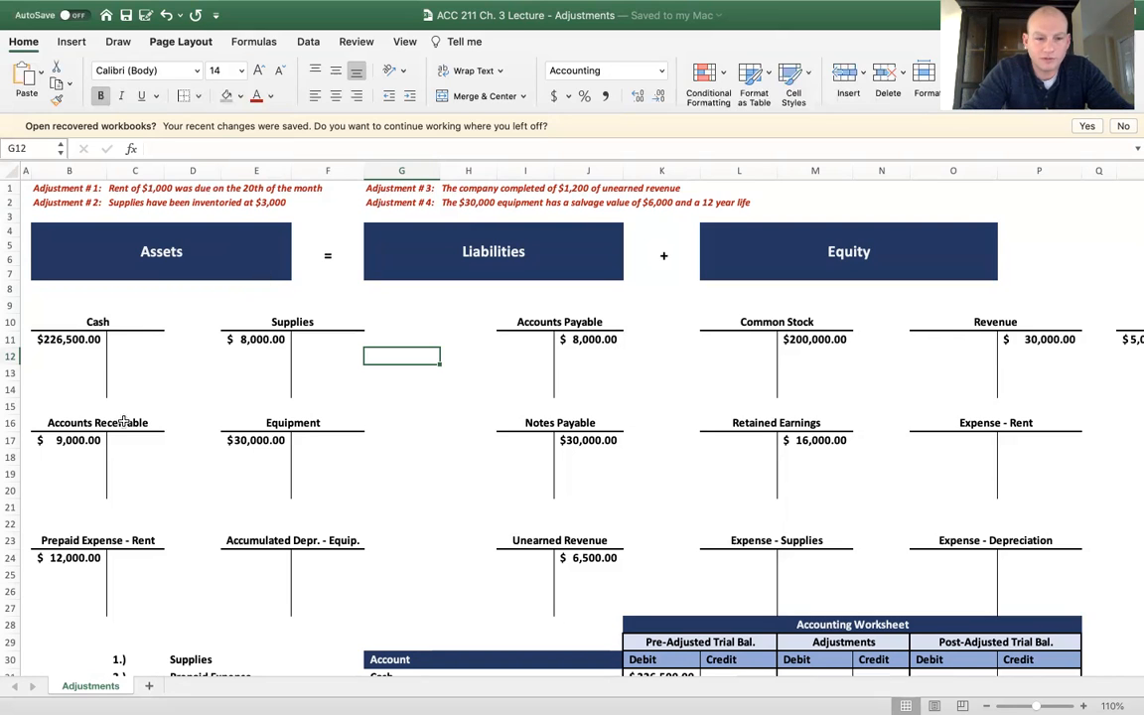
Record adjustment 1 in the T-accounts: credit Prepaid Expense - Rent 1,000 in C25 and debit Expense - Rent 1,000 in O17
left_click(127, 541)
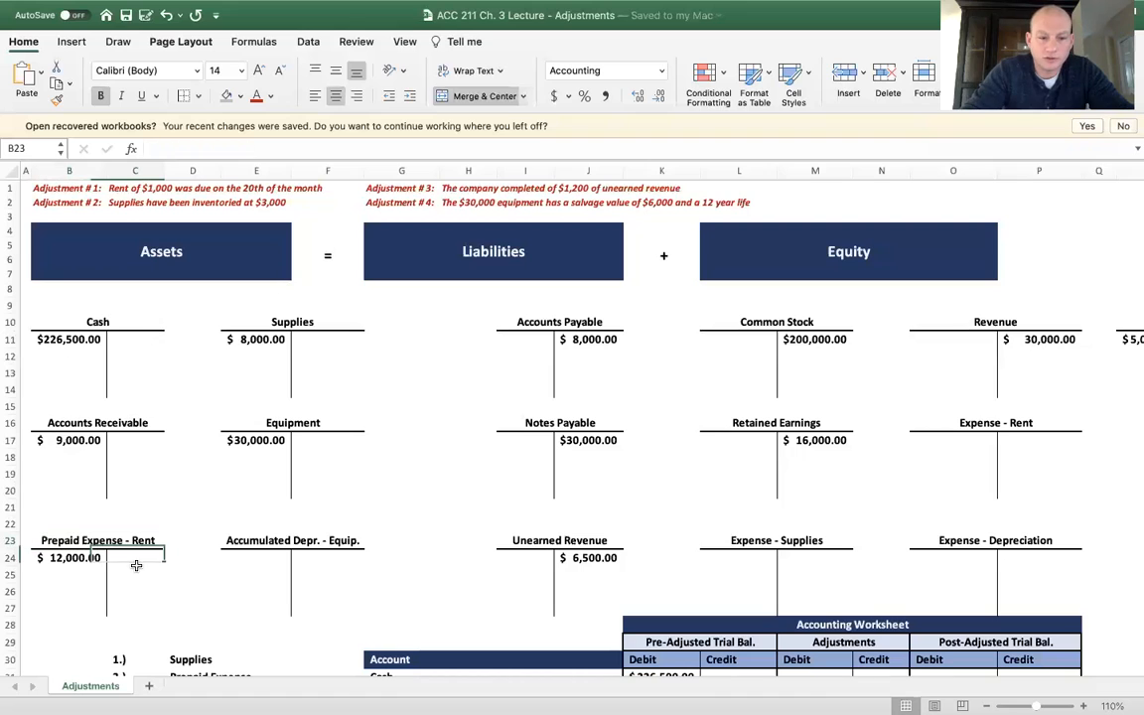
left_click(136, 574)
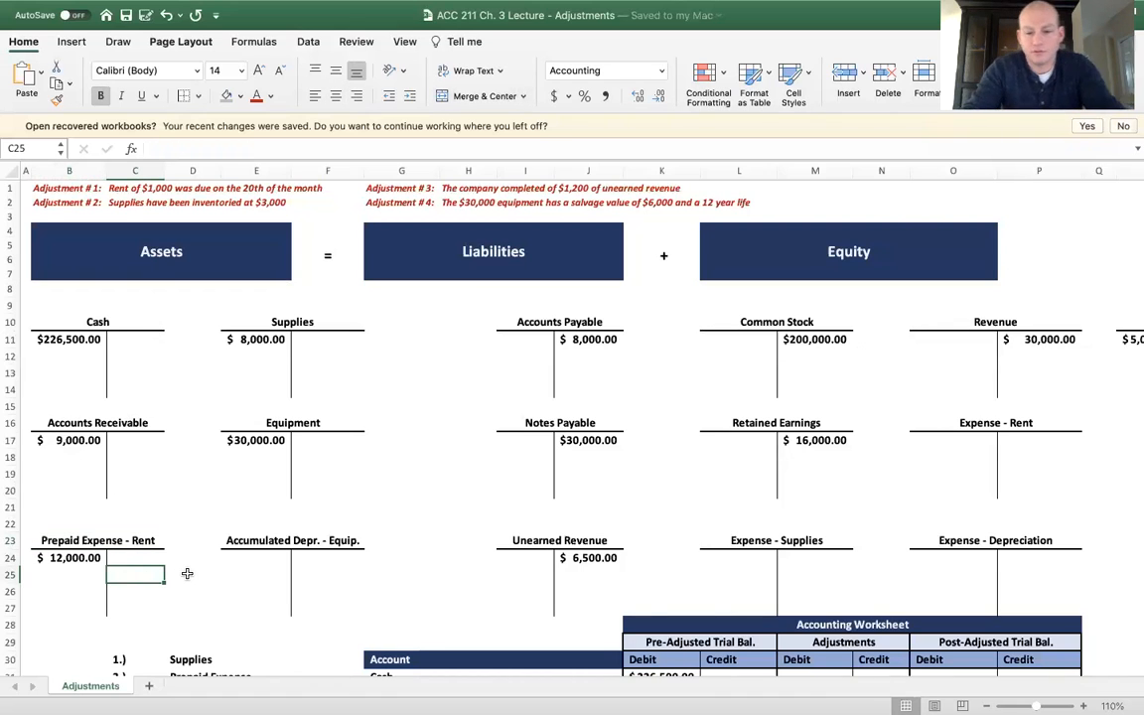
type("1000")
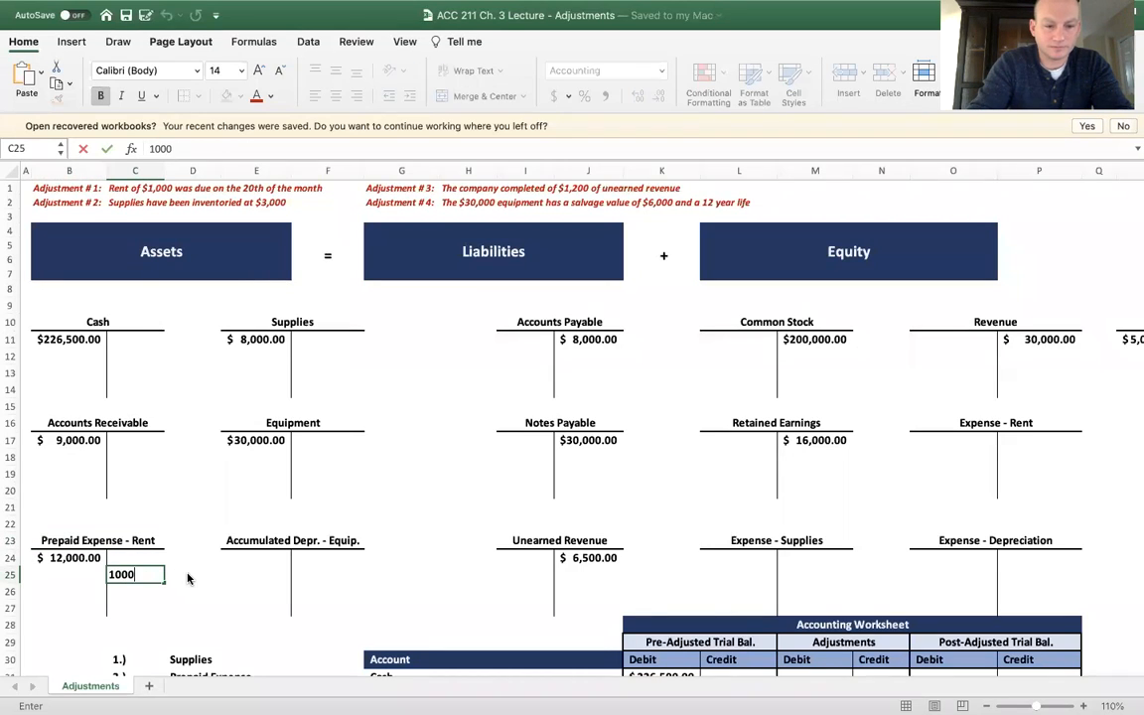
key("Return")
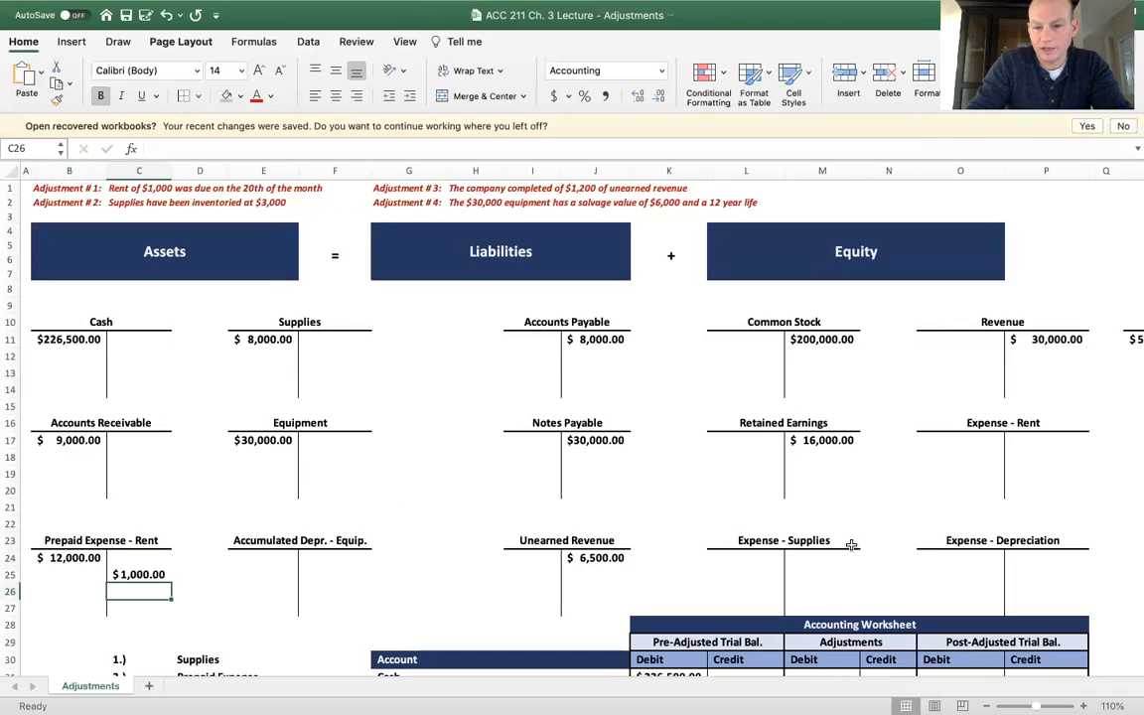
left_click(986, 440)
type("1,000")
key("Return")
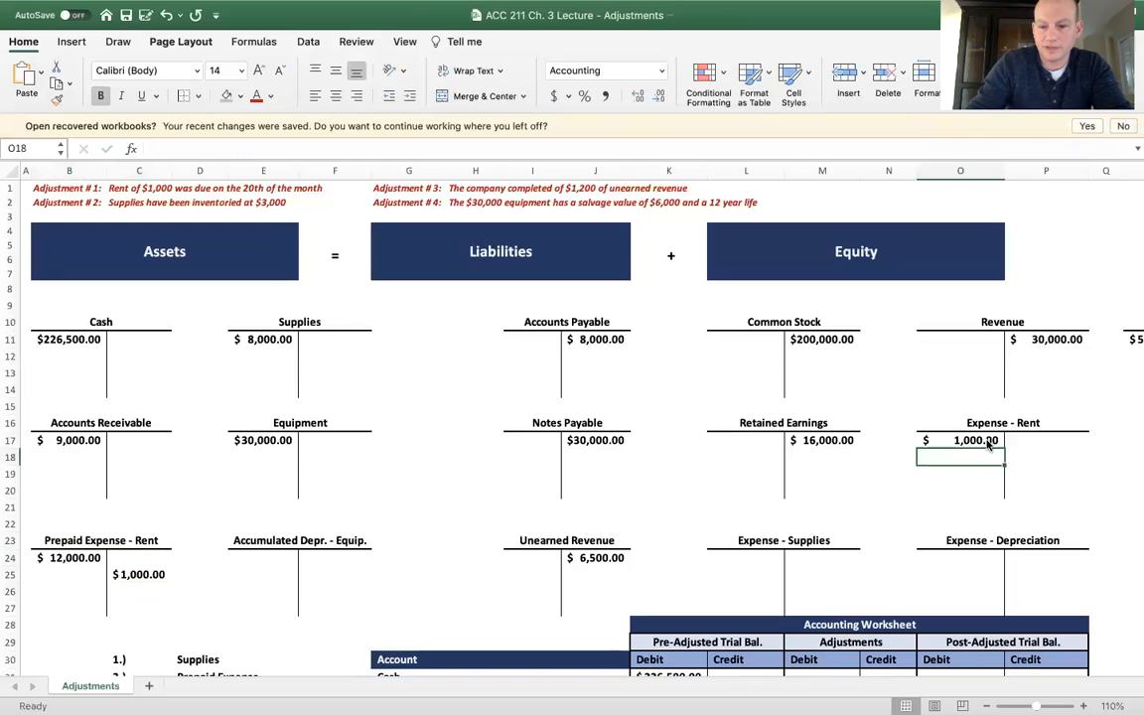
Colour the two 1,000 rent adjustment amounts in C25 and O17 red
left_click(143, 572)
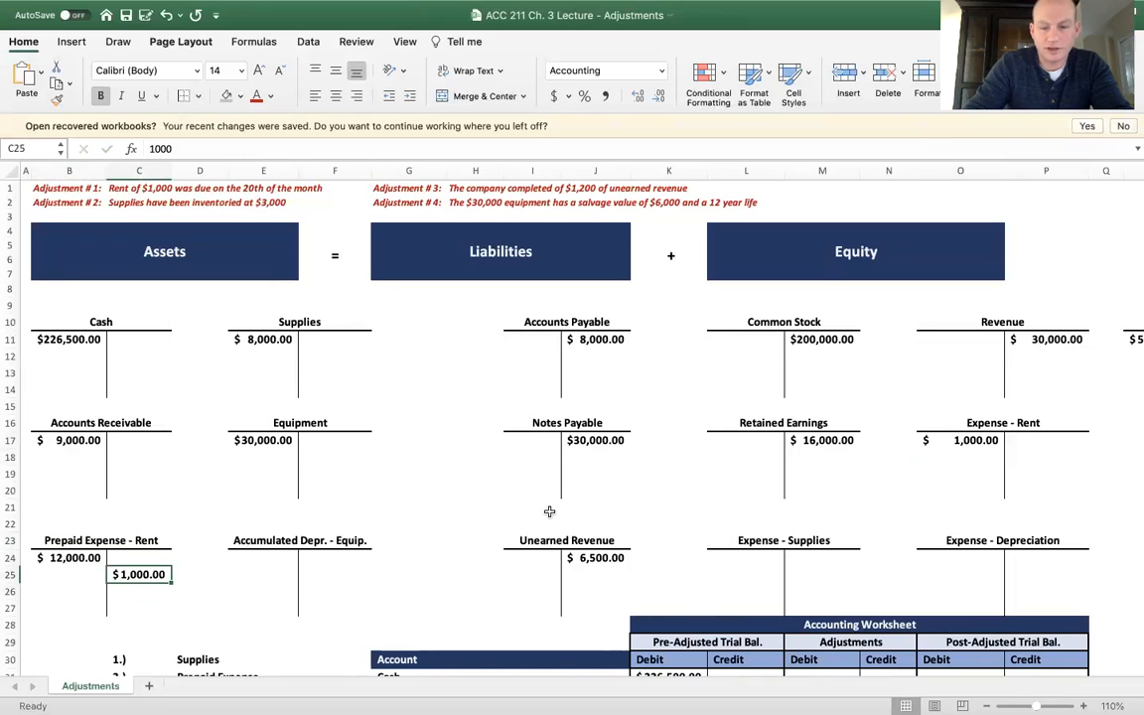
left_click(991, 442, "super")
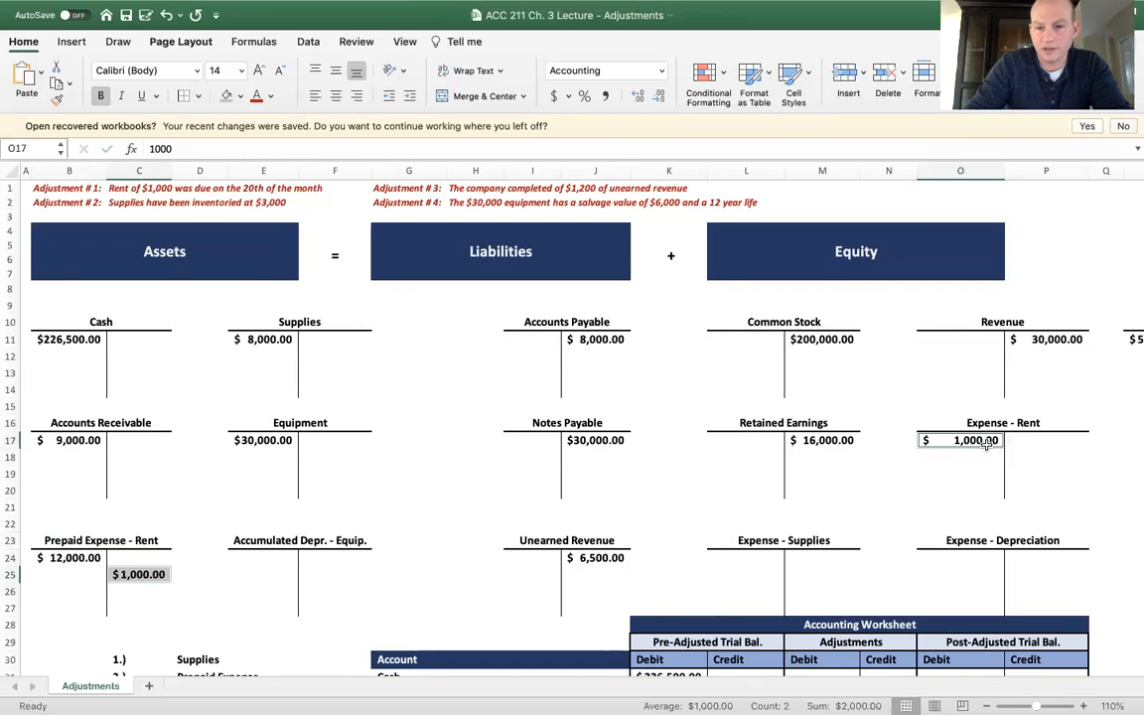
left_click(256, 96)
left_click(281, 277)
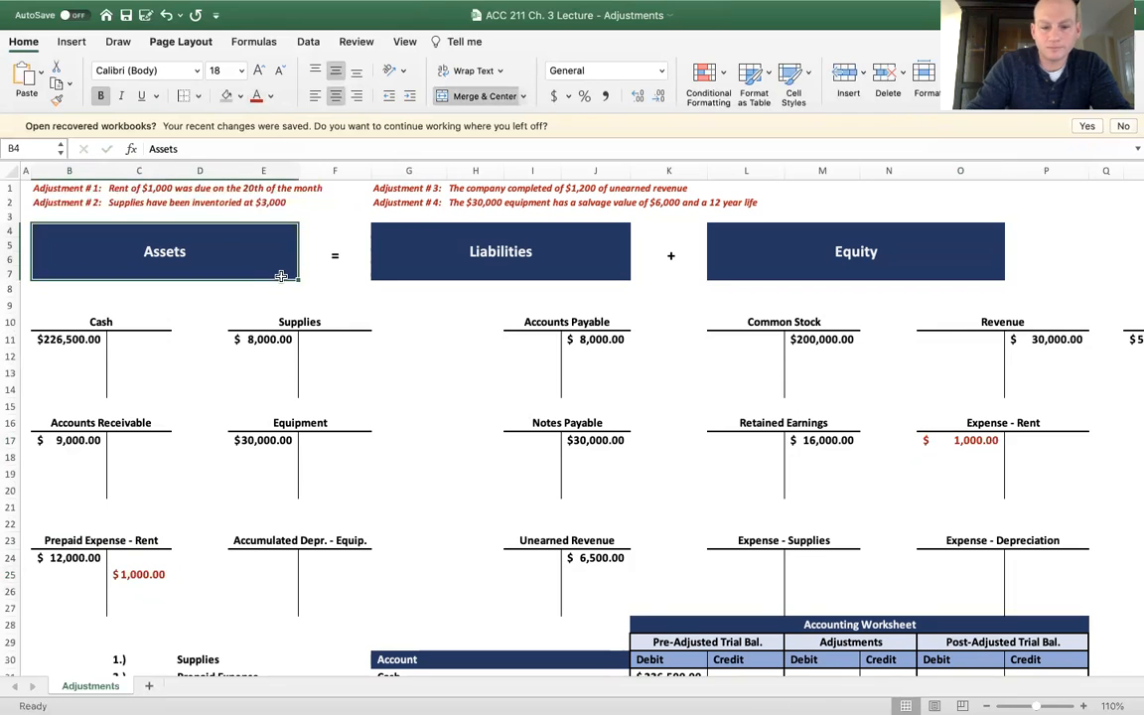
Add a new sheet and enter the headers Date, Account, Debit and Credit in B4:E4
left_click(149, 687)
left_click(112, 221)
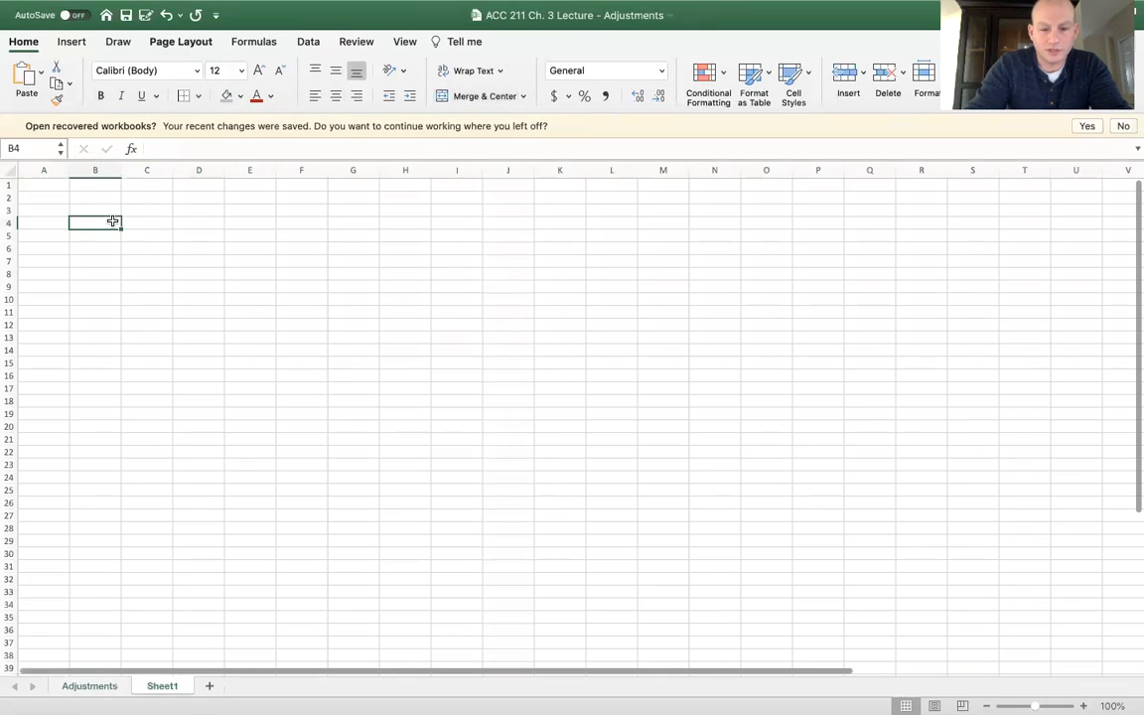
type("Date")
key("Tab")
type("Account")
key("Tab")
type("Debit")
key("Tab")
type("Credit")
key("Return")
Widen the Account column to about four times its width and hide the sheet's gridlines
left_click_drag(172, 169, 341, 196)
left_click(402, 43)
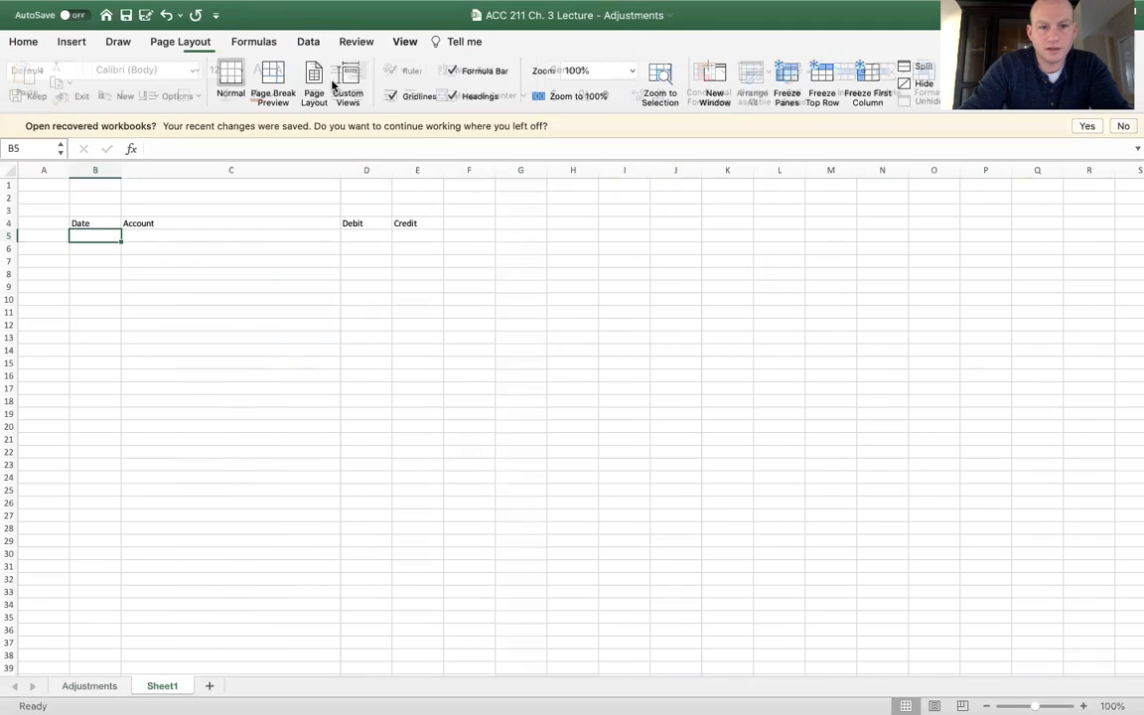
left_click(394, 96)
left_click(228, 224)
Format the header row B4:E4 with a light blue fill and bold text
left_click_drag(84, 224, 417, 222)
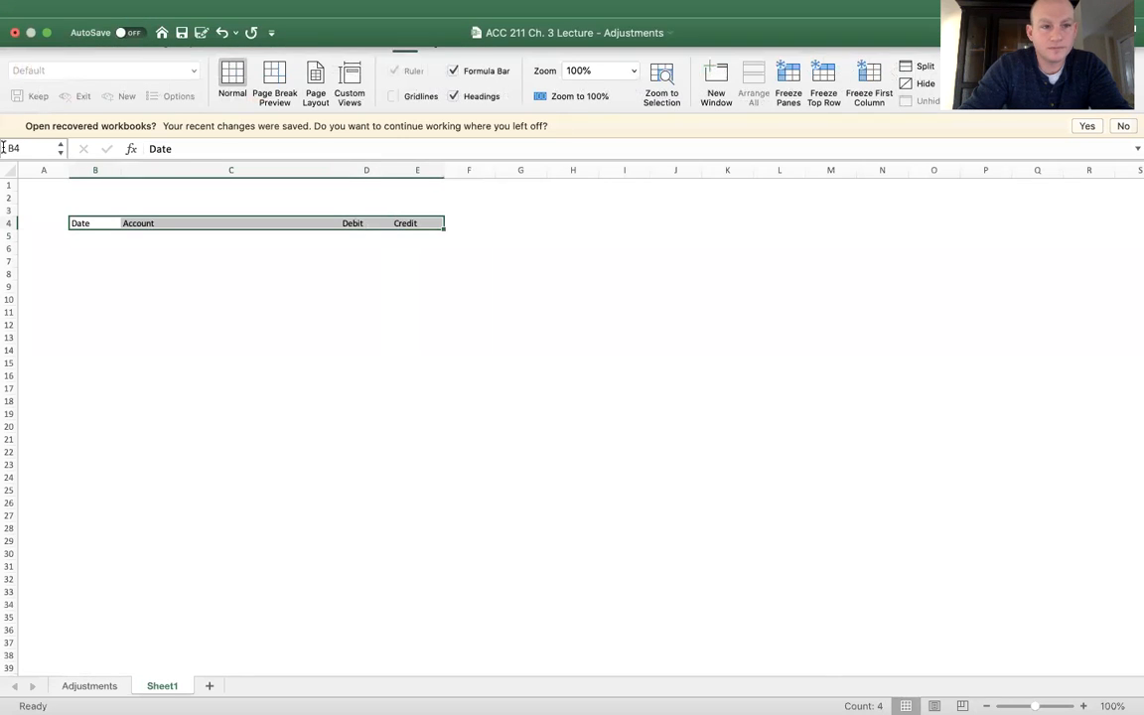
left_click(28, 43)
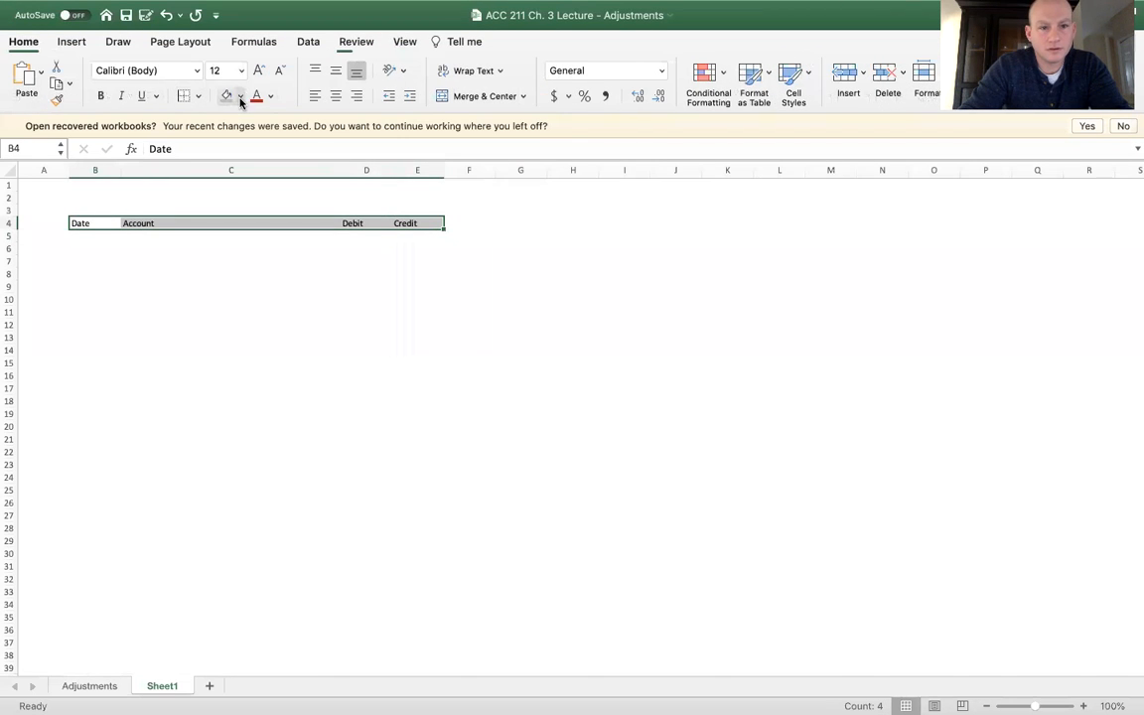
left_click(293, 197)
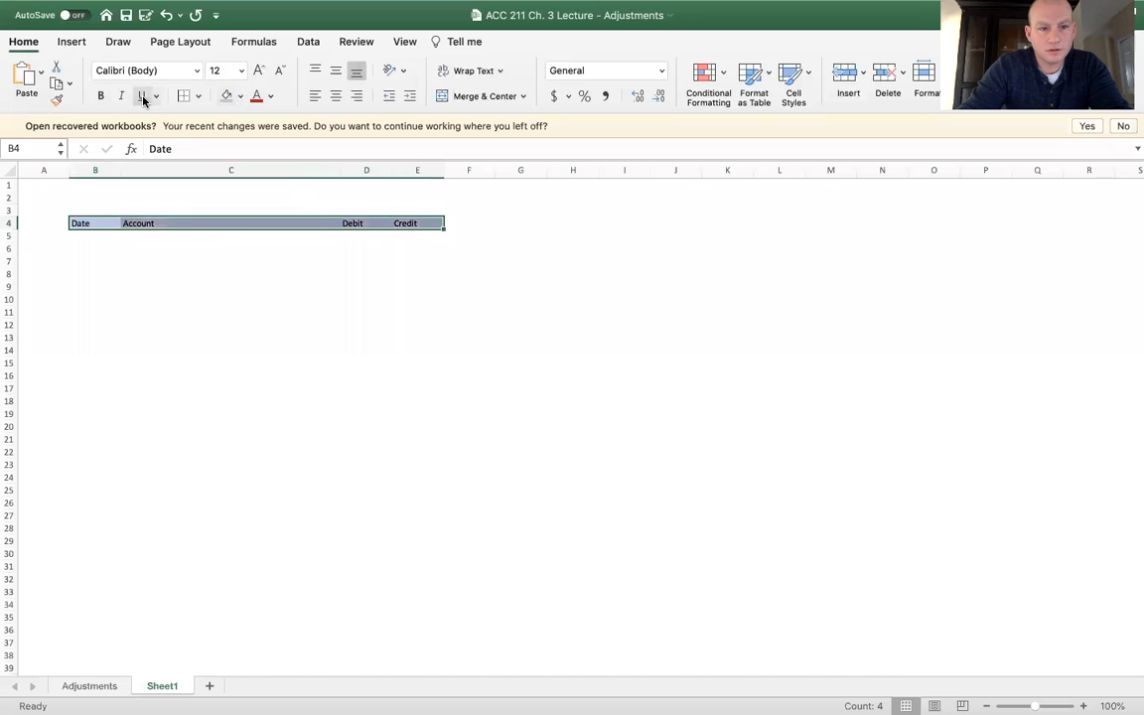
left_click(101, 99)
Fill B3:E3 light blue, merge and centre it, and enter the bold title General Journal
left_click_drag(88, 210, 418, 213)
left_click(227, 96)
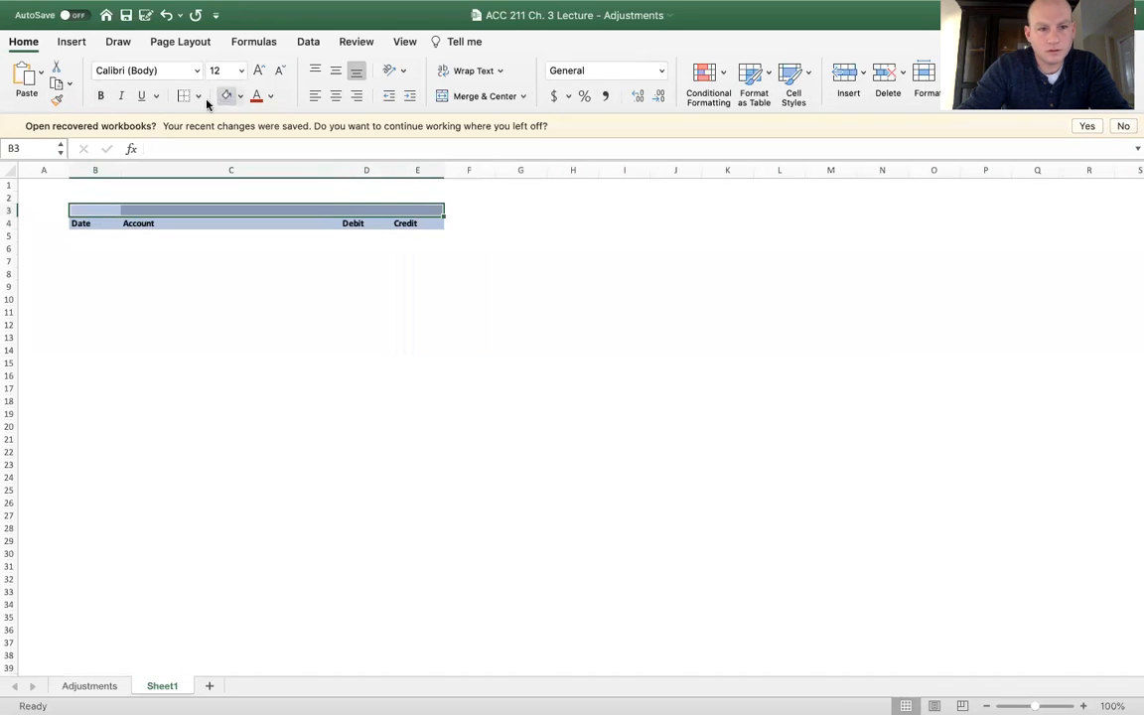
left_click(451, 100)
type("General Journ")
key("BackSpace")
key("BackSpace")
key("BackSpace")
key("BackSpace")
key("BackSpace")
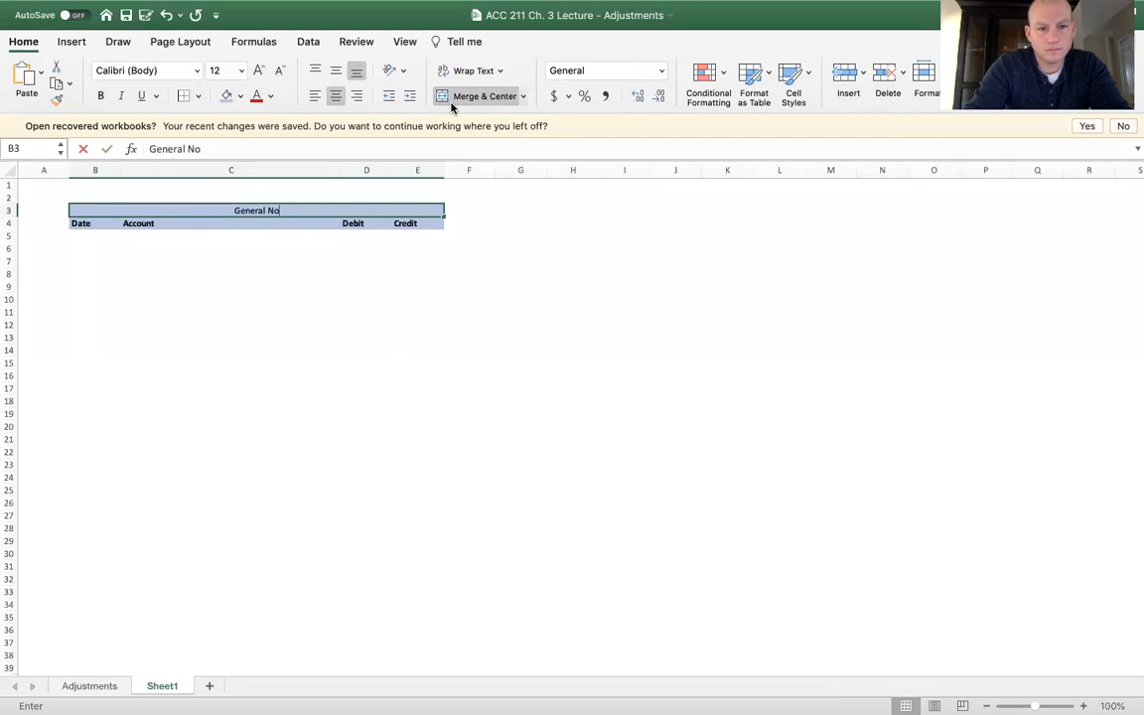
type("Journal")
key("Return")
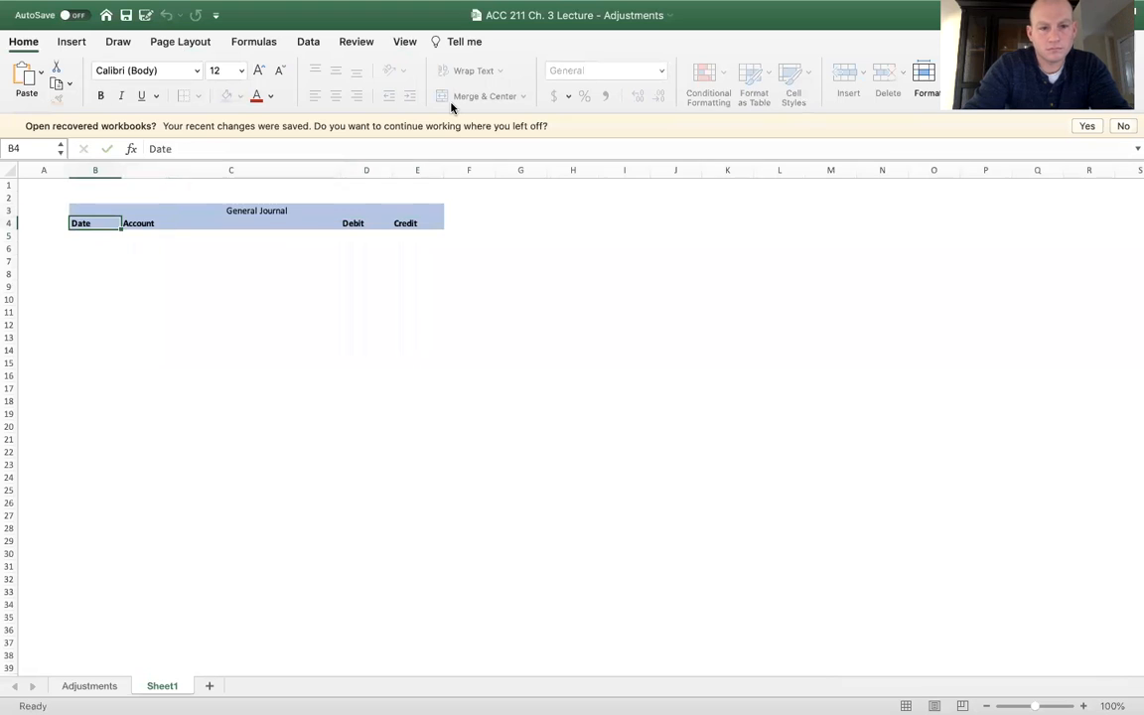
key("Up")
left_click(100, 96)
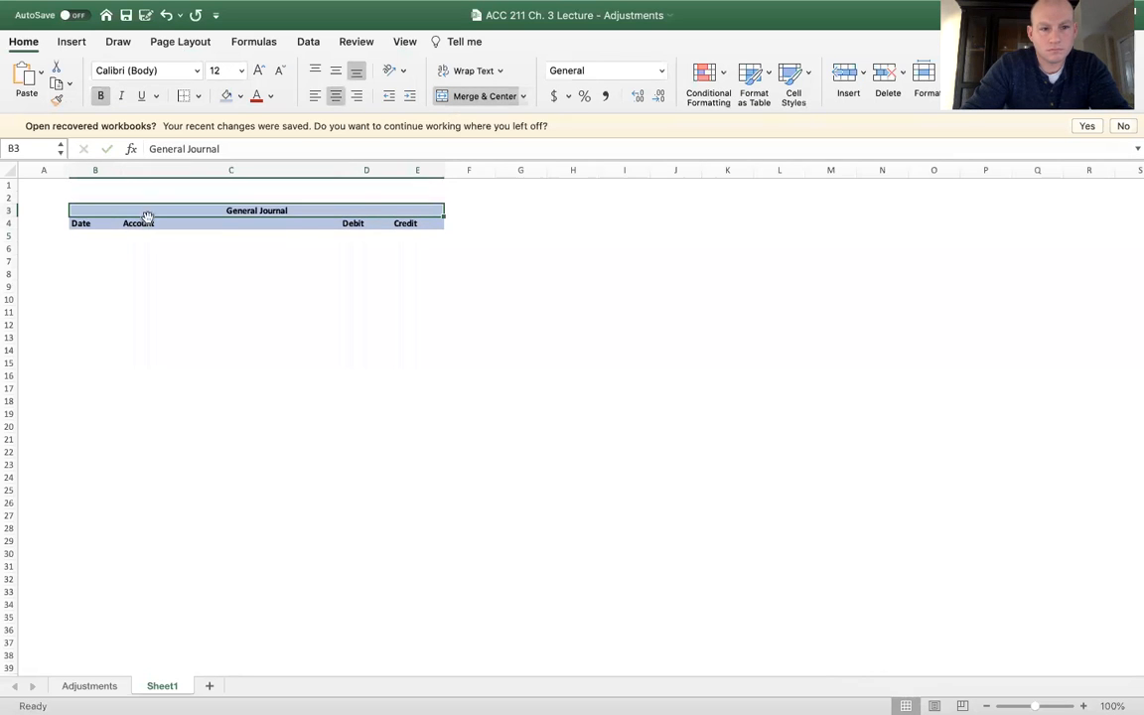
Apply all borders to the General Journal title and to the table range B4:E19
left_click(97, 221)
left_click(111, 212)
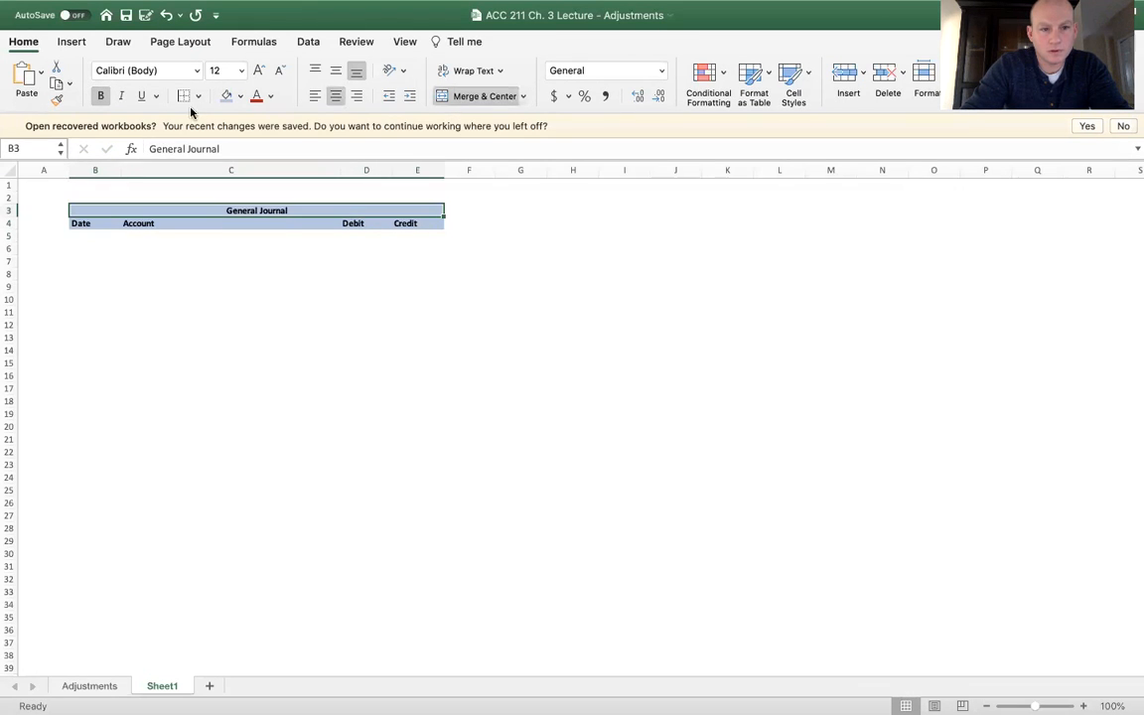
left_click(198, 97)
left_click(146, 271)
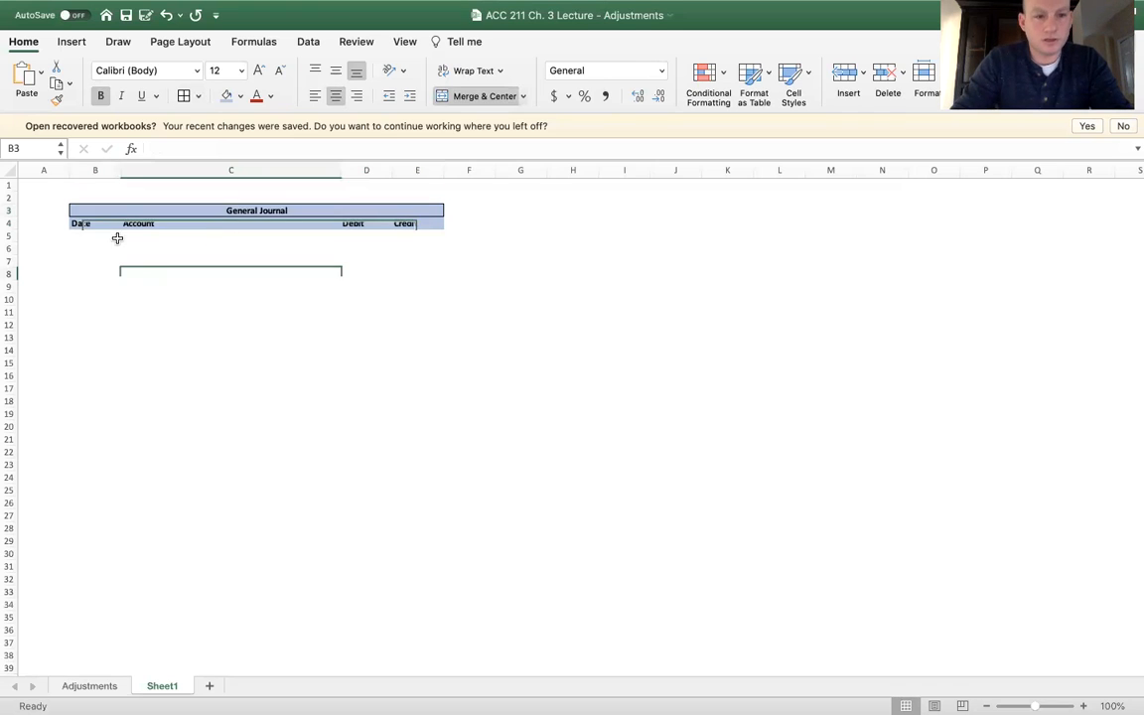
left_click_drag(89, 222, 407, 415)
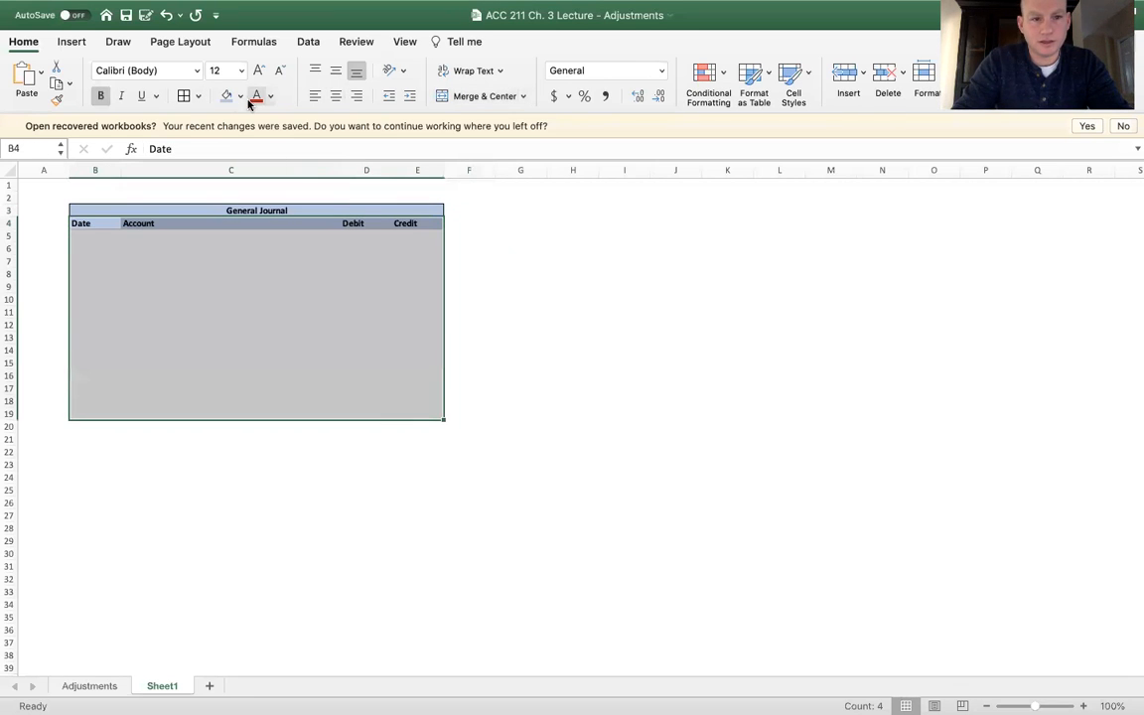
left_click(182, 98)
left_click(316, 312)
Centre the Debit and Credit columns in Accounting number format and save the workbook
left_click_drag(362, 171, 417, 171)
left_click(336, 96)
left_click(554, 95)
left_click(287, 271)
left_click(98, 234)
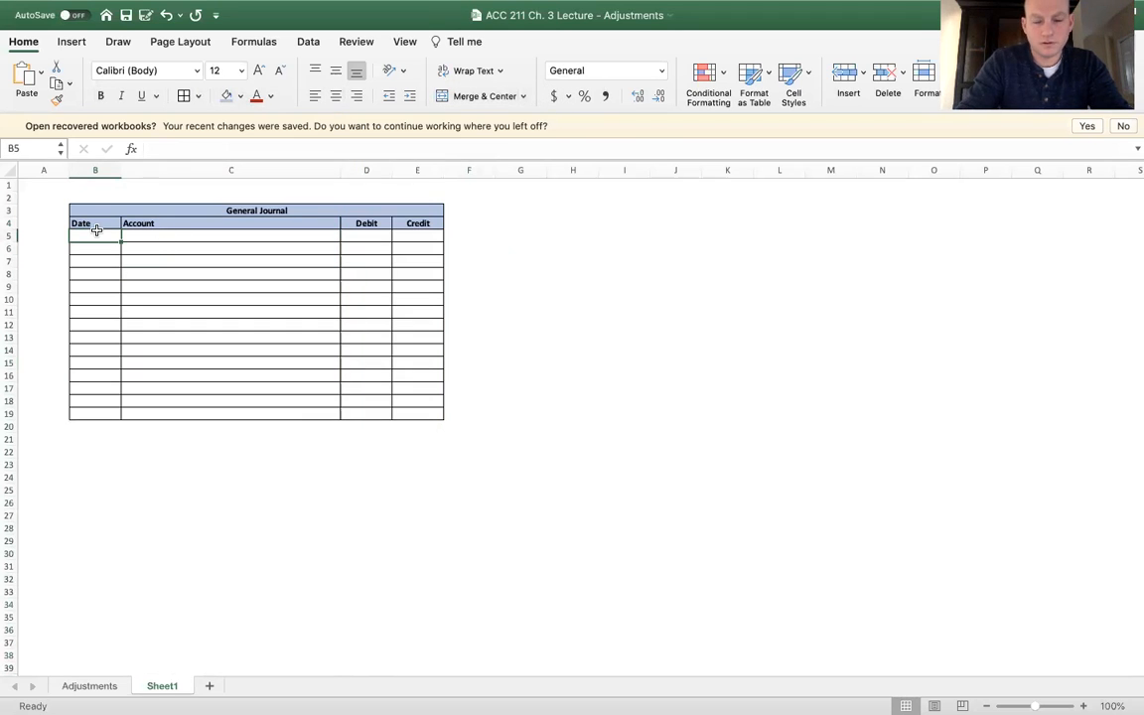
key("super+s")
Enter the date 2/28 in B5 and centre the Date column
type("2/28")
key("Tab")
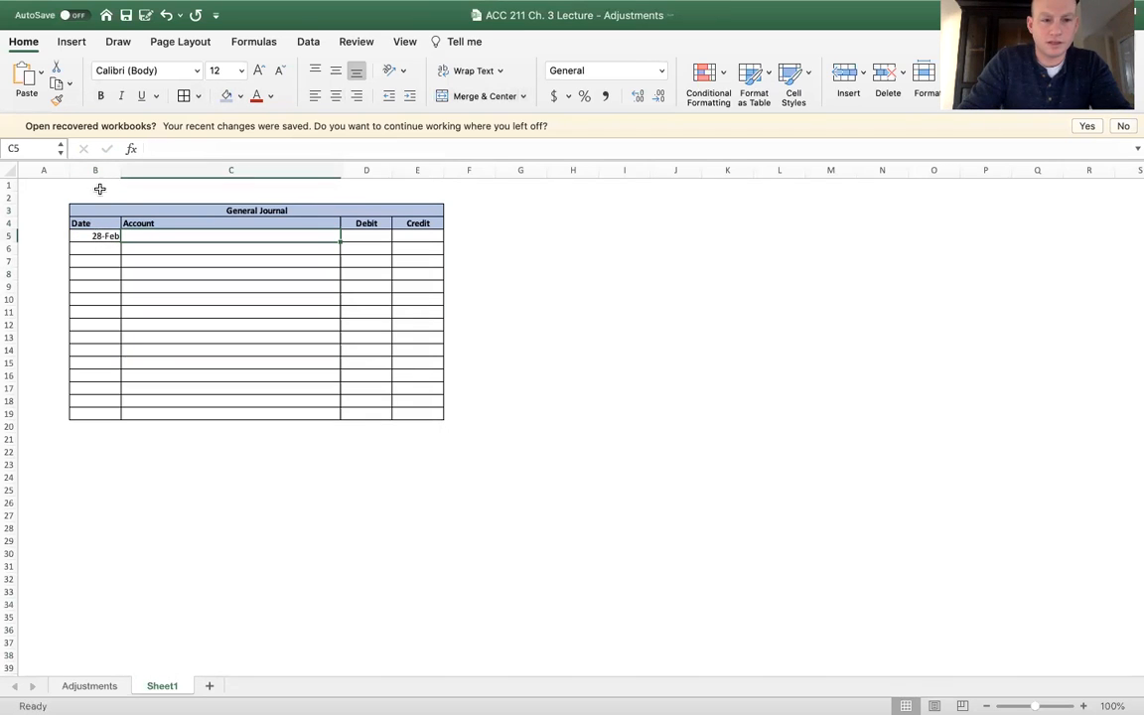
left_click(95, 170)
left_click(335, 95)
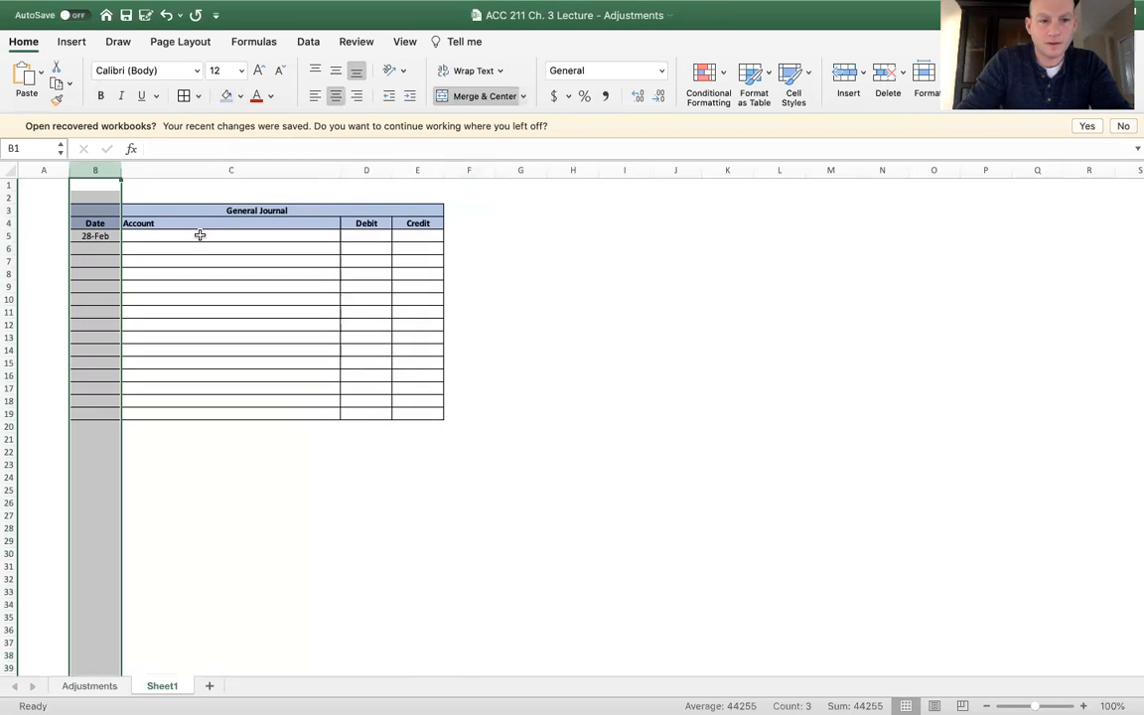
Enter the journal's debit line in row 5: account Expense - Rent with a debit of 1,000
left_click(200, 235)
type("Rent")
key("BackSpace")
key("BackSpace")
key("BackSpace")
type("Expe")
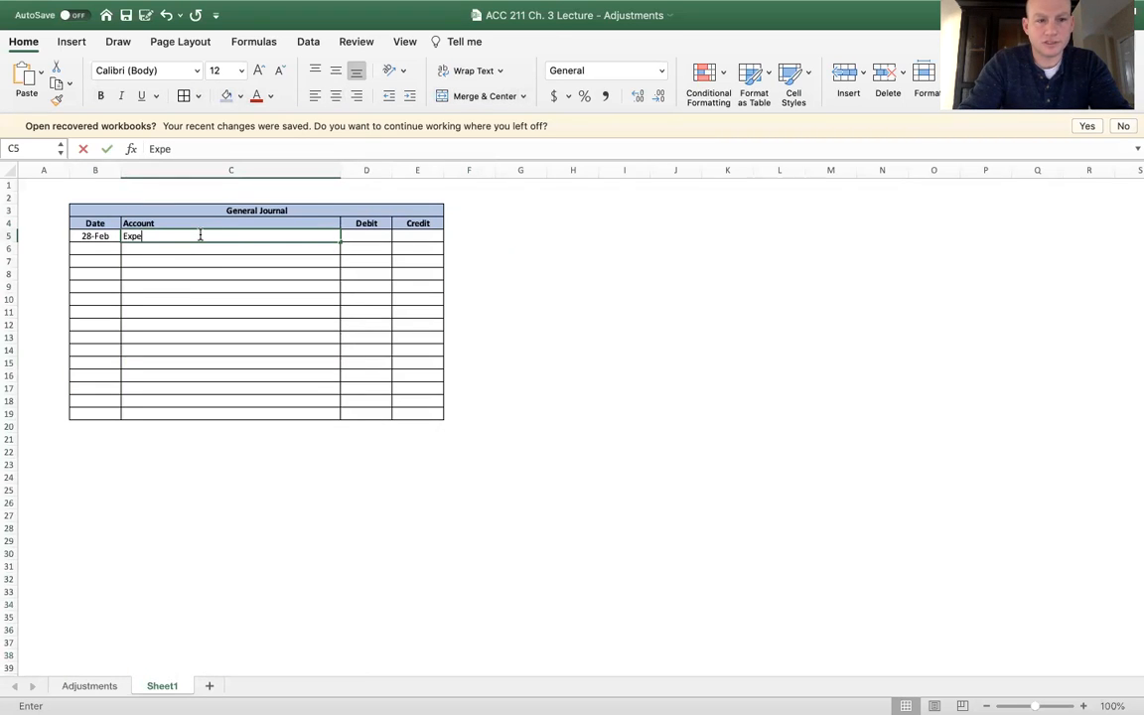
type("nse - Rent")
key("Tab")
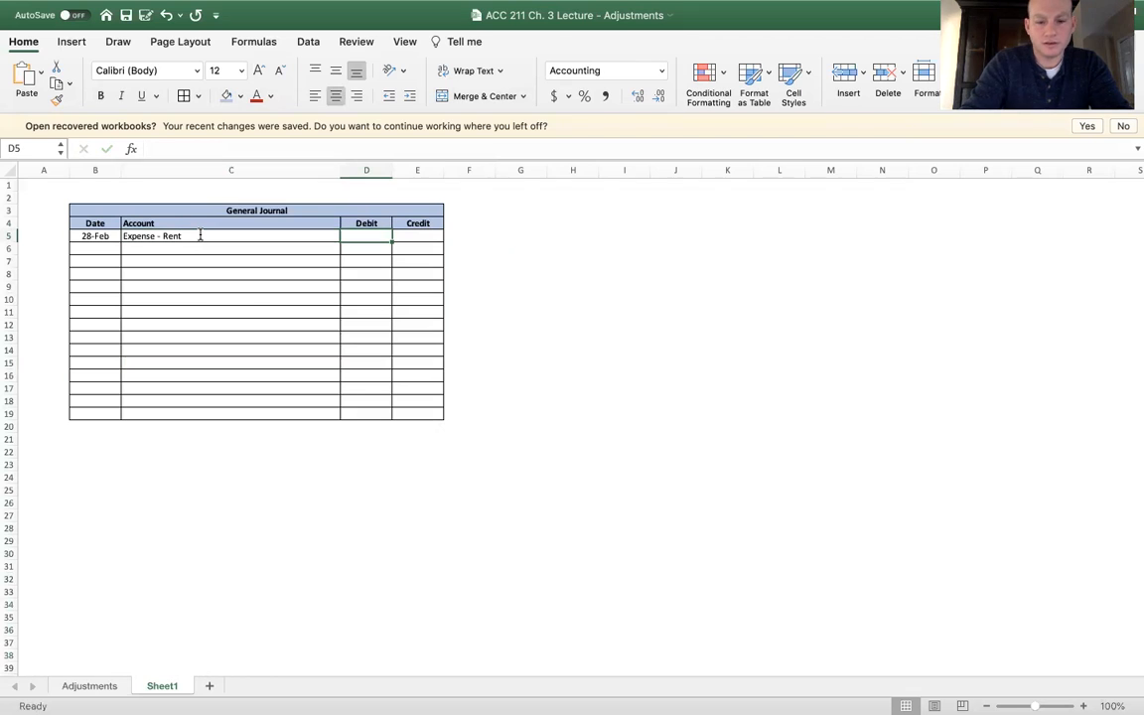
type("1,000")
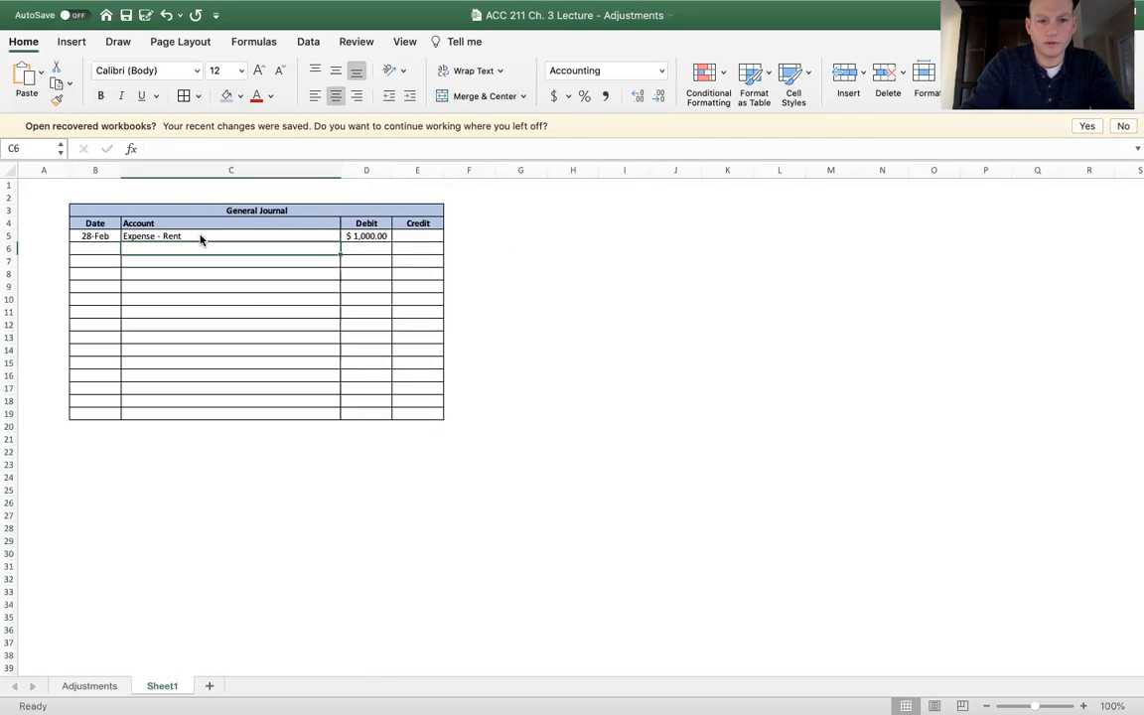
key("Return")
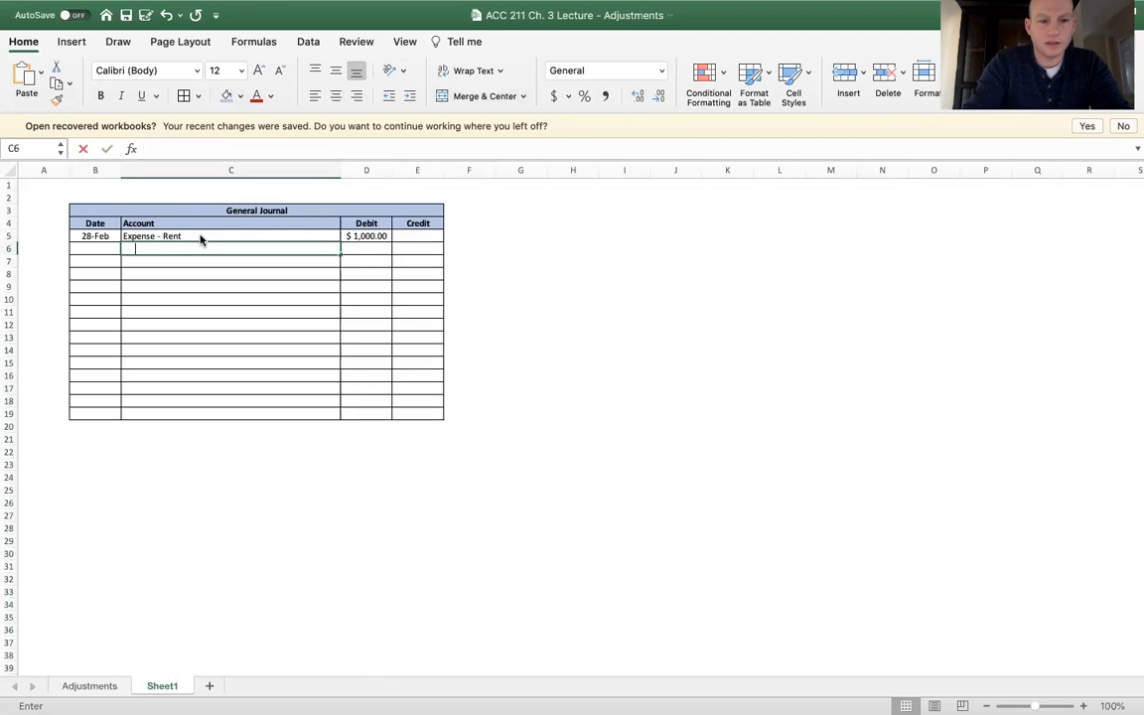
Enter the indented credit line in row 6: account Prepaid Expense - Rent with a credit of 1,000
type("Prepaid Expense -")
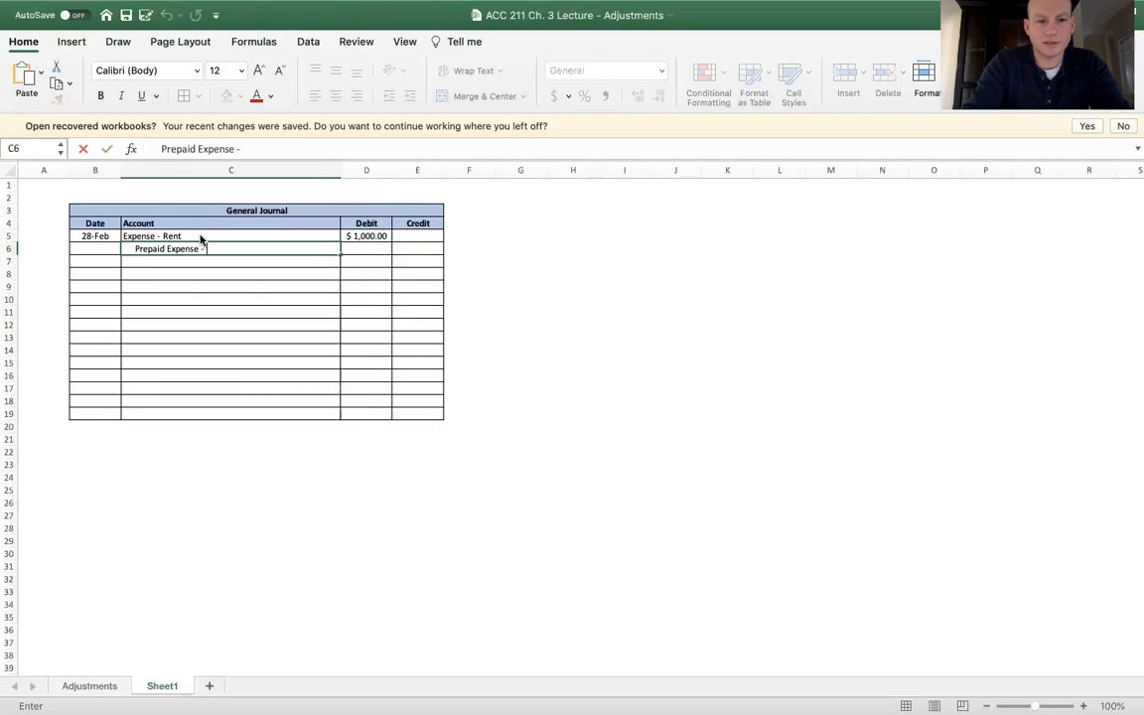
type(" Rent")
key("Tab")
key("Tab")
type("1,000")
key("Return")
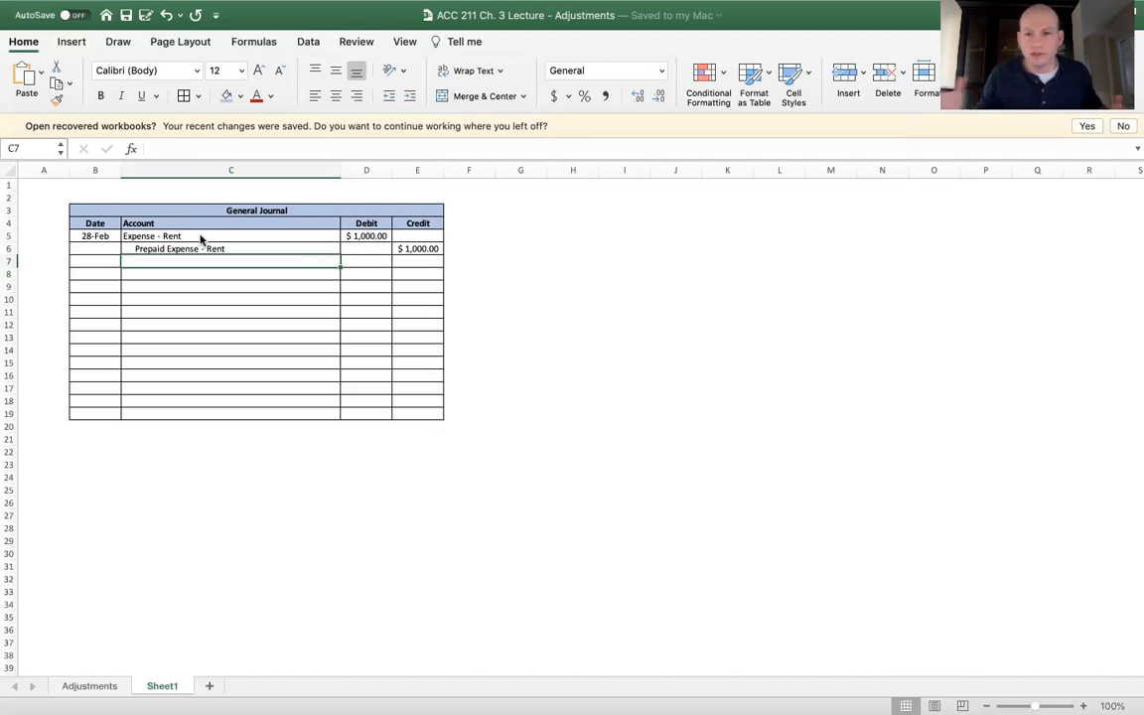
Rename the Sheet1 worksheet as General Journal
key("Down")
key("Left")
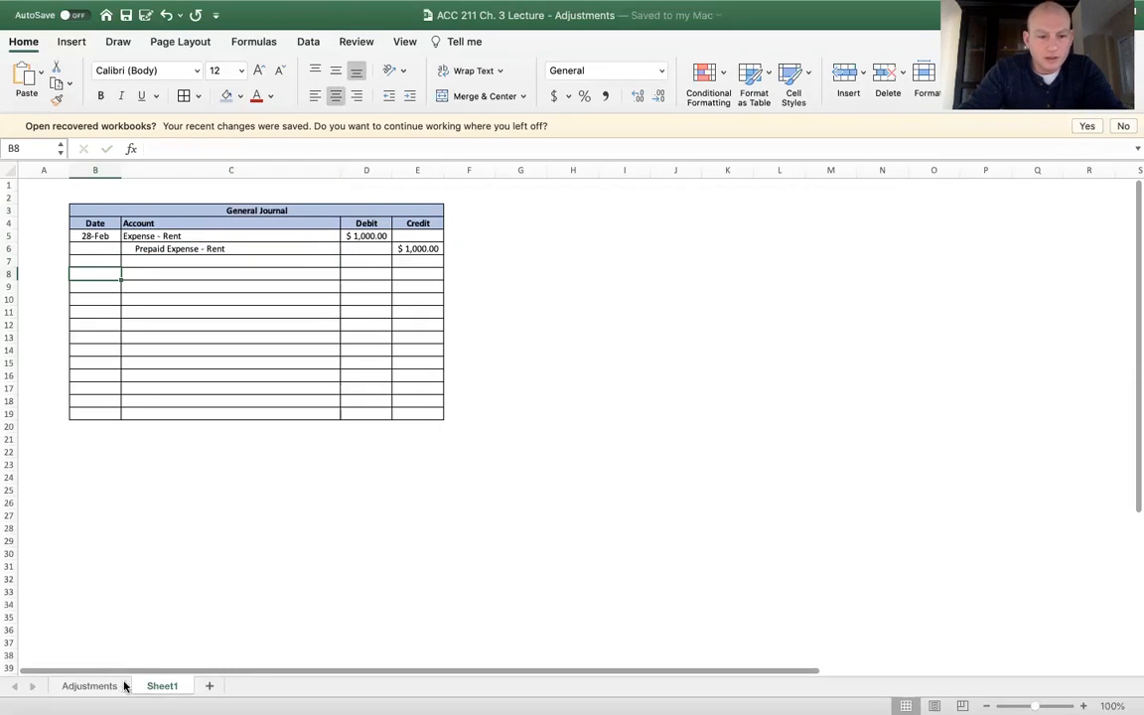
double_click(161, 685)
type("General Journal")
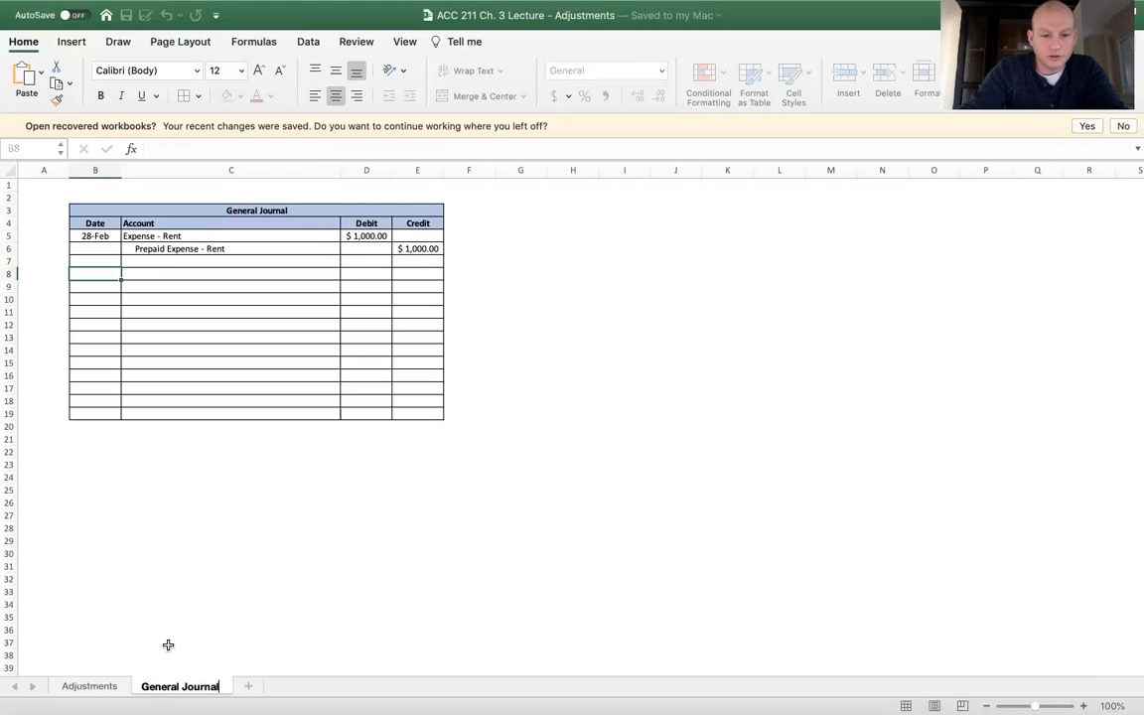
left_click(169, 643)
scroll(669, 564, "up", 3)
left_click(258, 392)
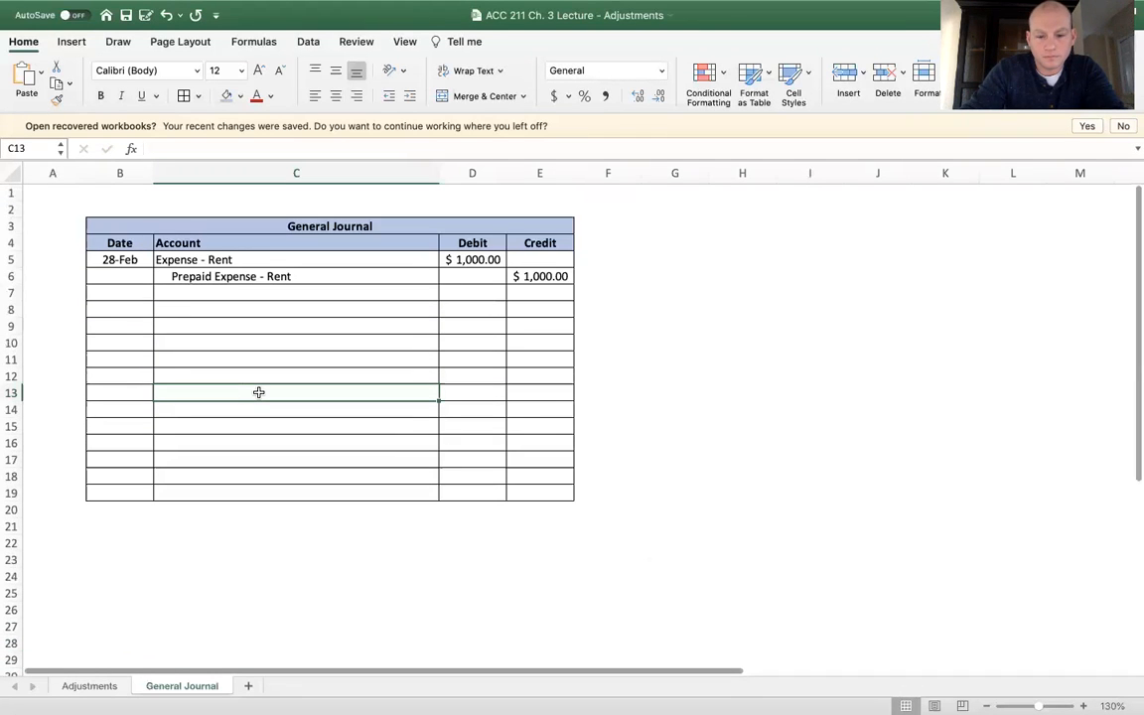
On the Adjustments sheet, give E14:F14 of the Supplies T-account a top and double bottom border and enter 3,000 as the debit balance in E14
left_click(89, 686)
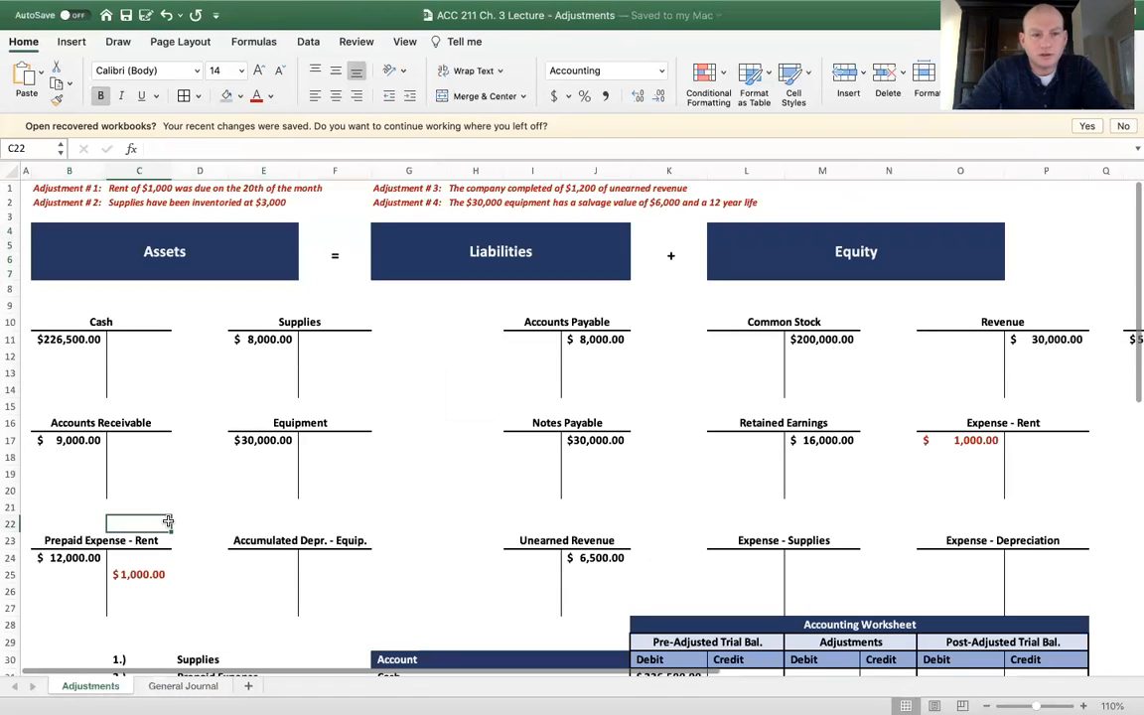
left_click(139, 202)
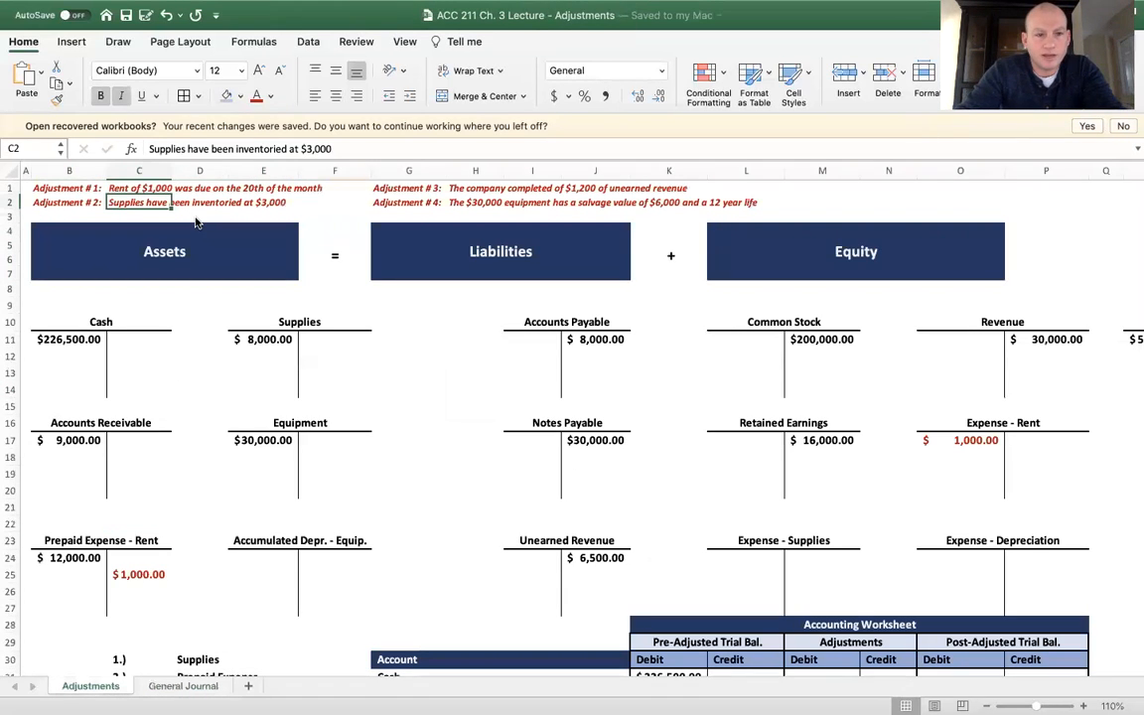
left_click(195, 321)
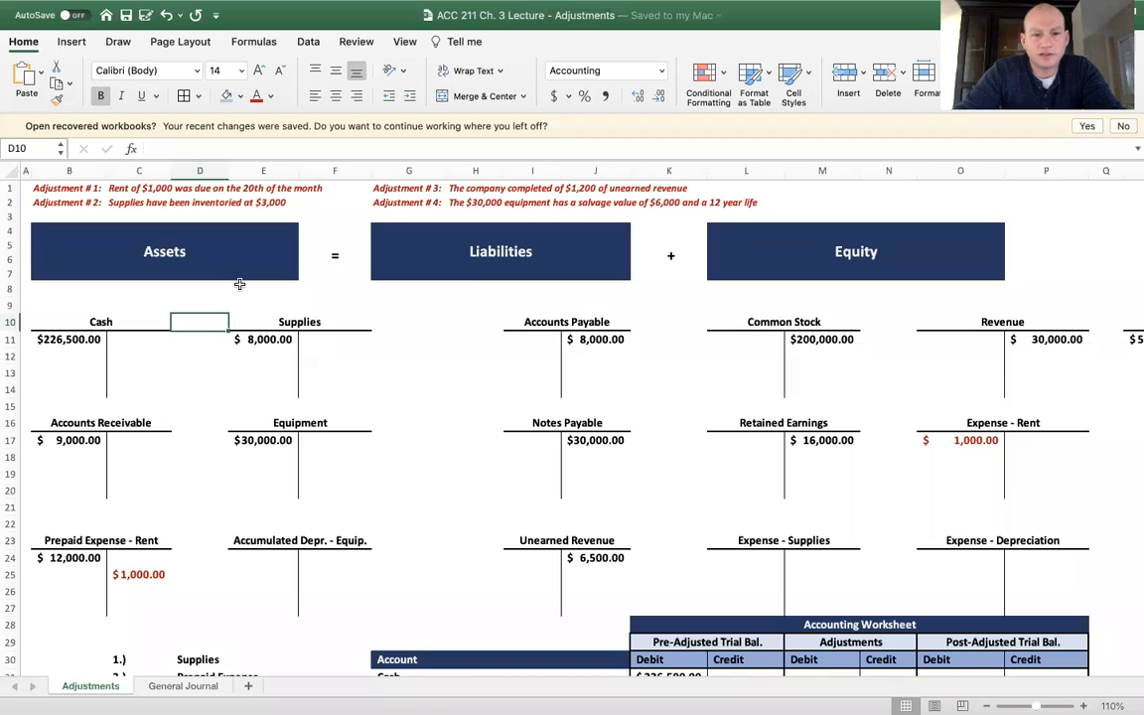
left_click(269, 339)
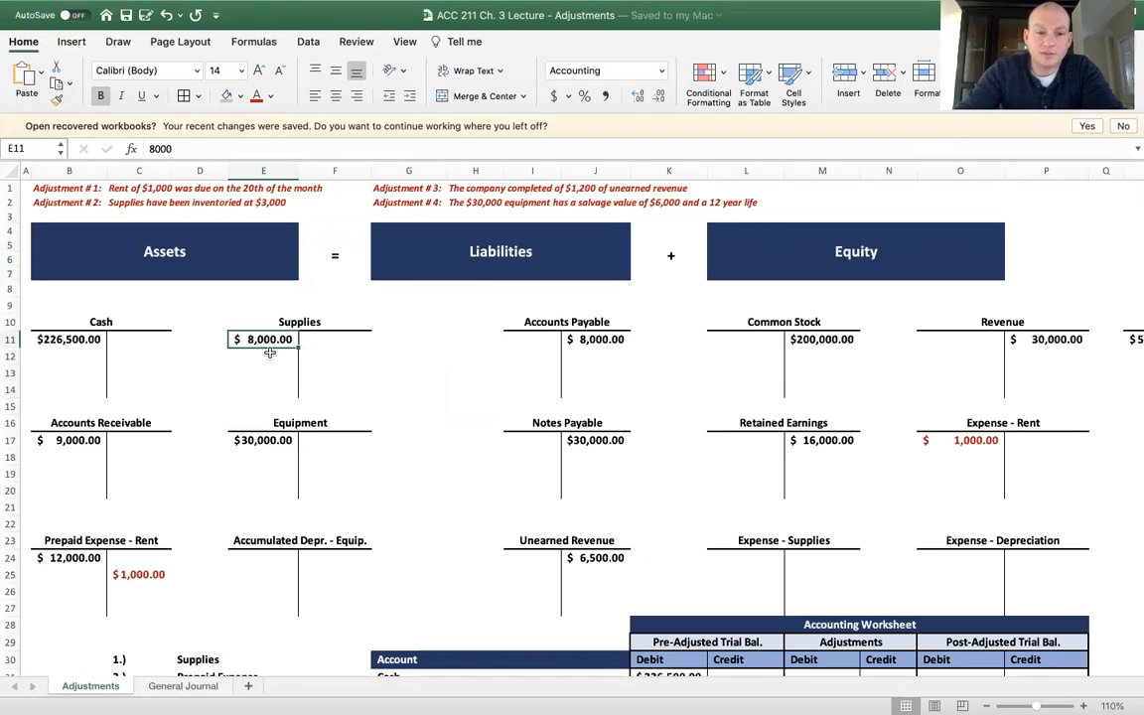
left_click_drag(263, 389, 319, 388)
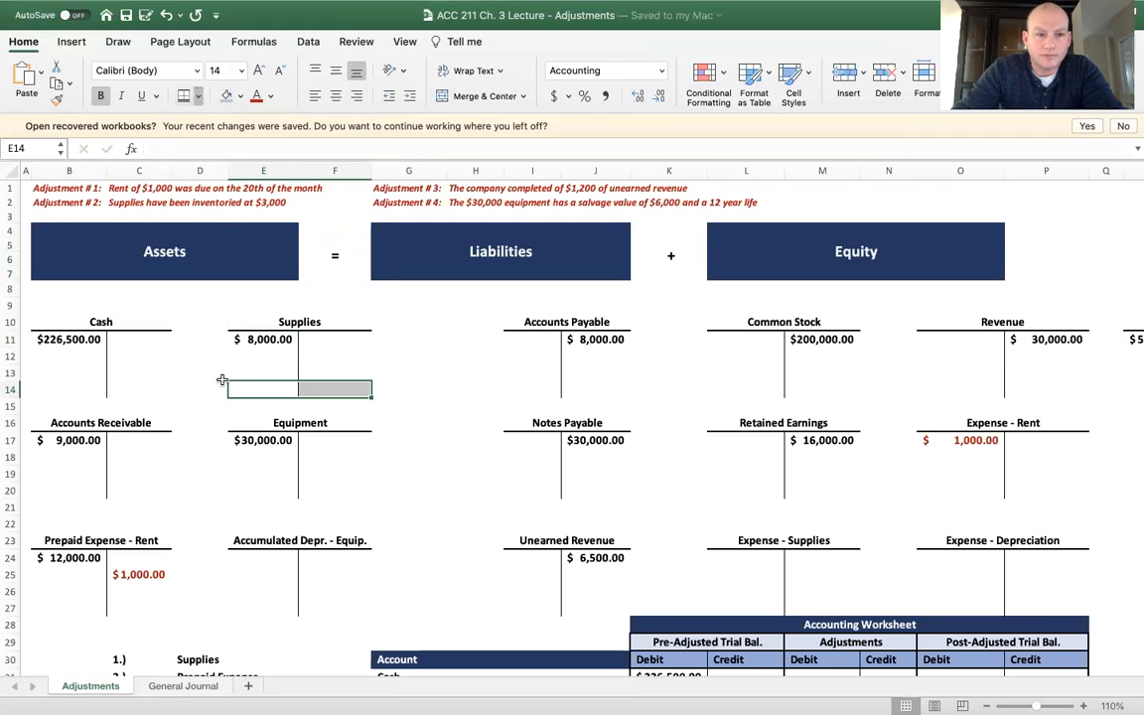
left_click(274, 393)
type("300")
key("Return")
Enter a 5,000 credit in F12 of the Supplies T-account, colour it red, and save the workbook
key("Up")
key("Up")
key("Up")
key("Right")
type("5000")
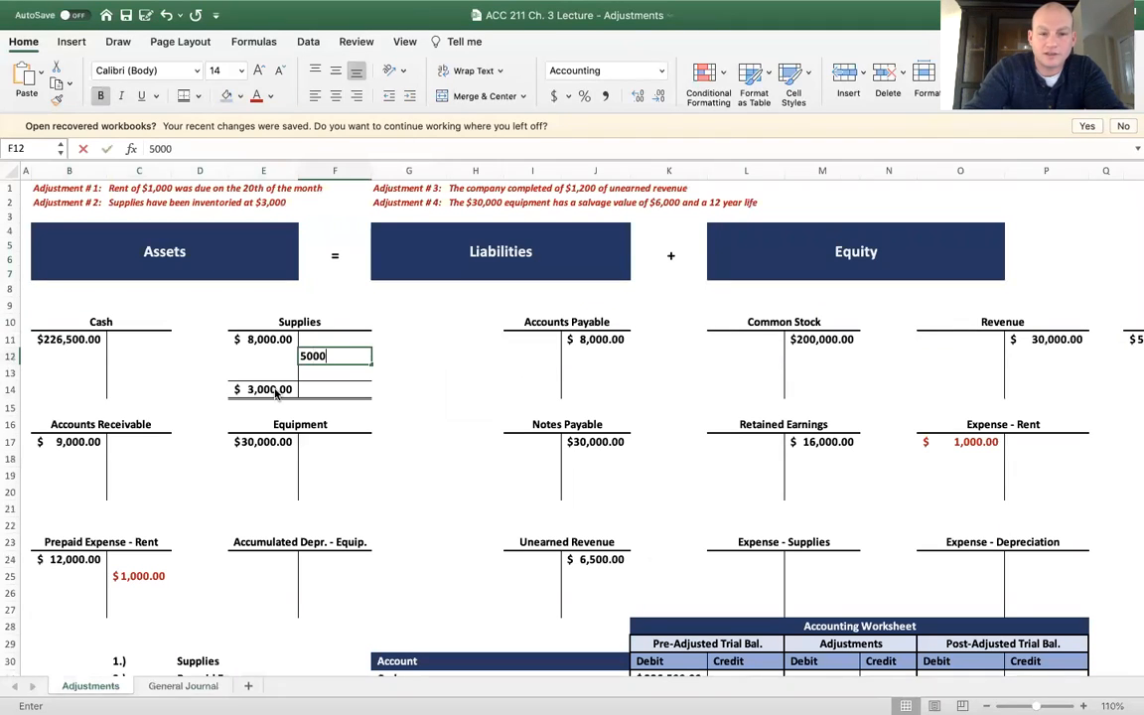
key("Return")
key("super+s")
left_click(341, 355)
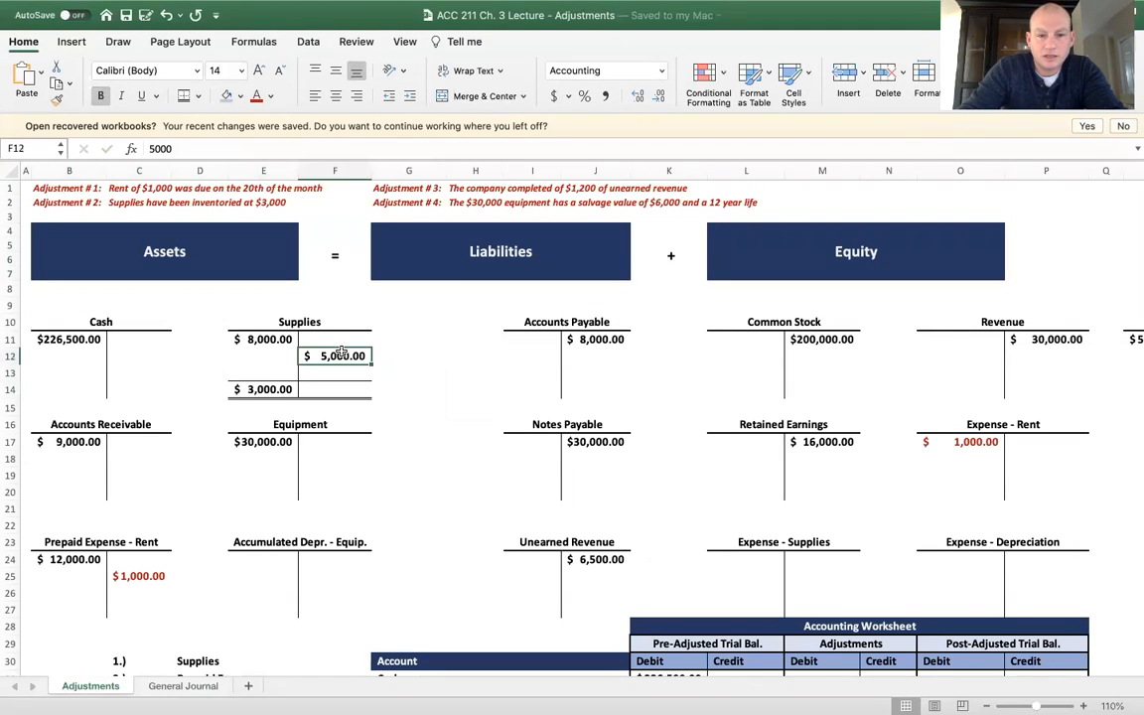
left_click(256, 95)
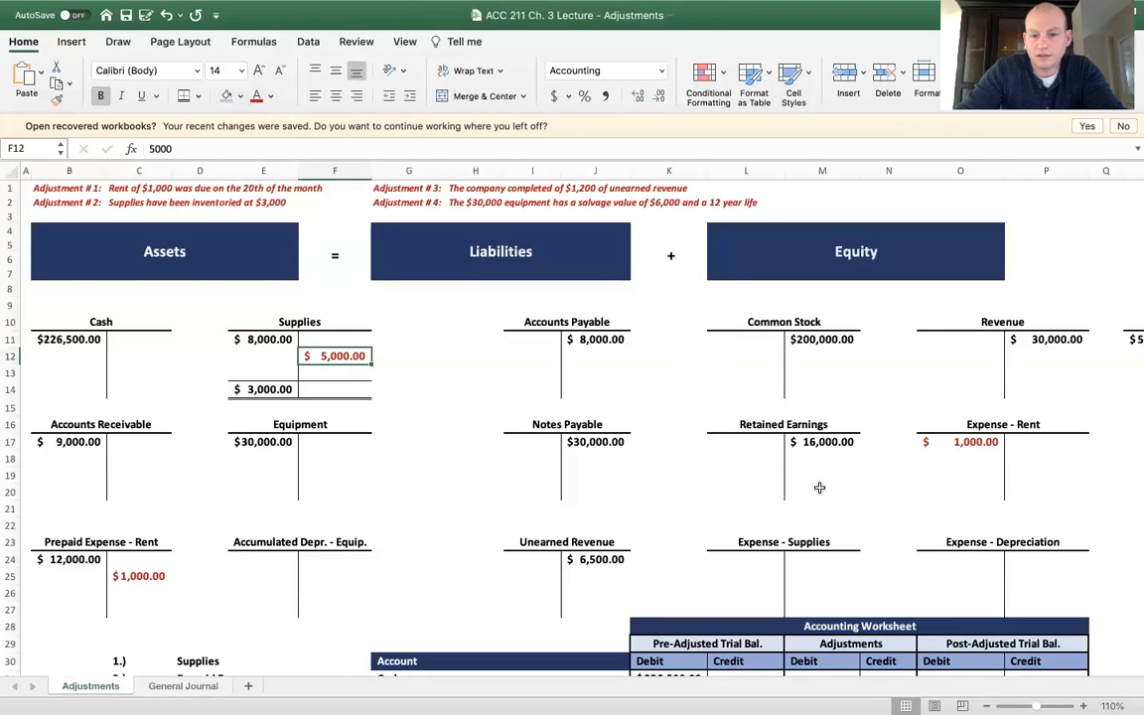
Enter a 5,000 debit in L24 of the Expense - Supplies T-account and colour it red
left_click(764, 558)
type("5000")
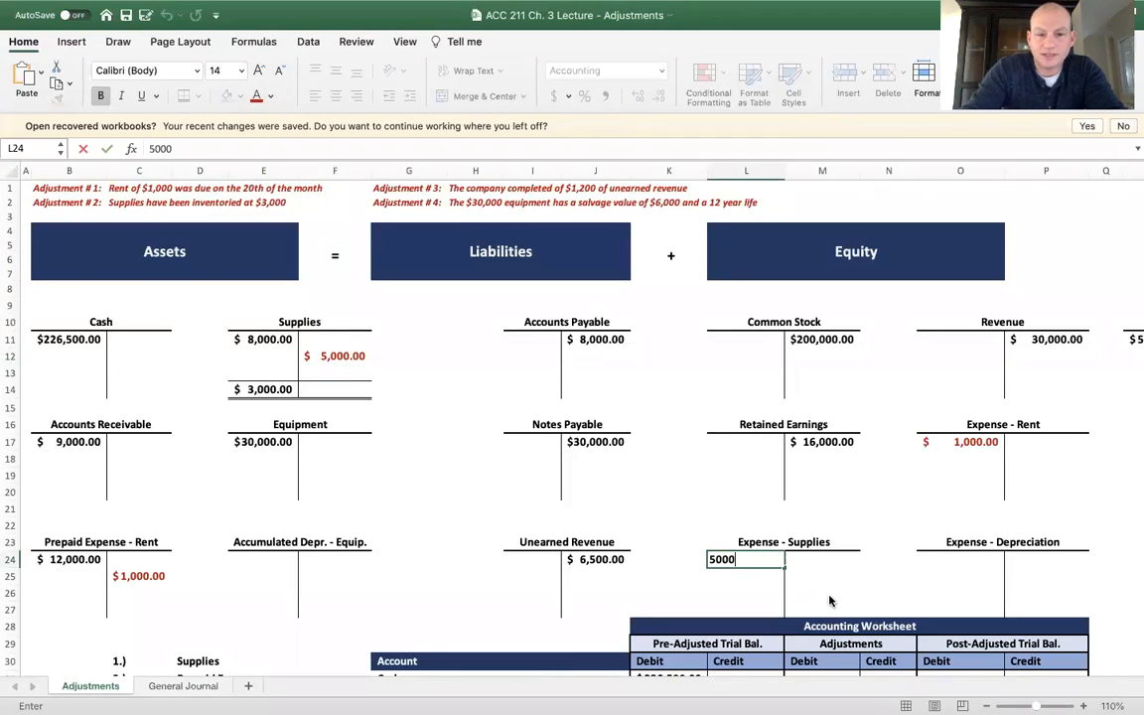
key("Return")
key("Up")
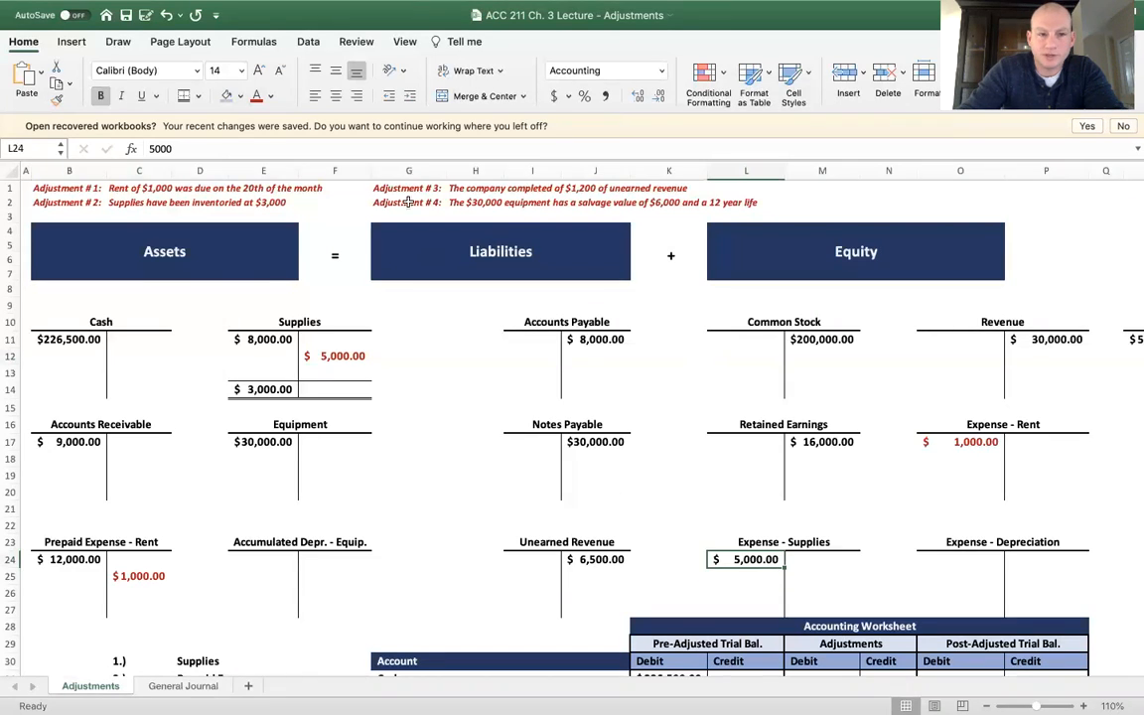
left_click(257, 98)
left_click(265, 372)
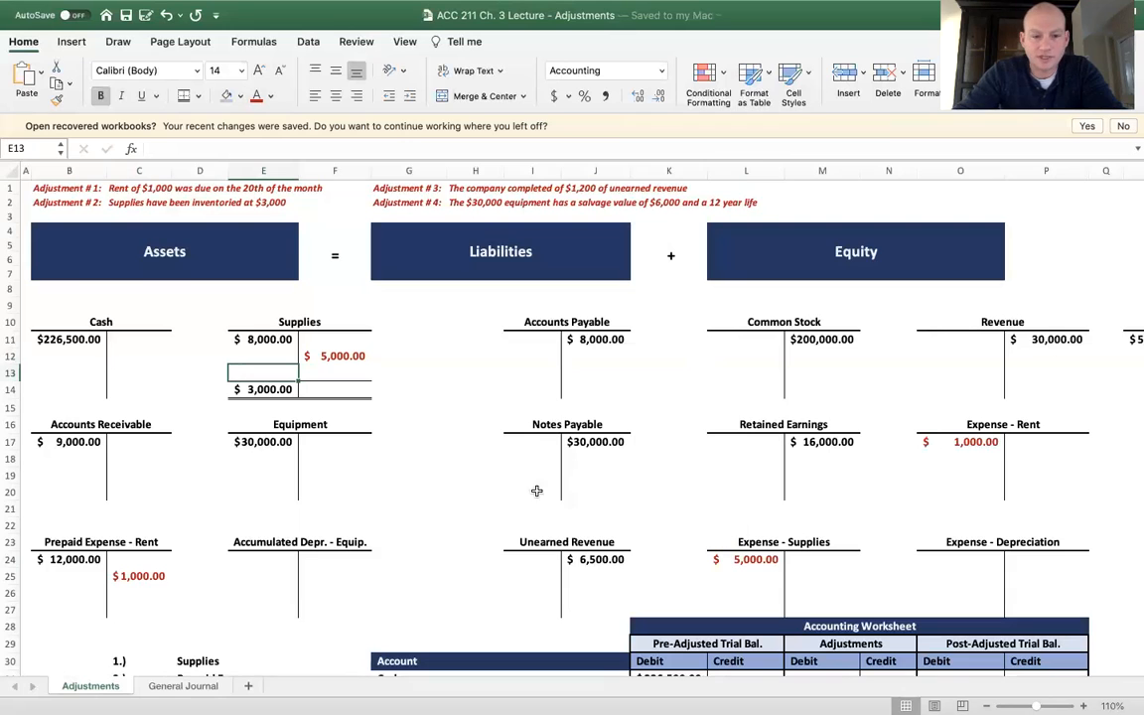
In row 8 of the General Journal sheet, enter the date 2/28 and account Expense - Supplies with a debit of 5,000
left_click(217, 686)
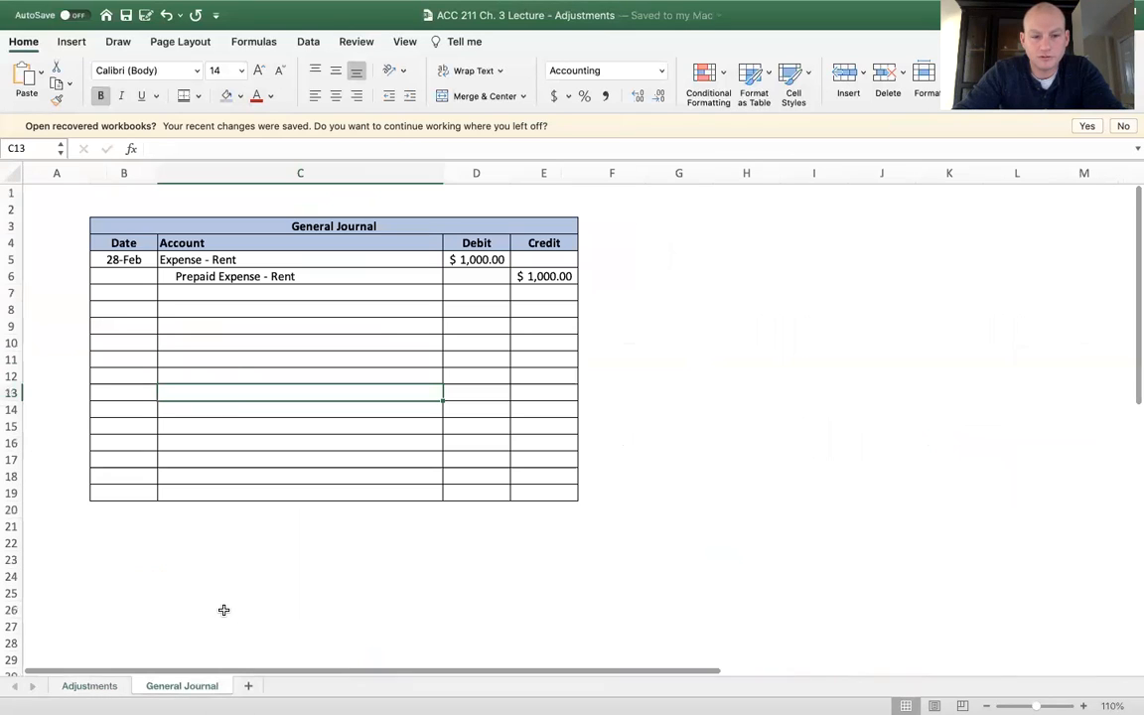
left_click(140, 308)
type("2/28")
key("Tab")
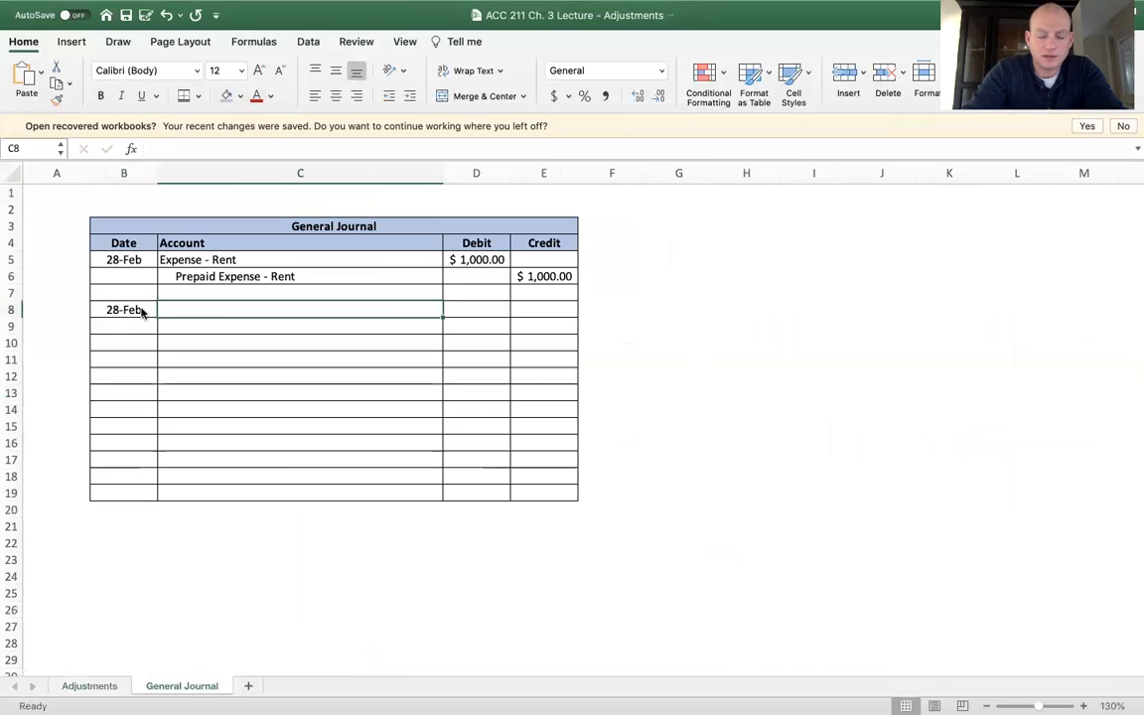
type("Expense - Su")
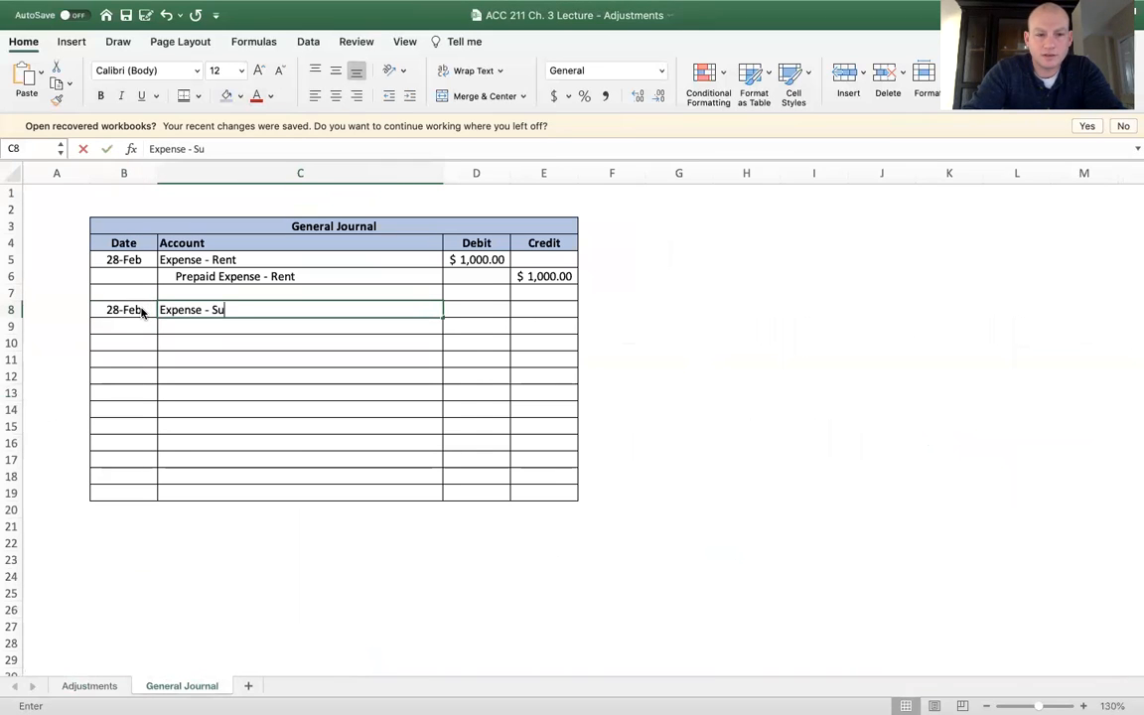
type("pplies")
key("Tab")
type("5000")
key("Return")
Enter the indented credit line in row 9: account Supplies with a credit of 5,000
key("Tab")
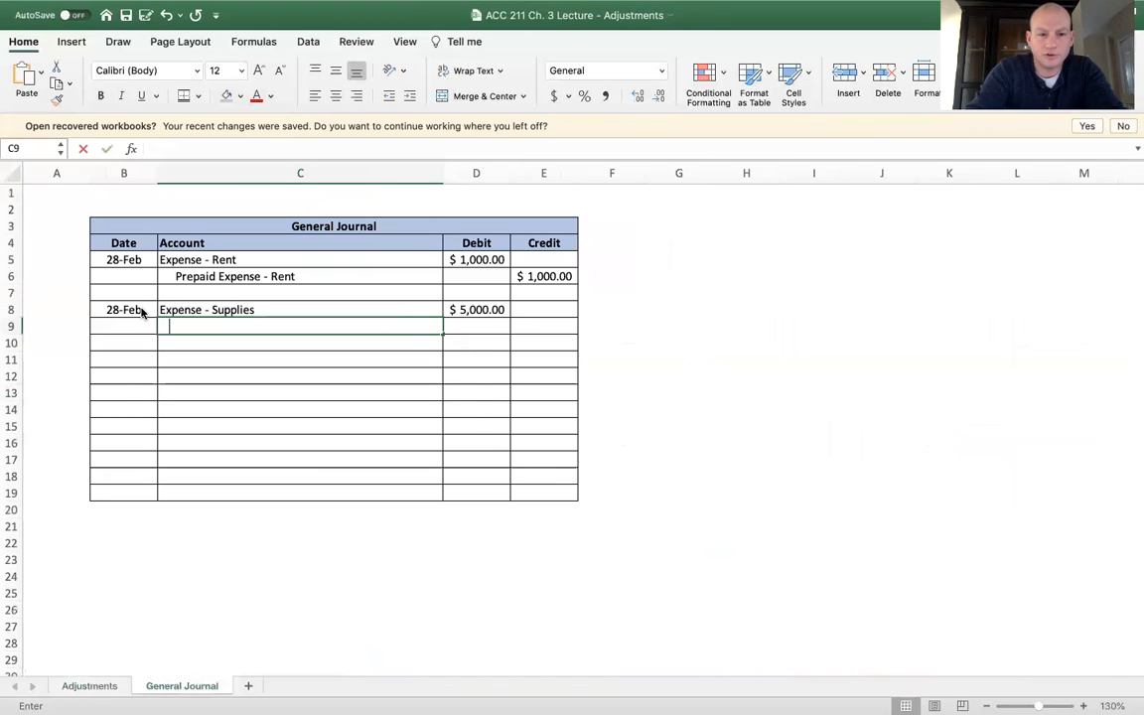
type("Supplies")
key("Tab")
key("Tab")
type("5000")
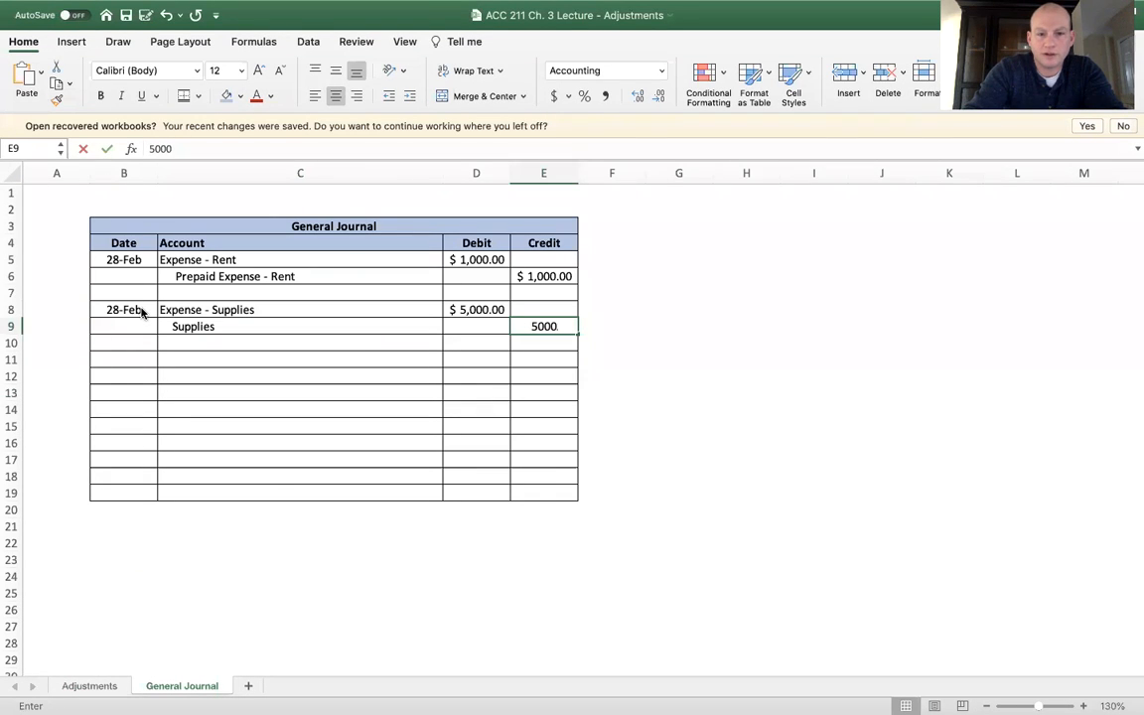
key("Return")
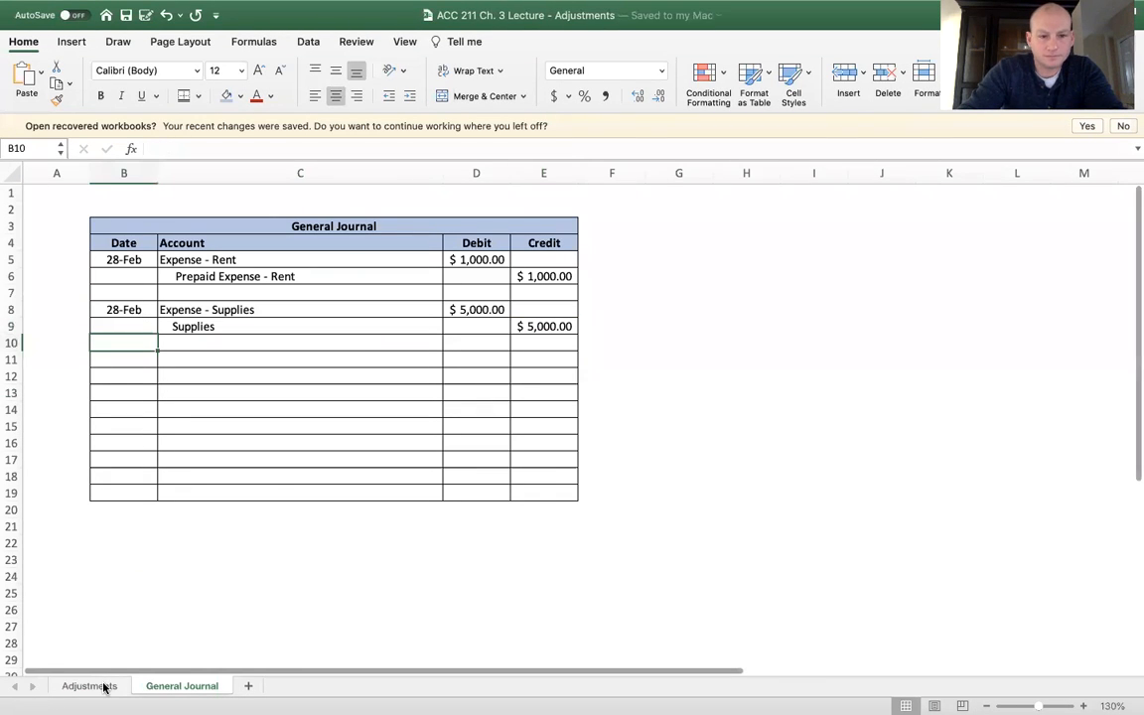
Correct the Adjustment # 3 text on the Adjustments sheet to read "The company completed $1,200 of unearned revenue"
left_click(103, 686)
left_click(263, 458)
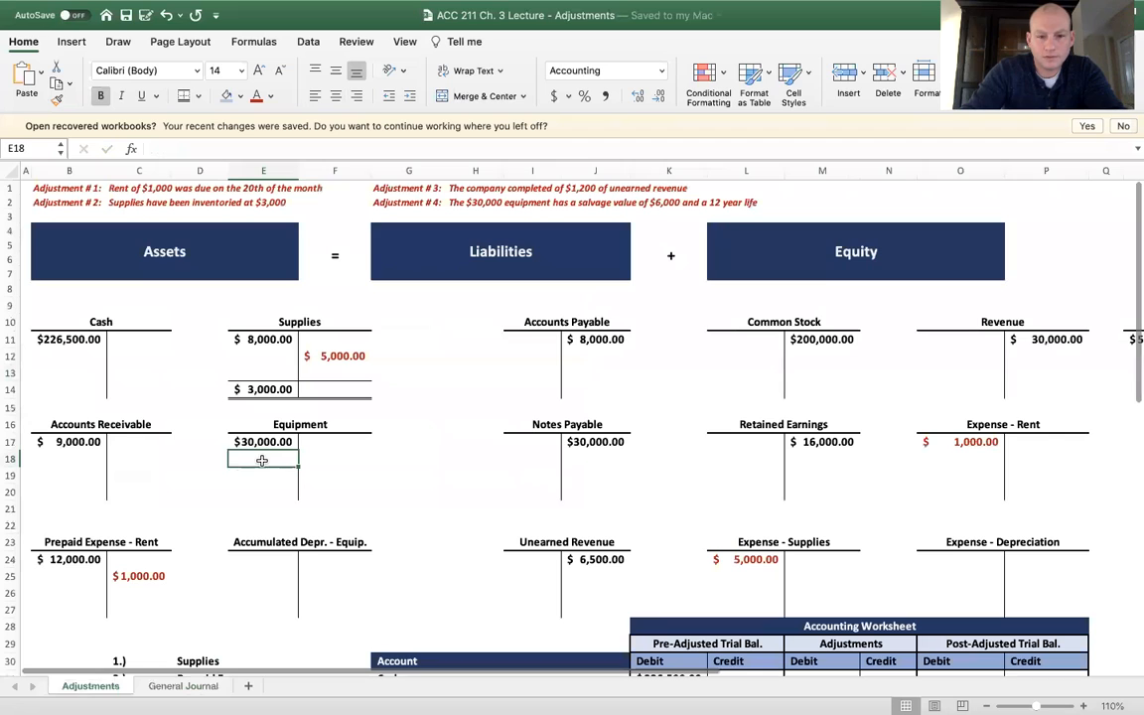
left_click(400, 188)
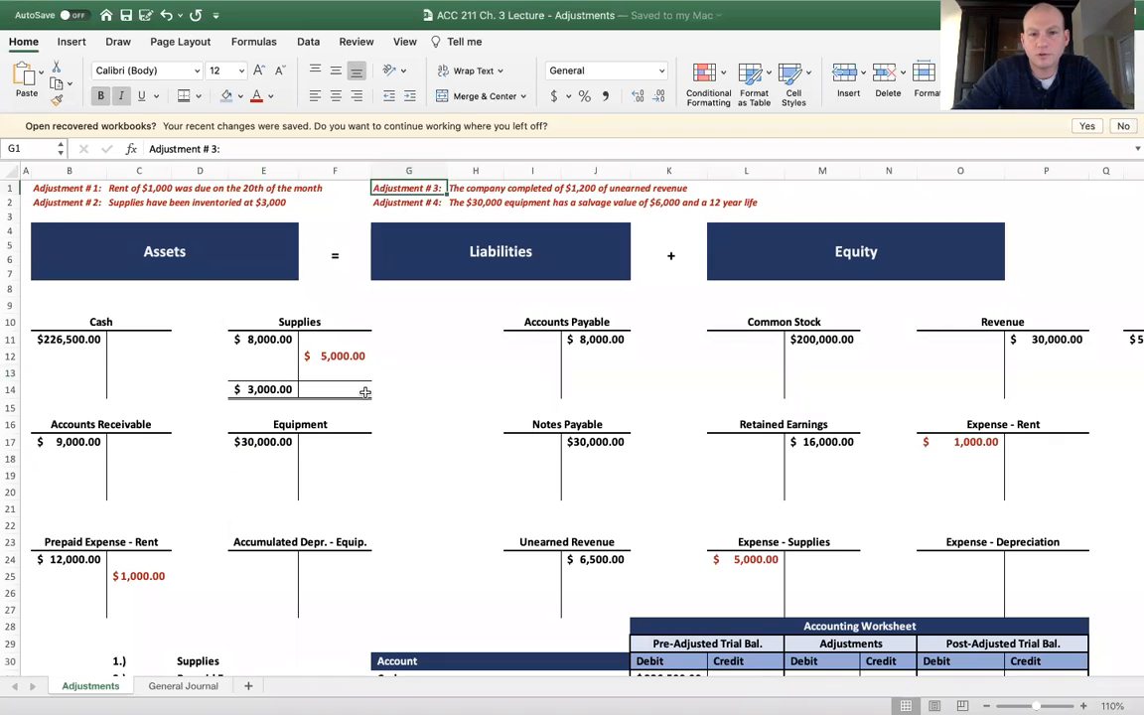
key("Right")
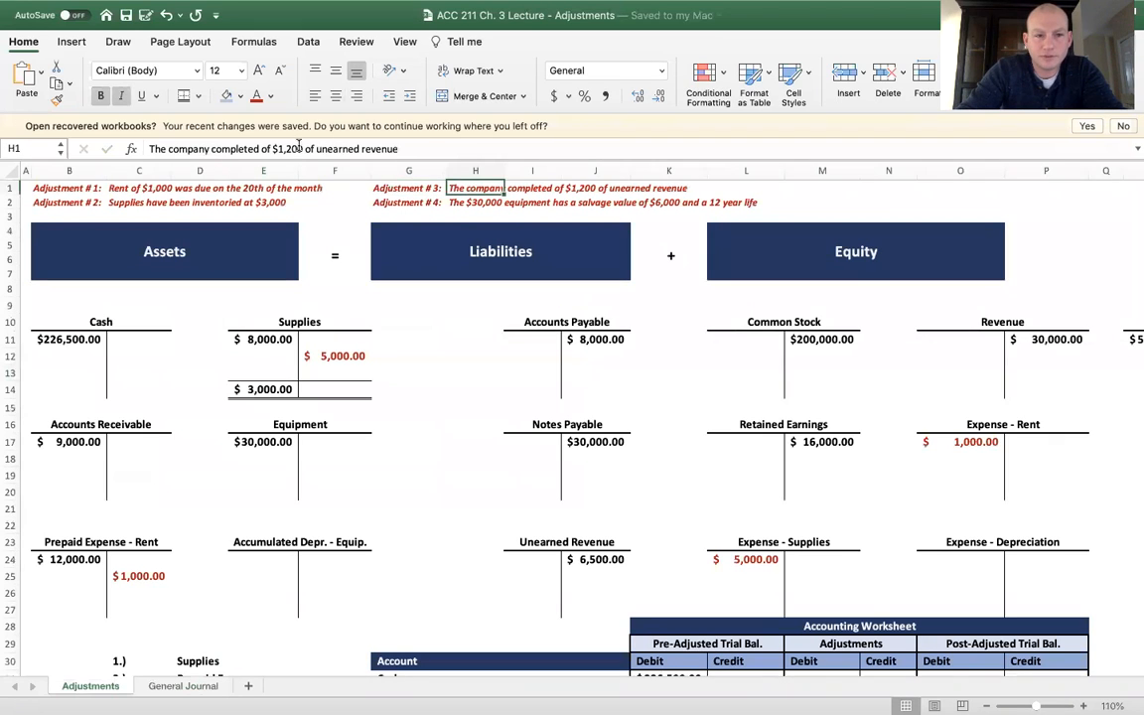
left_click(275, 148)
key("BackSpace")
key("BackSpace")
key("BackSpace")
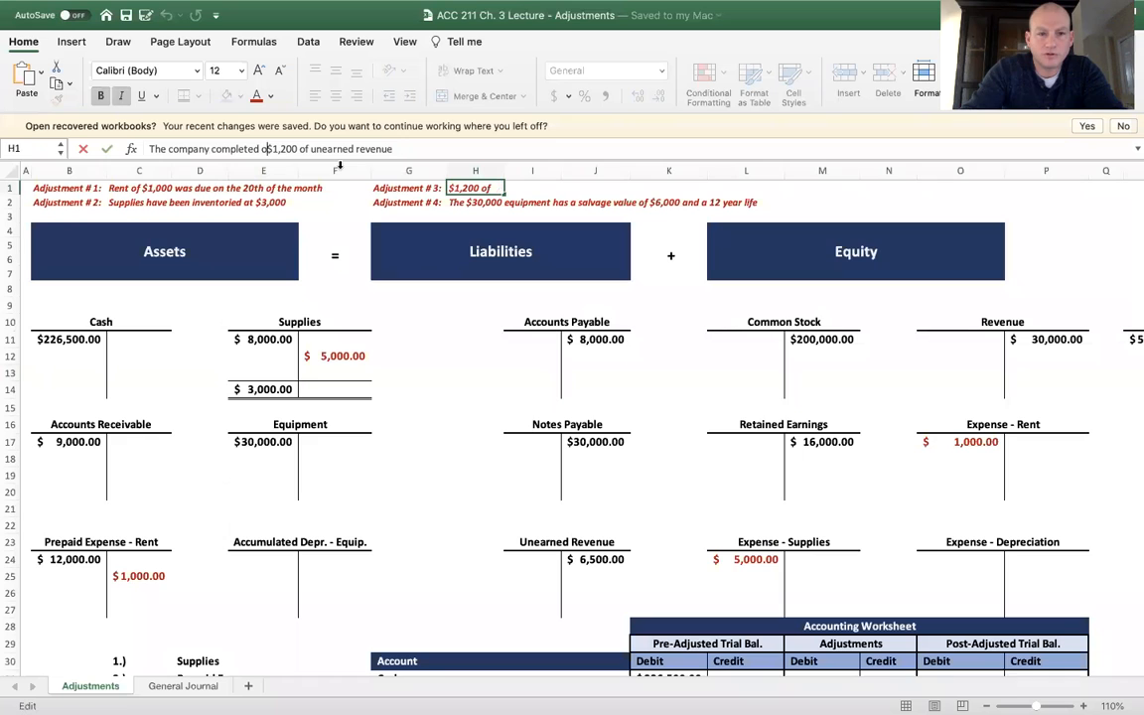
key("Return")
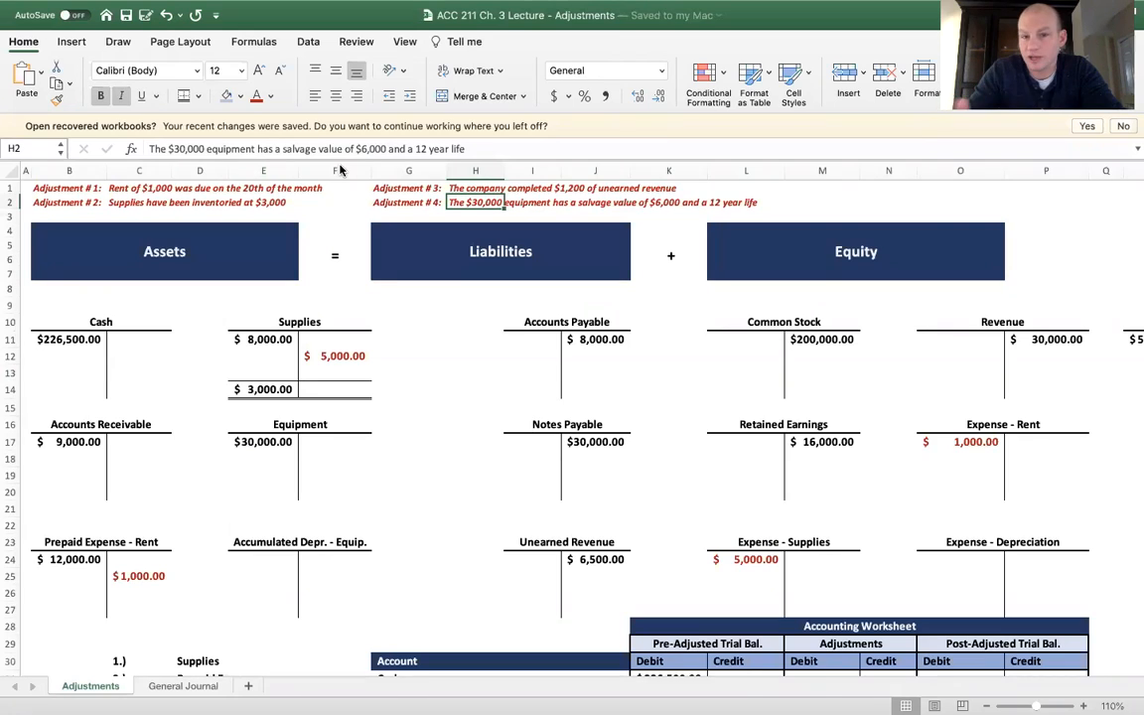
Enter a 1,200 debit in red in I25 of the Unearned Revenue T-account
left_click(576, 559)
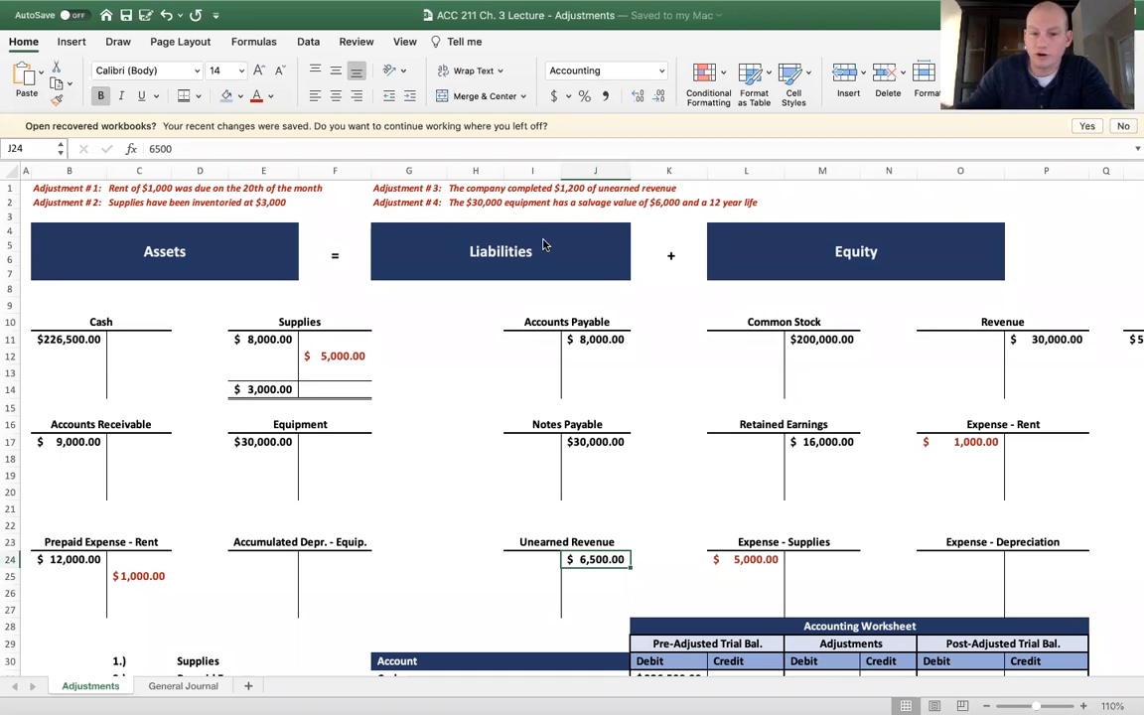
key("Left")
key("Down")
type("1200")
key("Return")
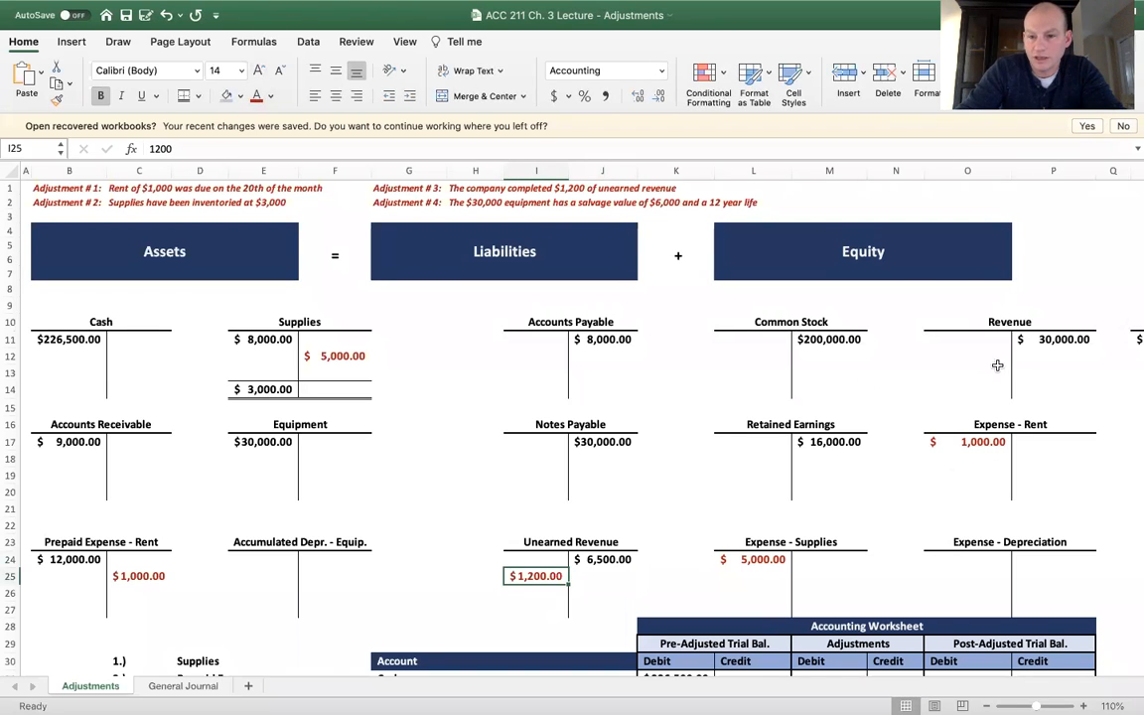
Enter a 1,200 credit in P12 of the Revenue T-account and colour it red
left_click(1029, 353)
type("1200")
key("Return")
left_click(255, 96)
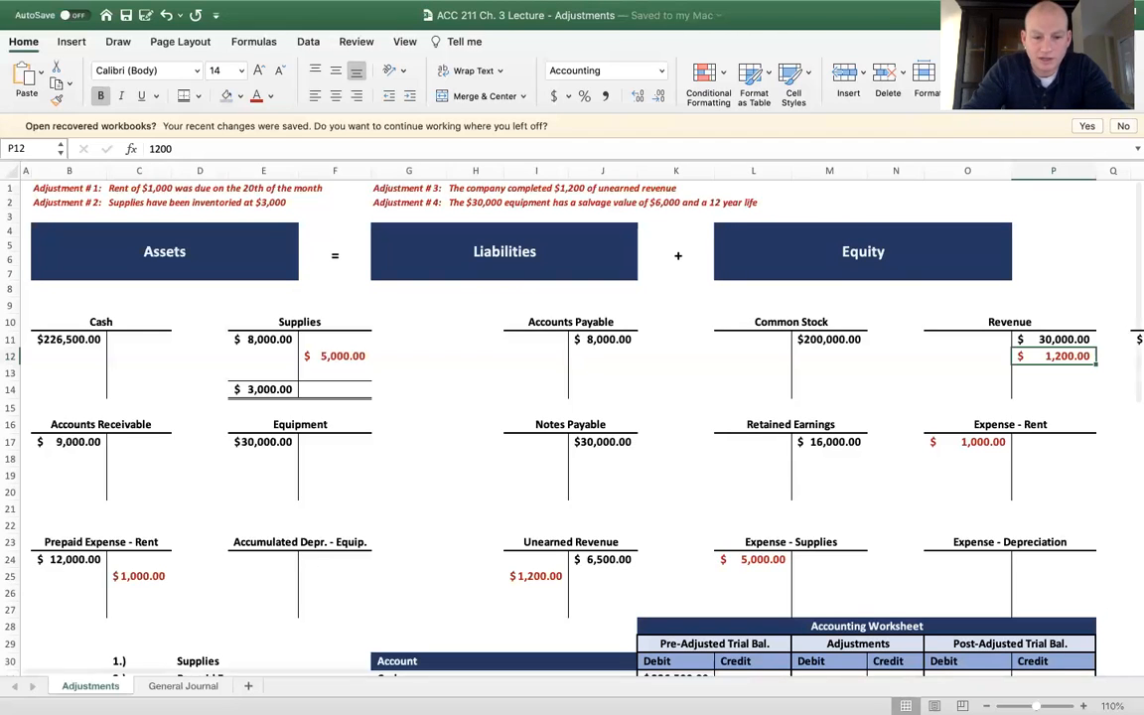
In row 11 of the General Journal sheet, enter the date 2/28 and account Unearned Revenue with a debit of 1,200
left_click(184, 686)
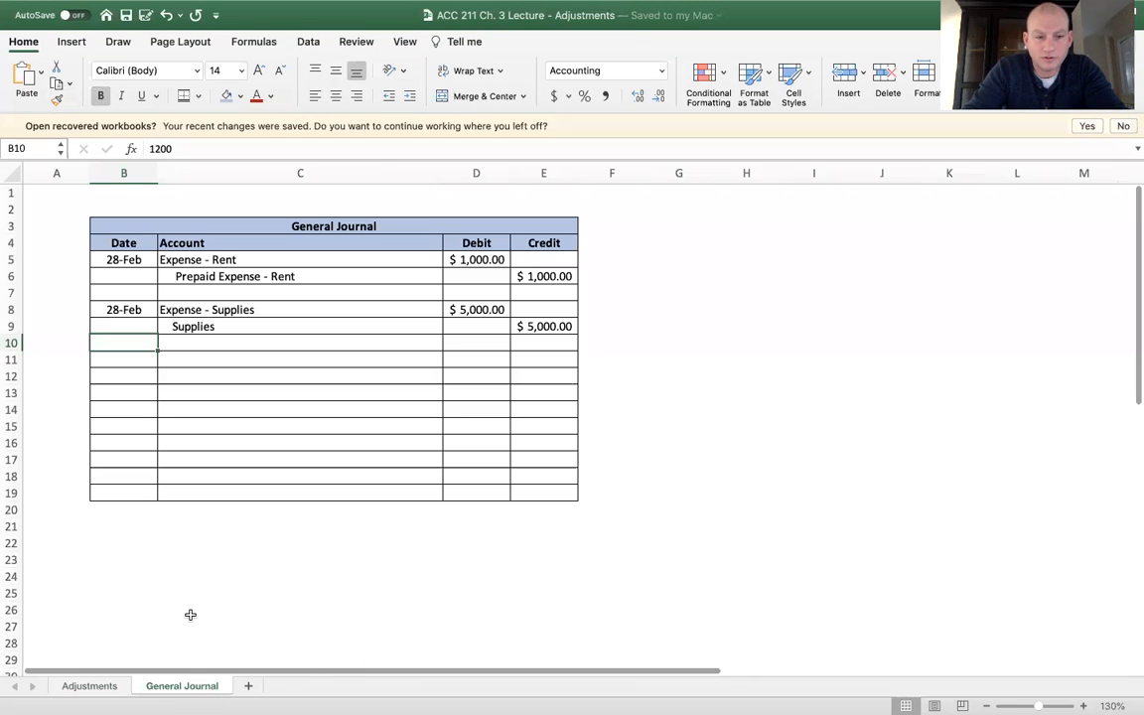
left_click(139, 353)
type("2/28")
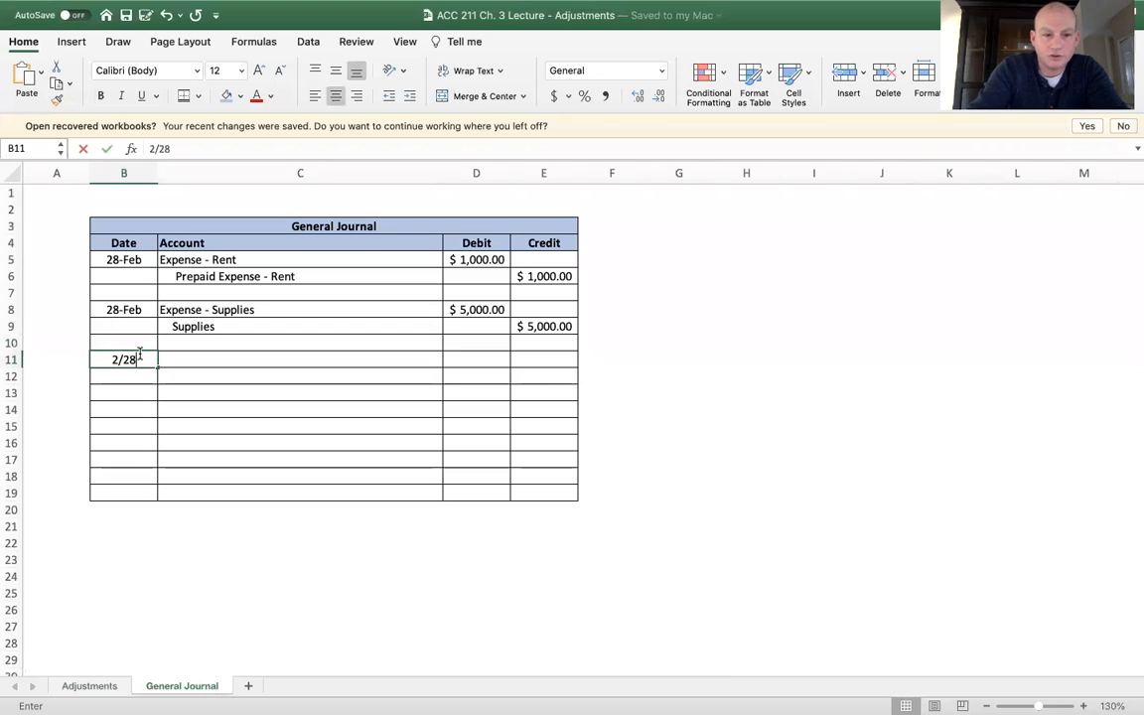
type("/21")
key("Tab")
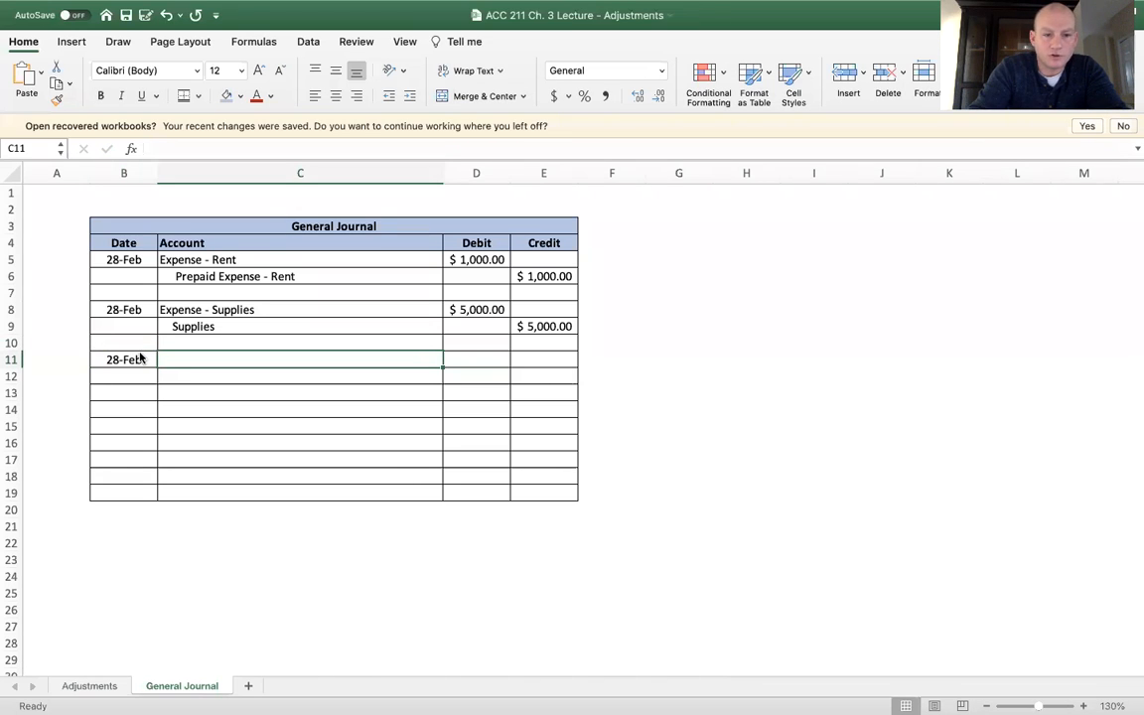
type("Unearned Revenue")
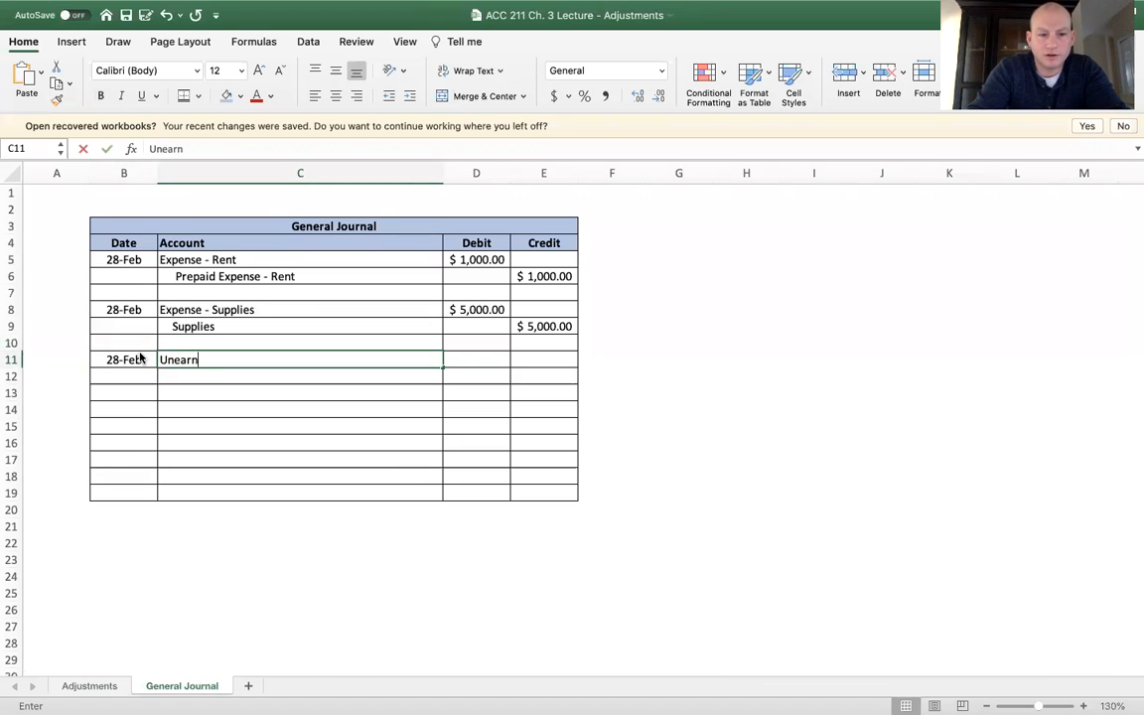
key("Tab")
type("1200")
key("Return")
Enter the indented credit line in row 12: account Revenue with a credit of 1,200
key("Tab")
type("Revenue")
key("Tab")
key("Tab")
type("1200")
key("Return")
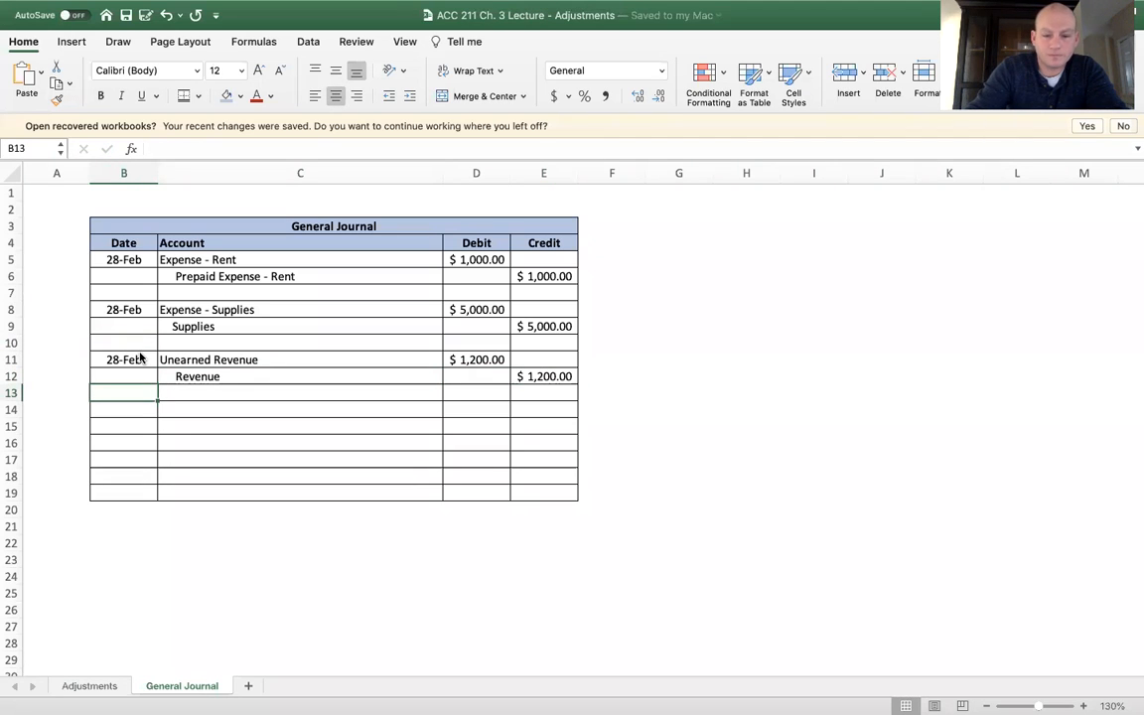
key("Return")
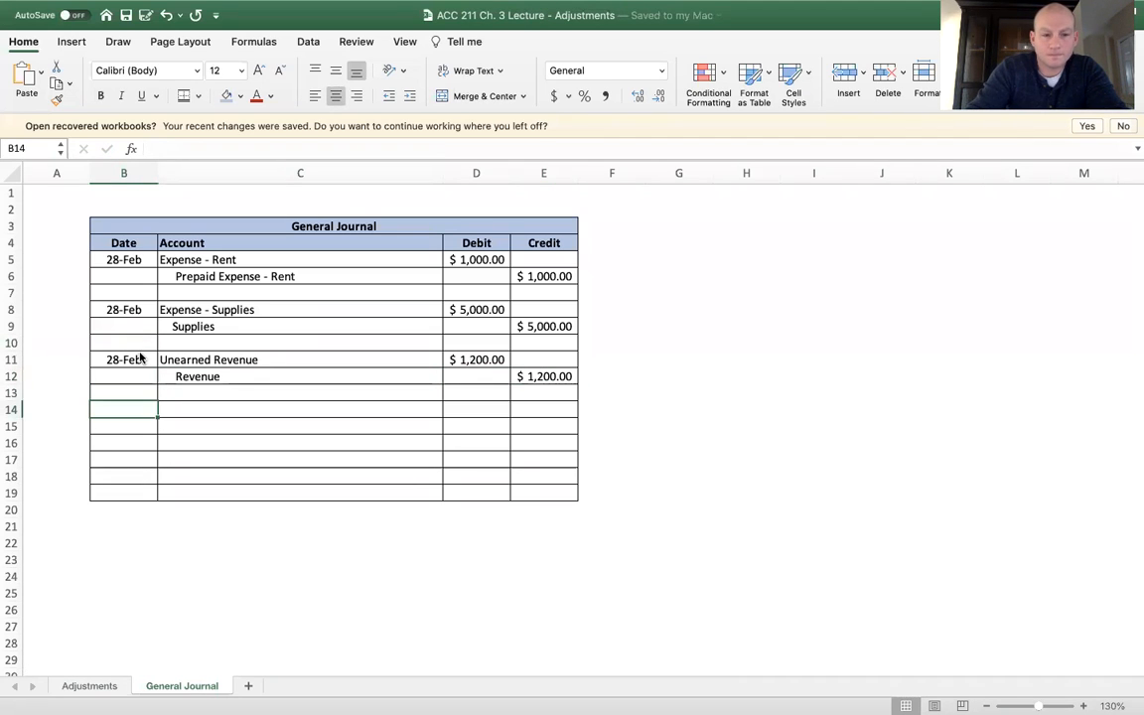
On the Adjustments sheet, enter the Adjustment #4 equipment cost of 30000 in R2 and apply the accounting format
left_click(99, 686)
left_click(417, 202)
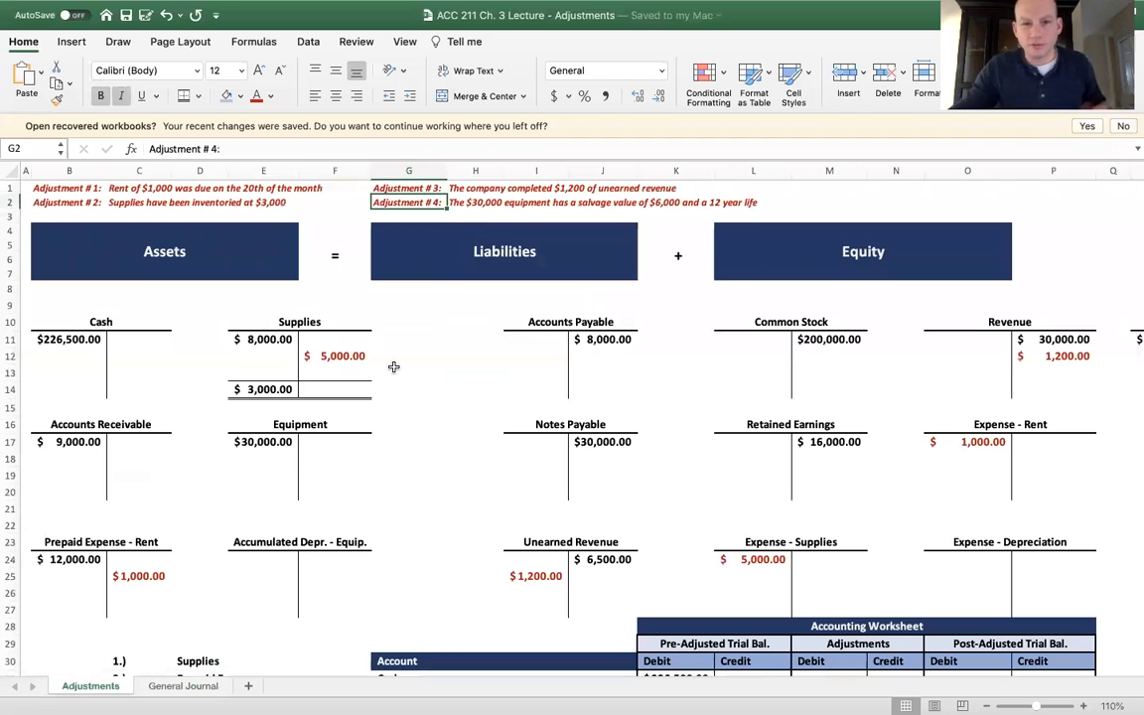
mouse_move(500, 8)
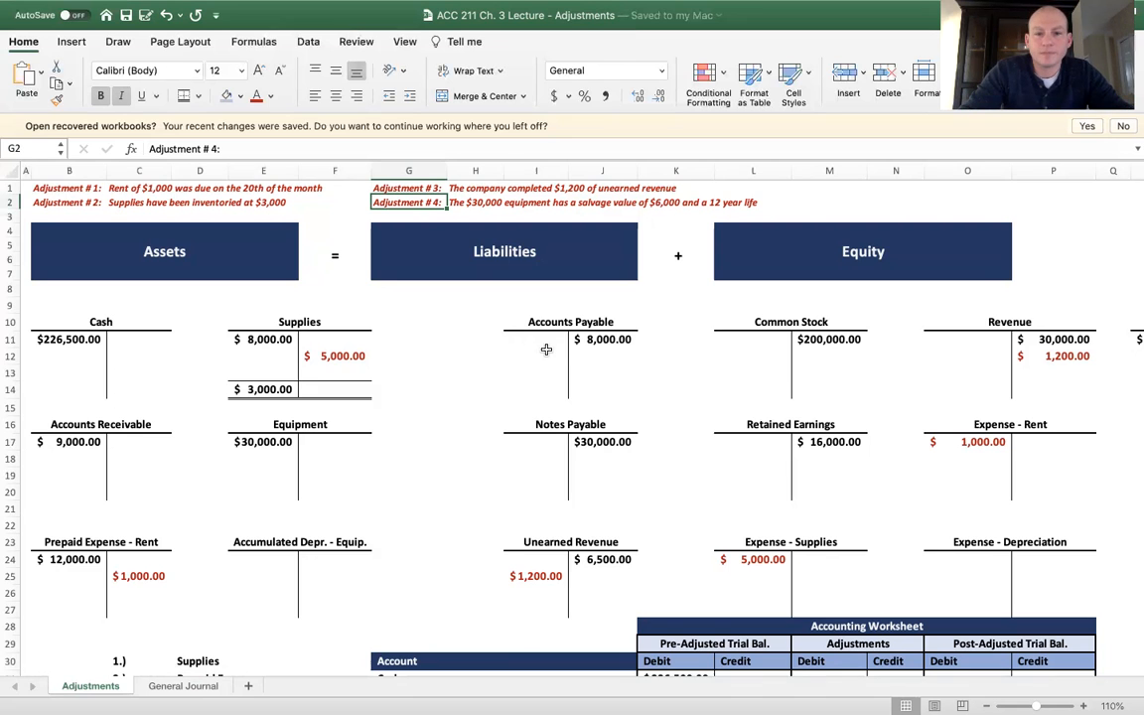
scroll(536, 348, "right", 3)
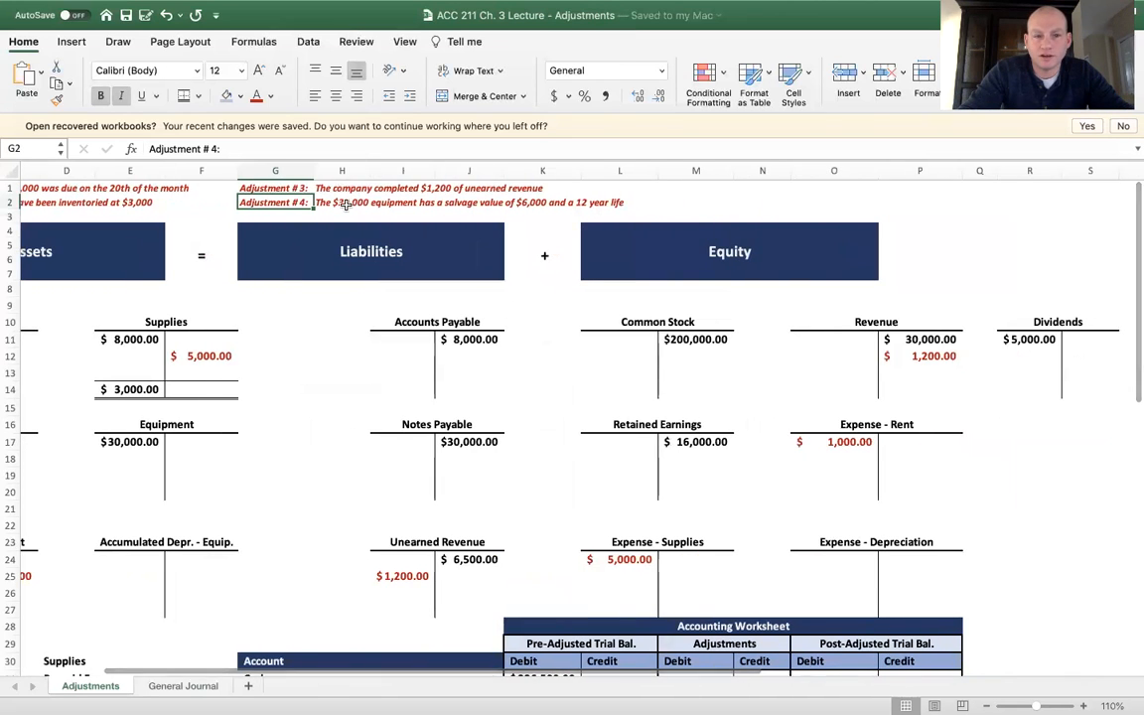
scroll(333, 248, "left", 3)
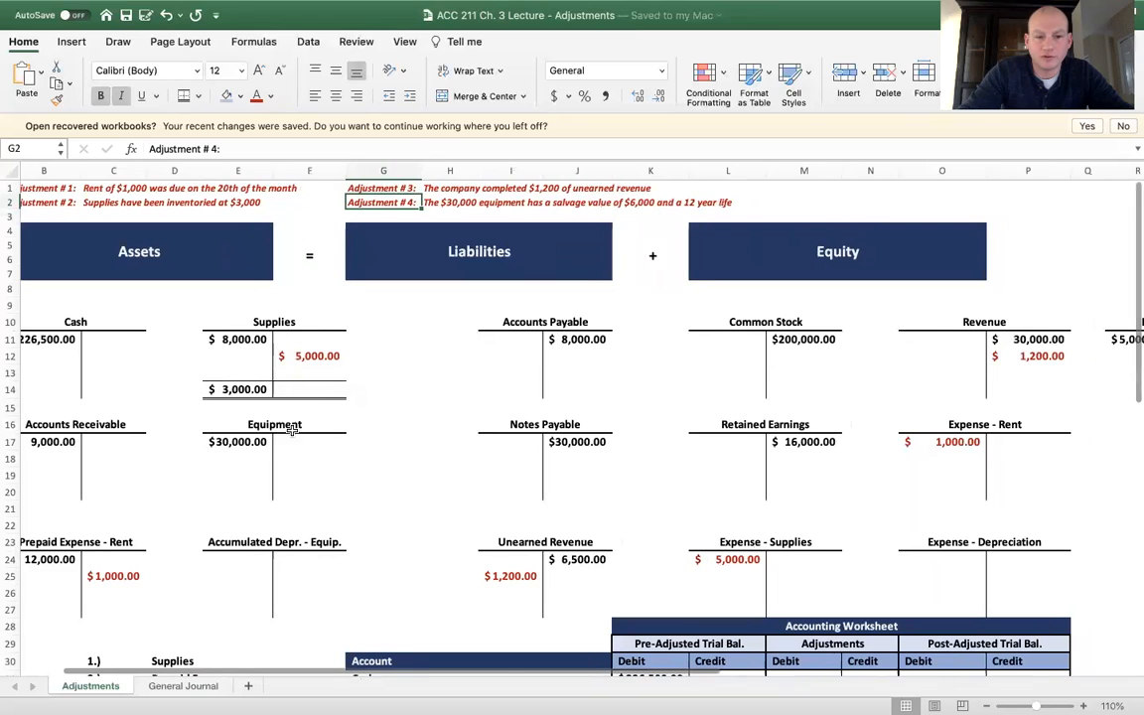
left_click(238, 442)
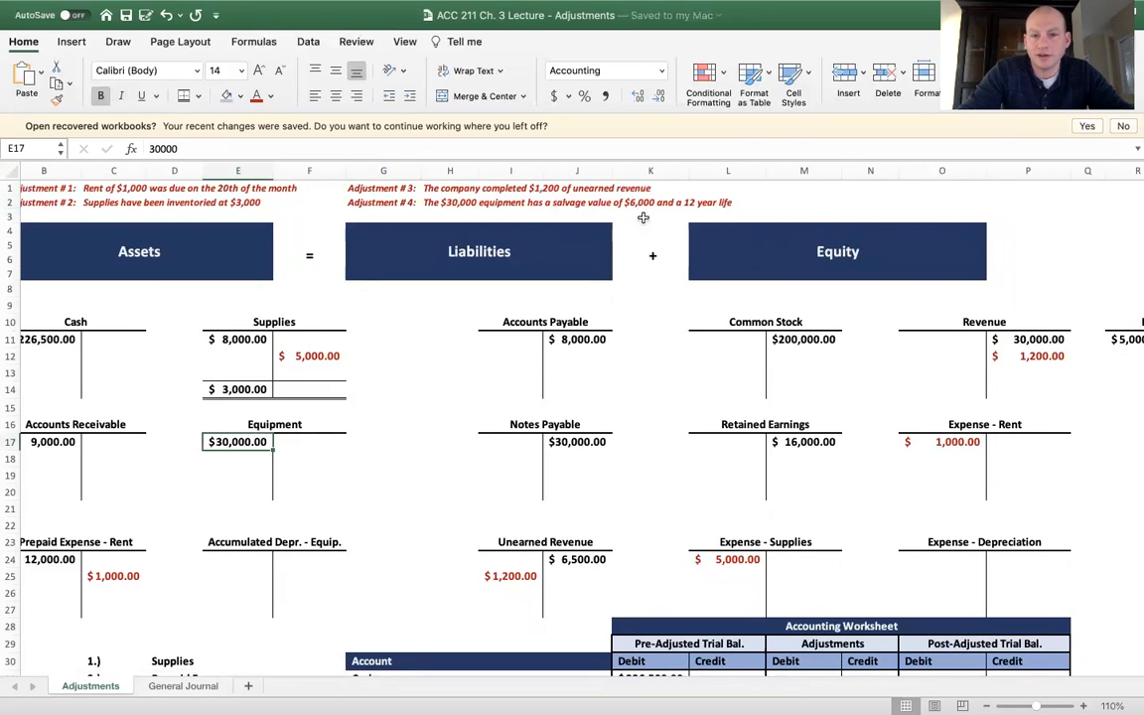
scroll(668, 224, "right", 4)
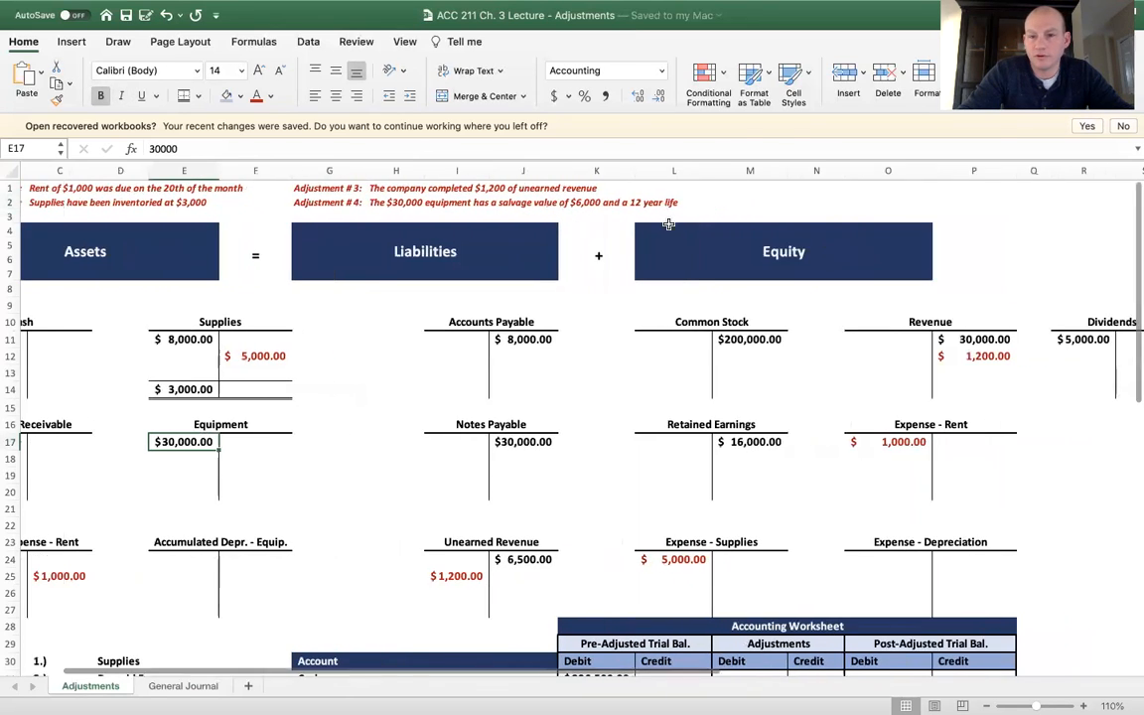
left_click(890, 202)
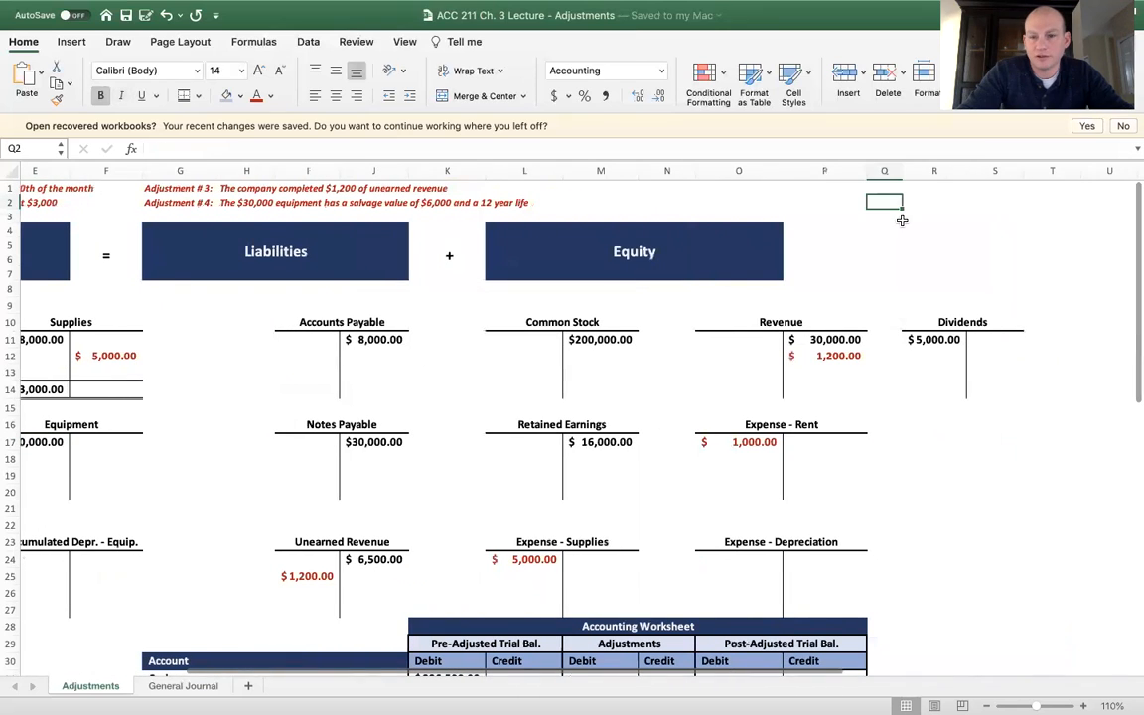
key("Right")
type("30000")
left_click(553, 96)
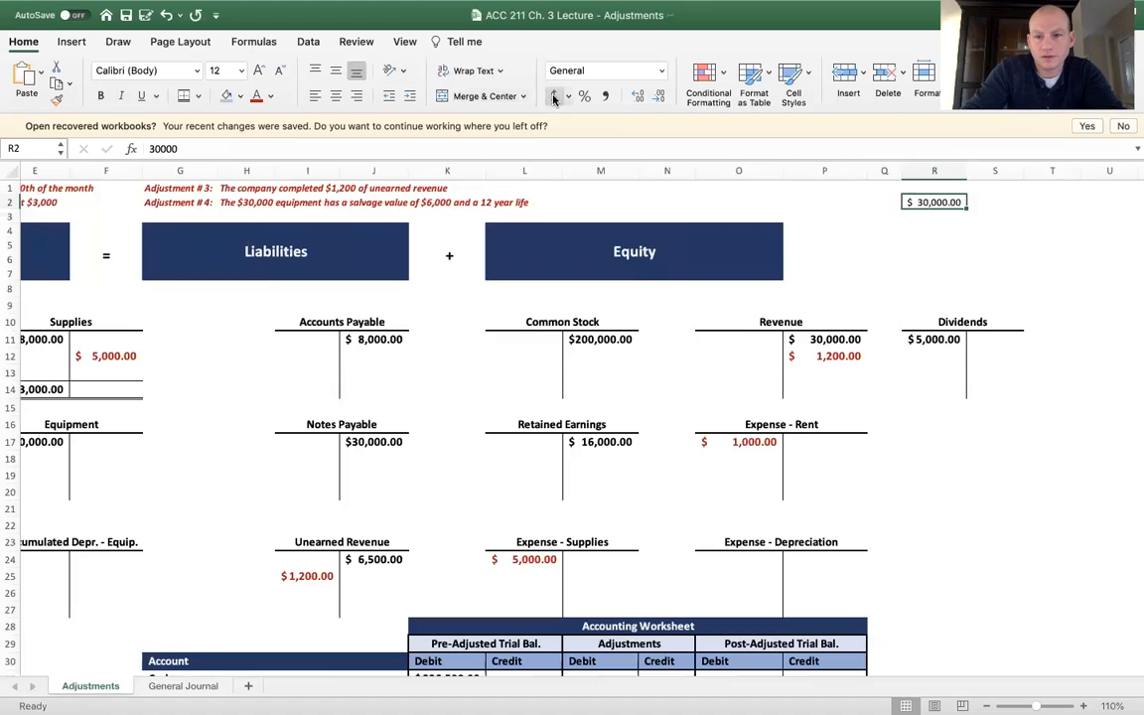
Enter the salvage value of 6000 in R3 with the accounting format and a bottom border
left_click(917, 215)
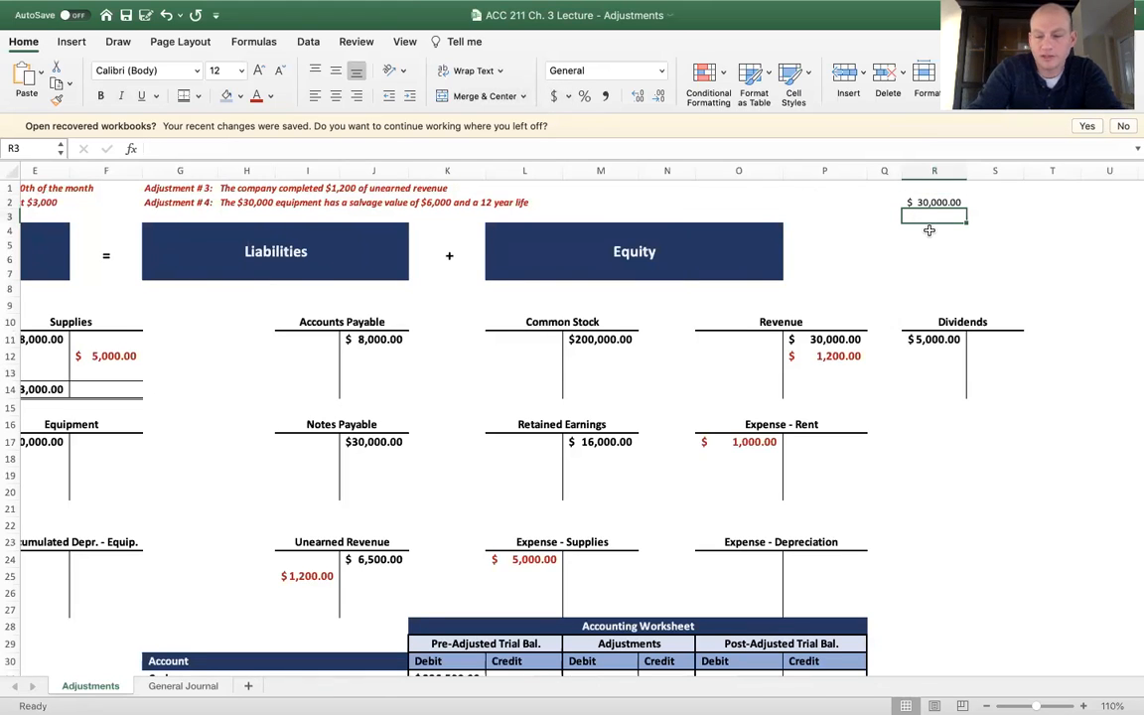
type("6000")
key("Return")
key("Up")
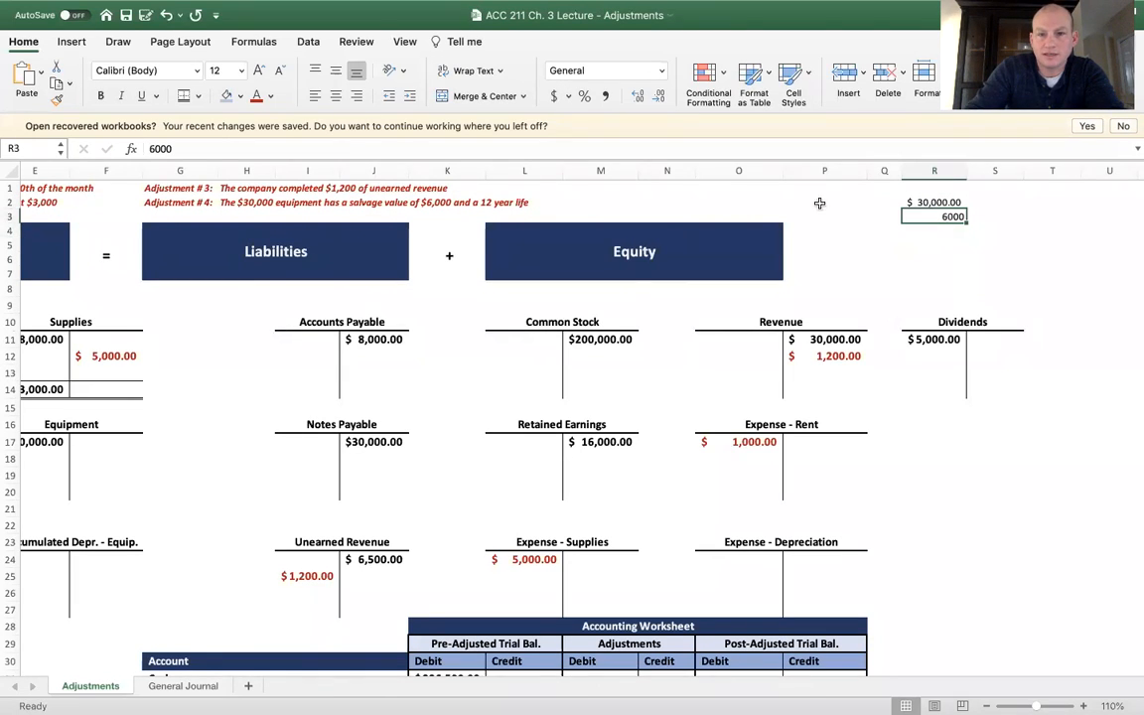
left_click(554, 97)
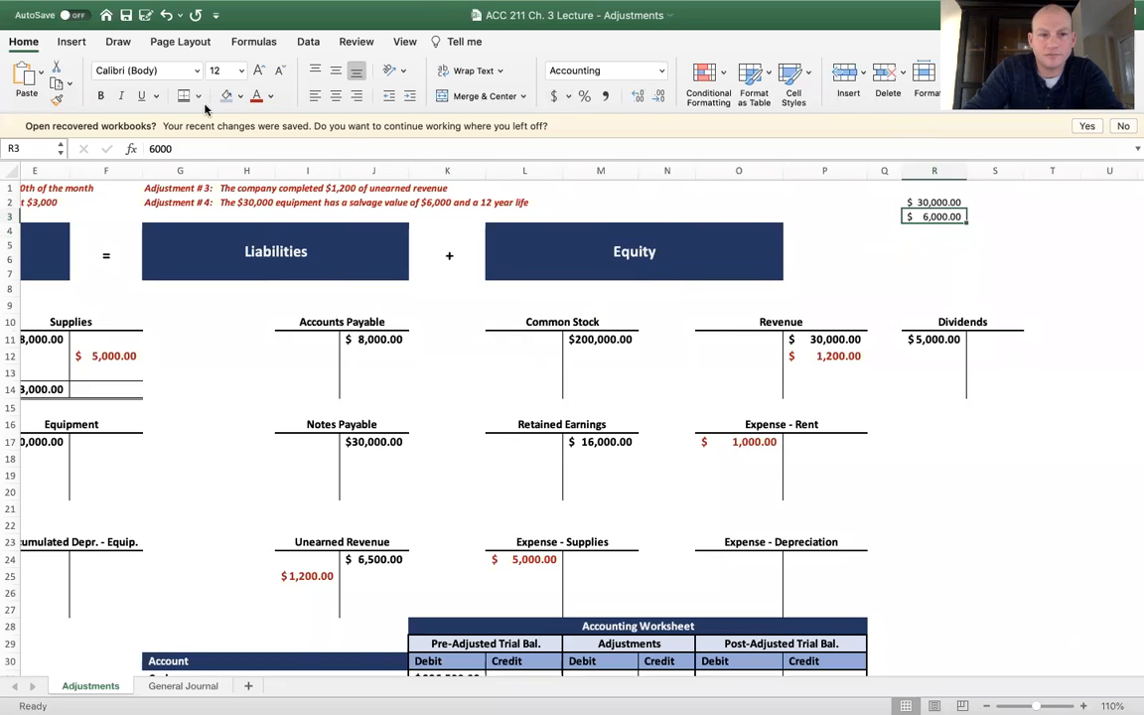
left_click(611, 238)
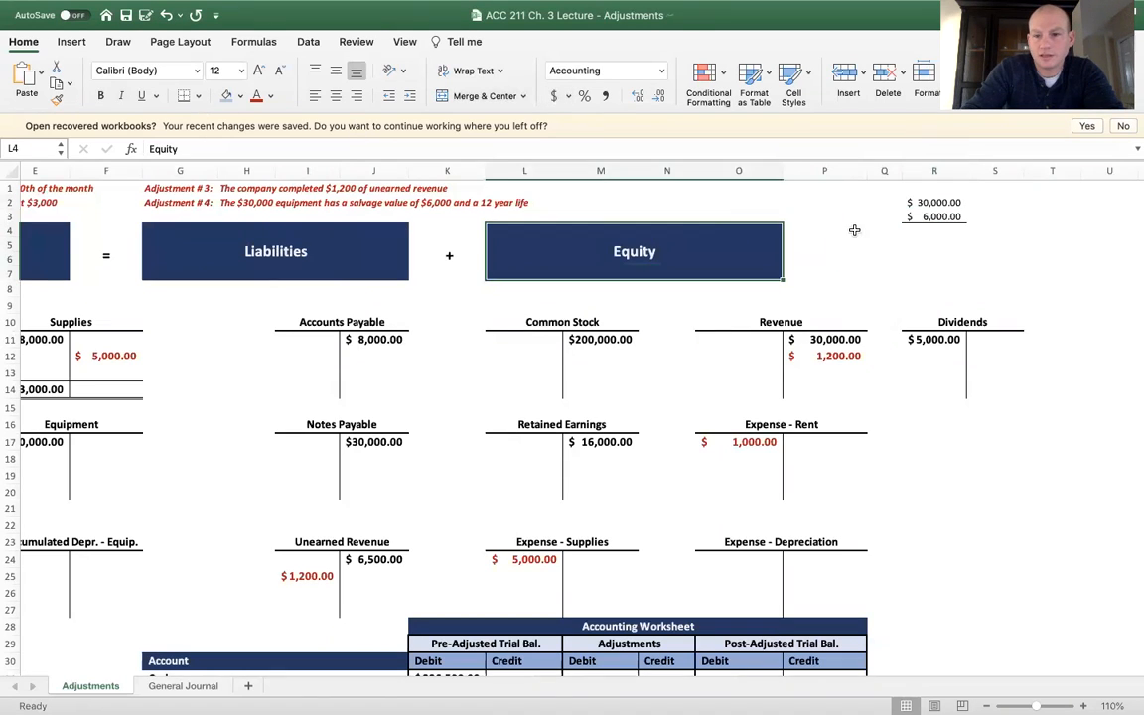
Calculate the depreciable amount in R4 by subtracting the salvage value in R3 from the cost in R2
left_click(916, 230)
type("=")
left_click(928, 203)
type("-")
left_click(925, 216)
key("Return")
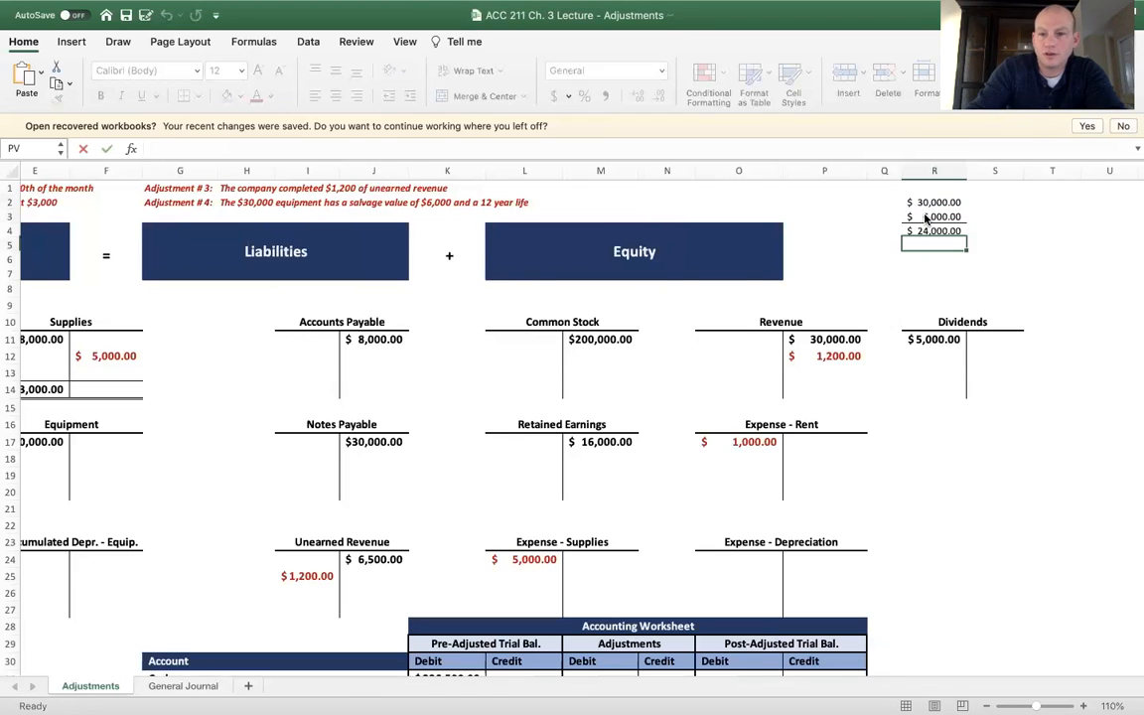
Enter the useful life of 12 in R5 with the label "year life" beside it
type("12")
type("year life")
key("Return")
Calculate the yearly depreciation in R6 as R4 divided by R5, and add a bottom border to R5
type("=")
left_click(924, 228)
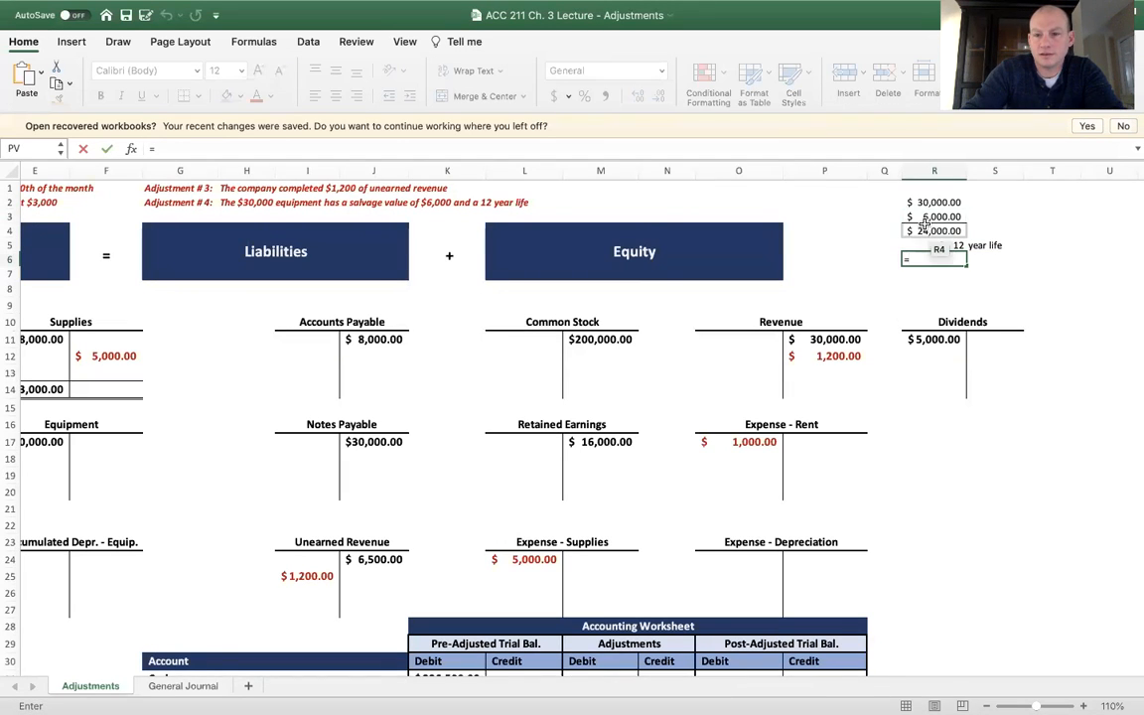
type("/")
left_click(933, 245)
key("Return")
left_click(934, 244)
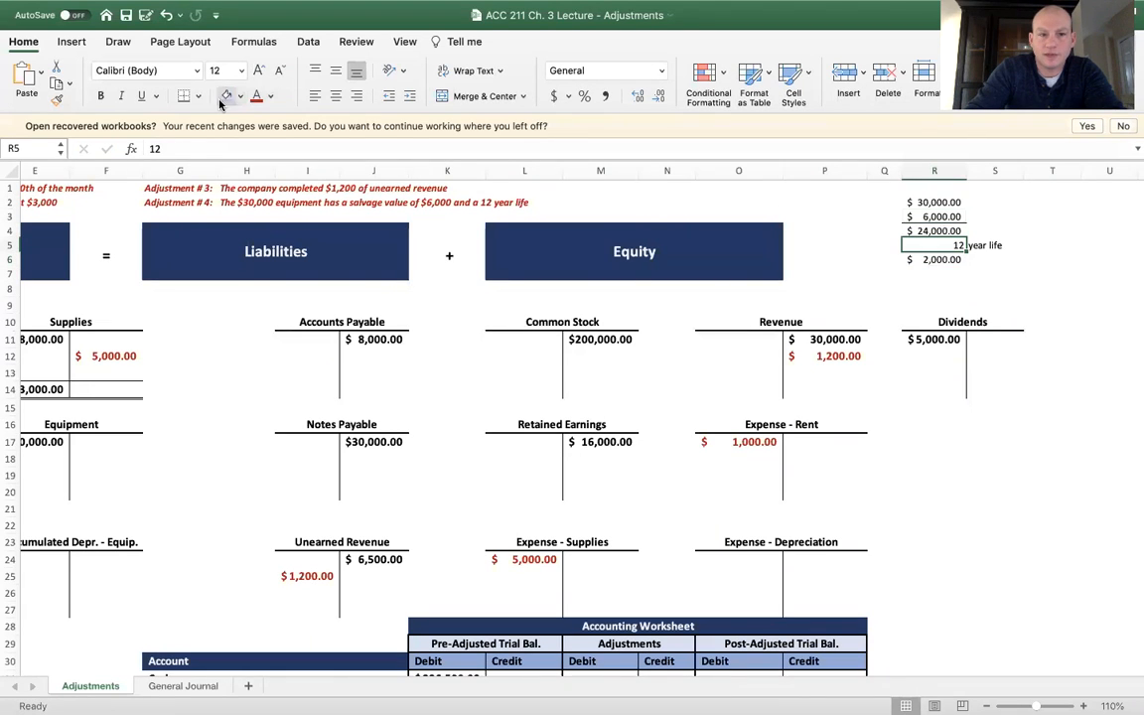
left_click(369, 244)
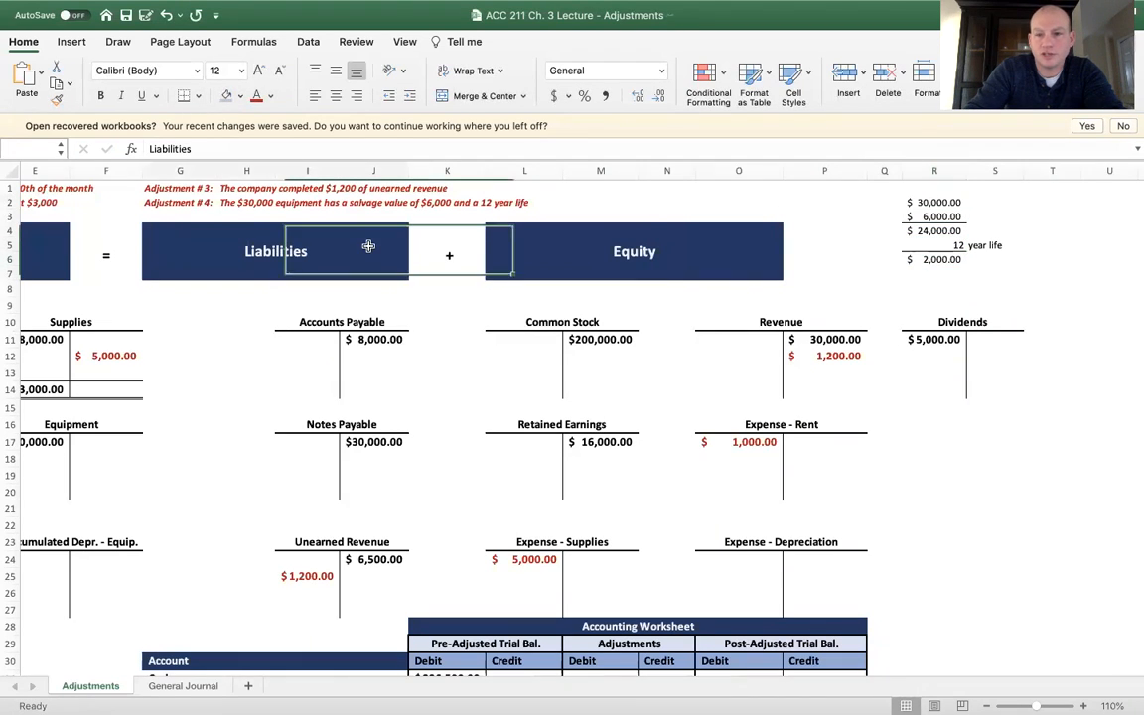
Enter 12 in R7 with the label "month" in S7, and format the number in comma style
left_click(944, 276)
type("12")
left_click(972, 279)
type("months")
key("BackSpace")
key("Return")
key("Up")
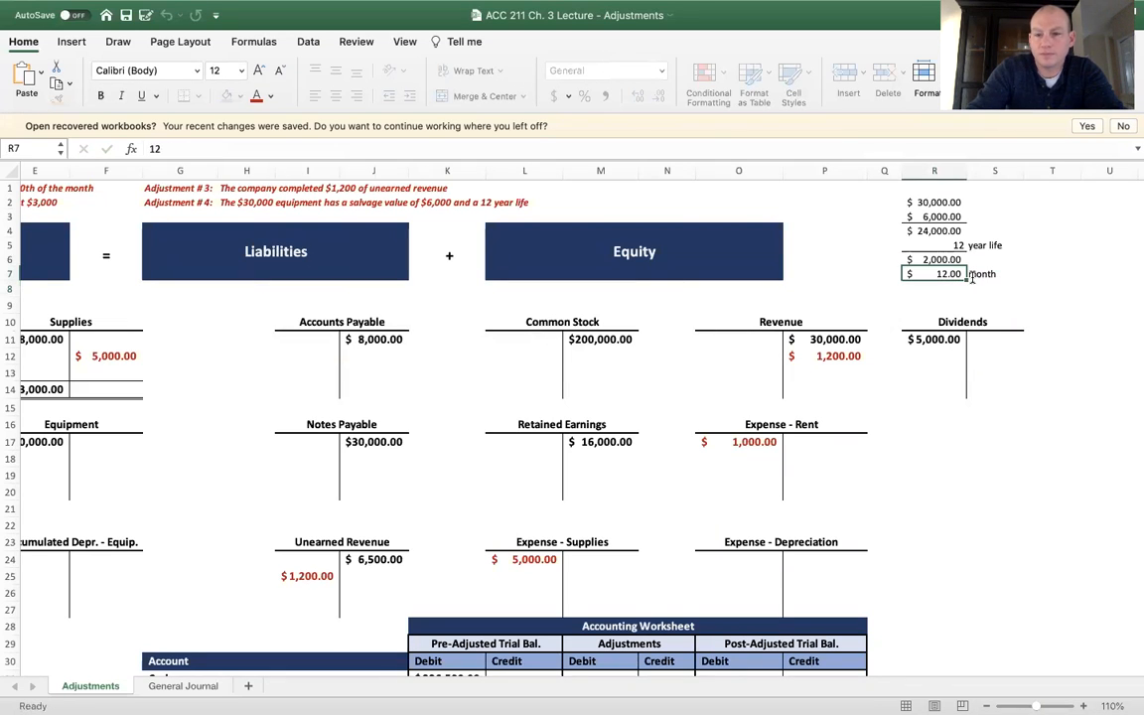
left_click(602, 97)
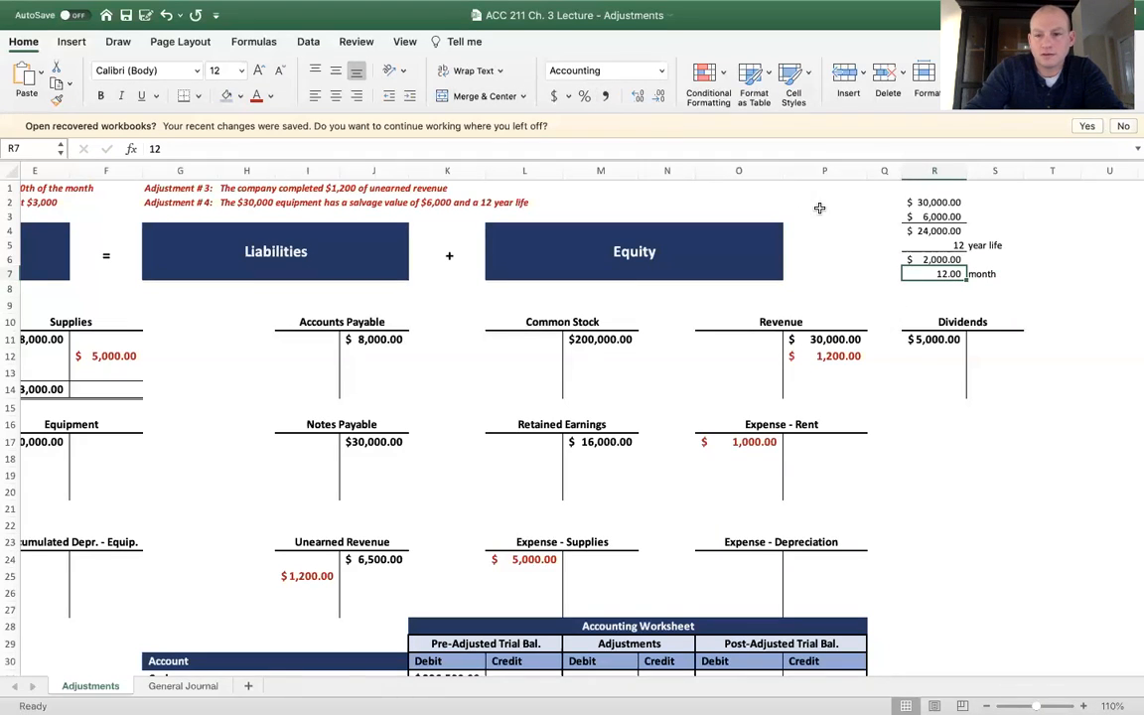
Label S6 "depreciation per year" and change the S7 label to "# of months"
left_click(975, 258)
type("depreciation per year")
key("Return")
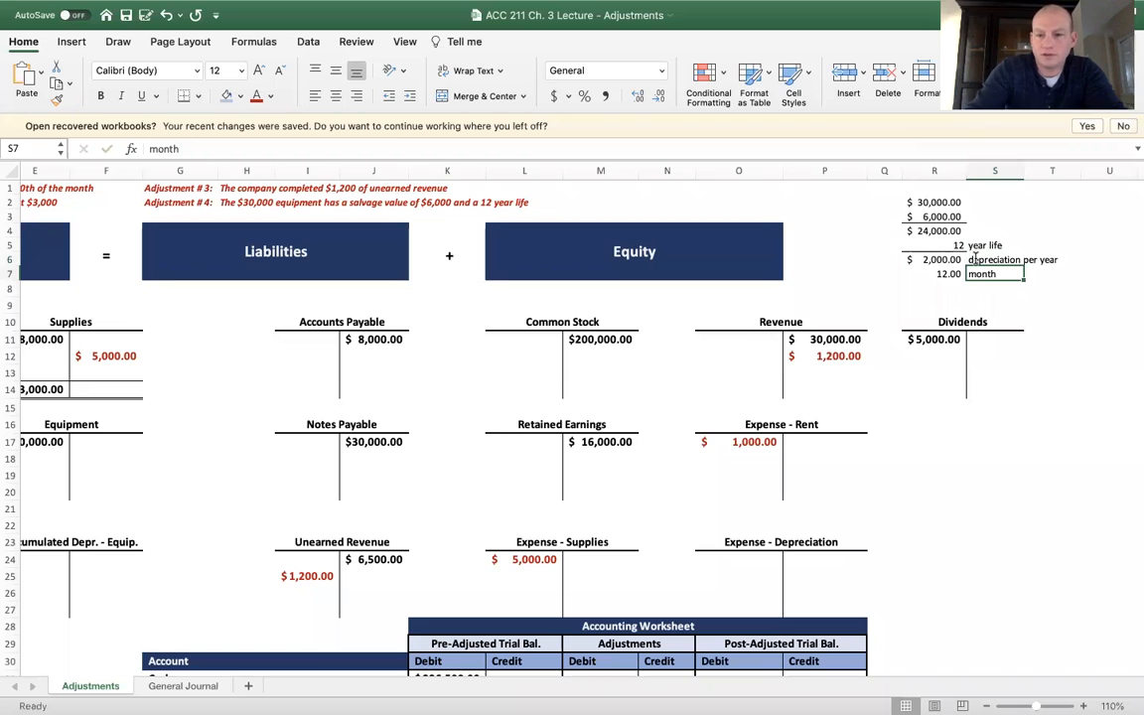
type("# of months")
key("Return")
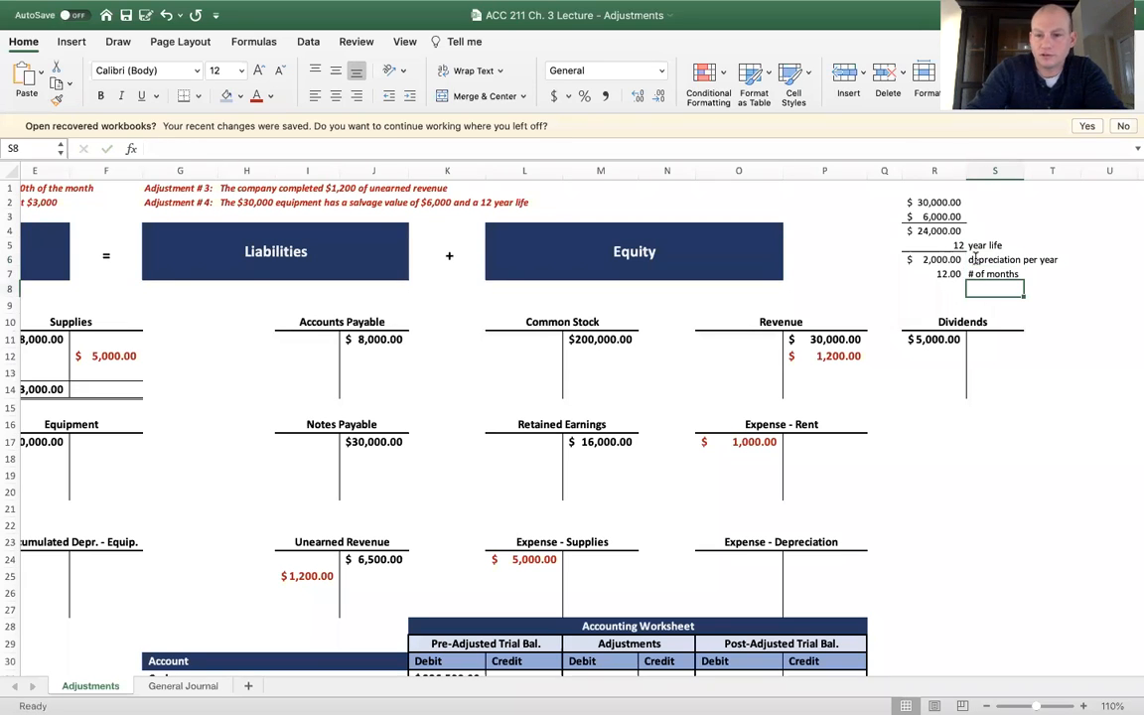
Add a bottom border to R7 and calculate the monthly depreciation in R8 as R6 divided by R7
key("Up")
key("Left")
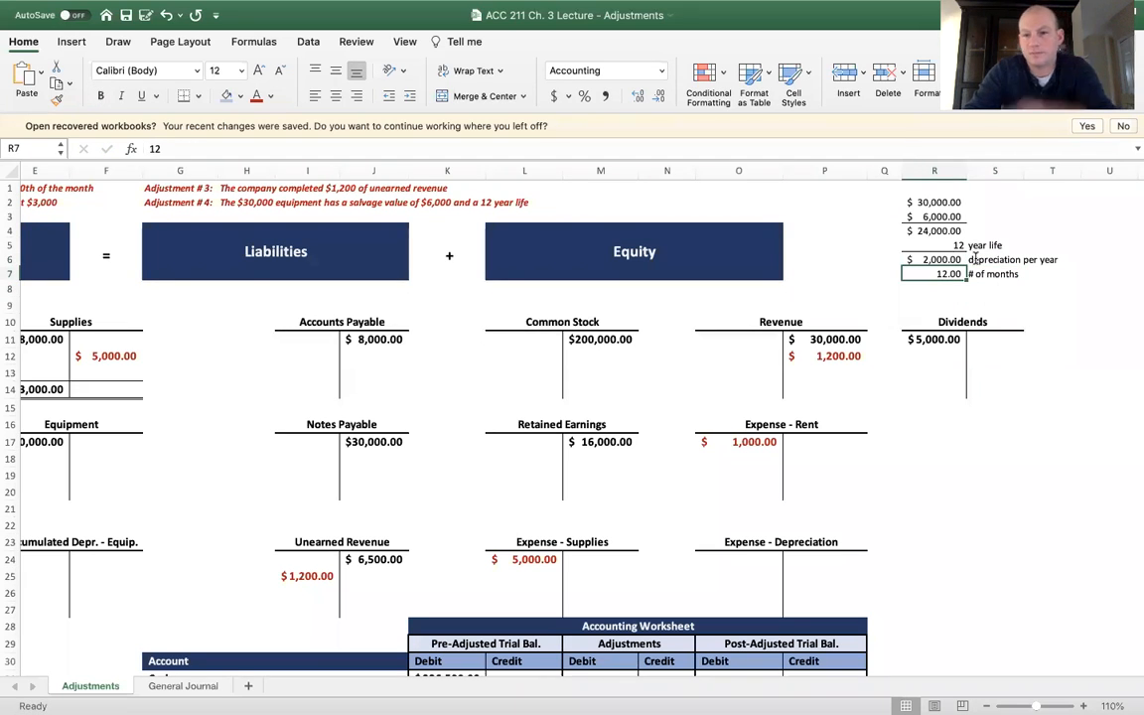
left_click(601, 254)
key("Escape")
left_click(933, 288)
type("=")
left_click(948, 258)
type("/")
left_click(946, 272)
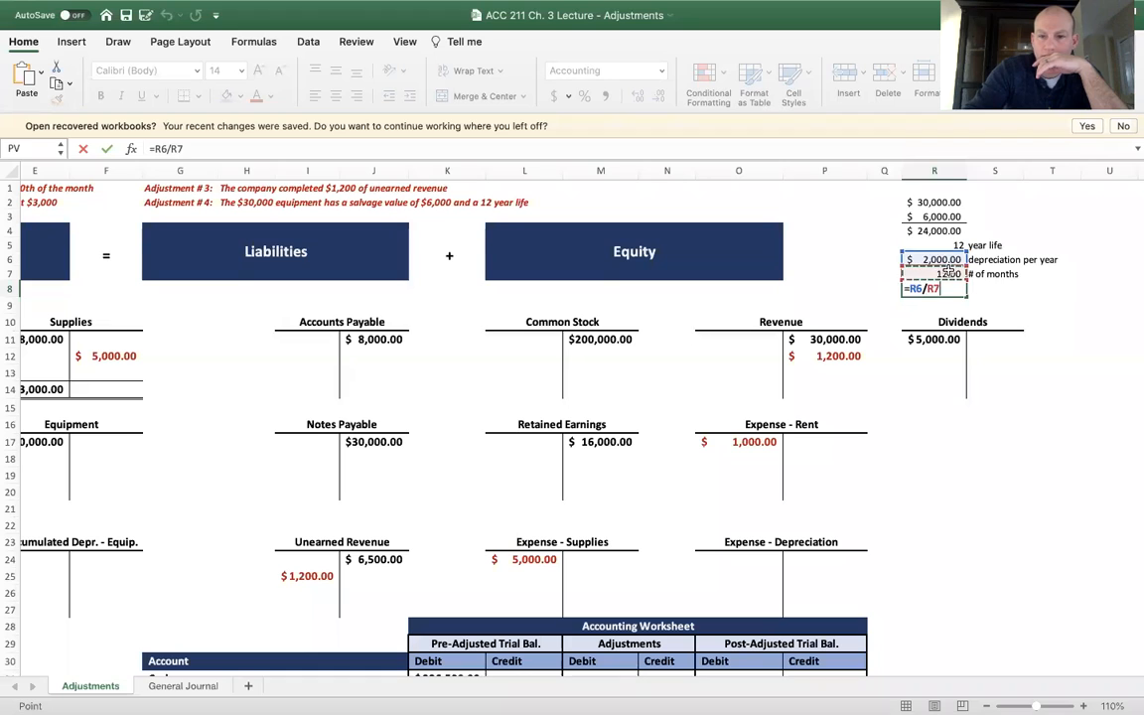
key("Return")
Label the R8 result "depreciation per month" in S8 and save the workbook
key("Up")
key("Right")
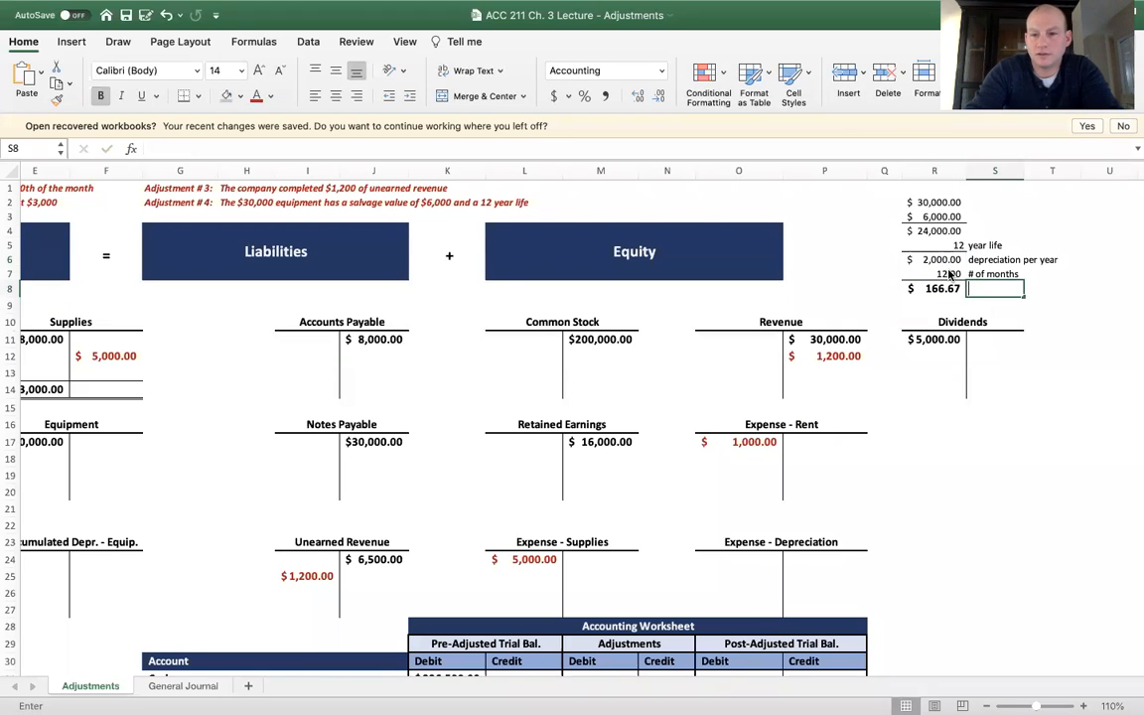
type("depreciation per month")
key("Return")
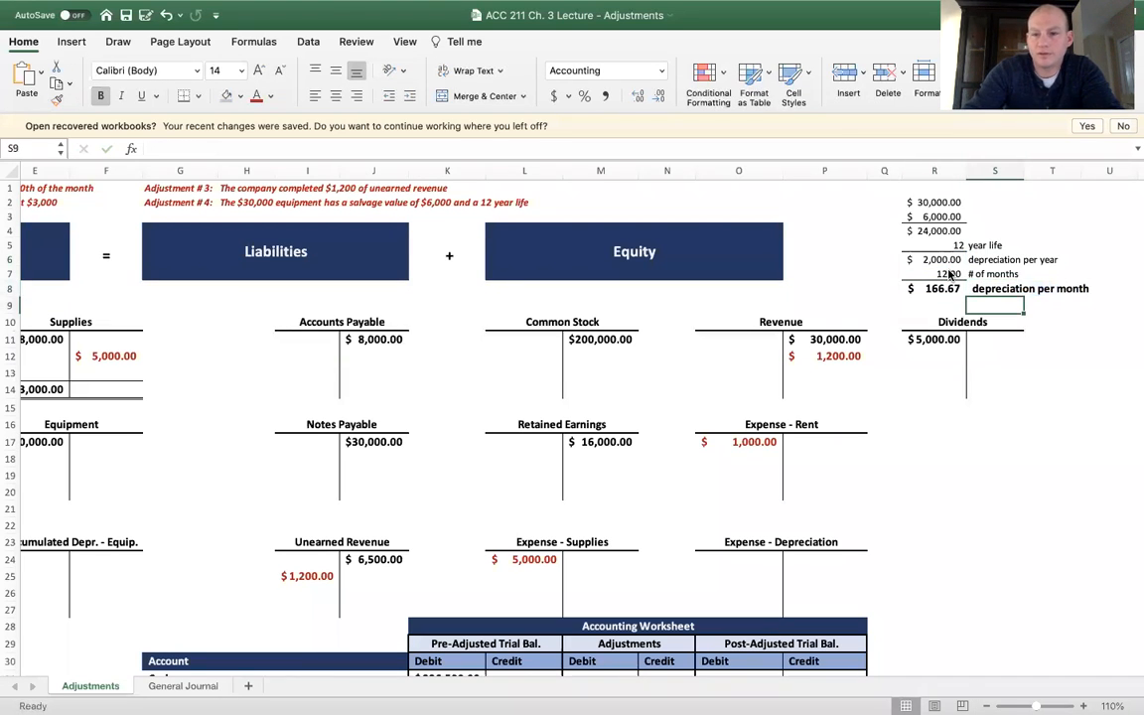
key("super+s")
Enter a 166.67 debit in O24 of the Expense - Depreciation T-account
scroll(511, 294, "left", 6)
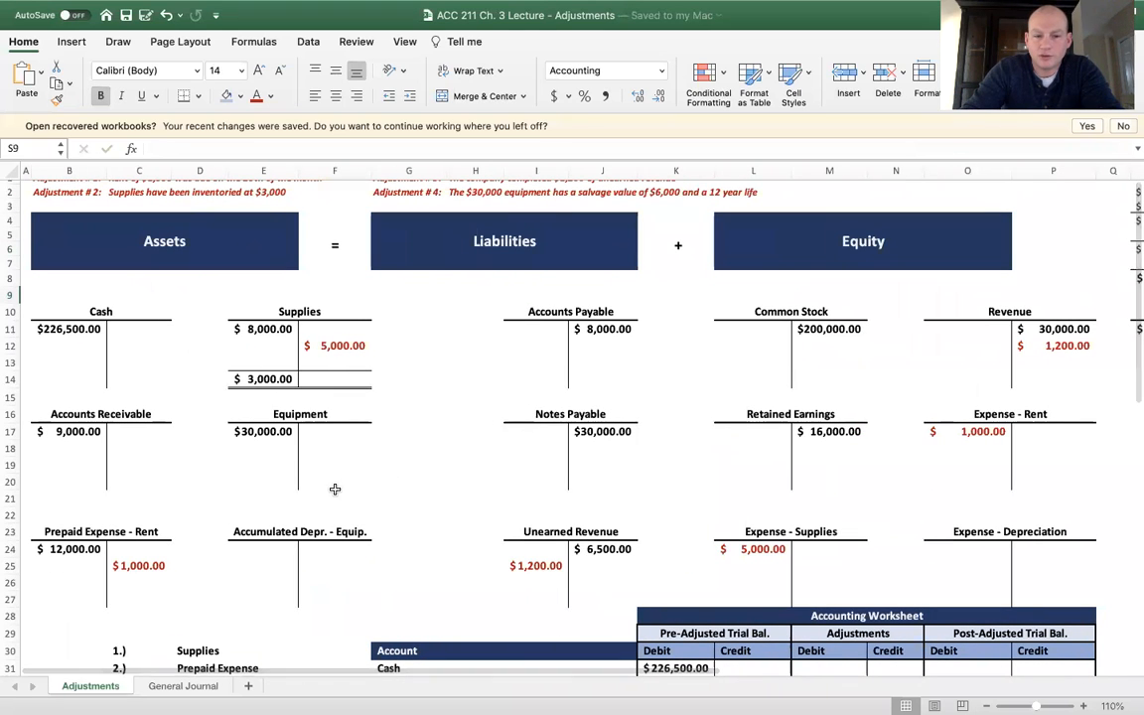
left_click(1001, 552)
type("166")
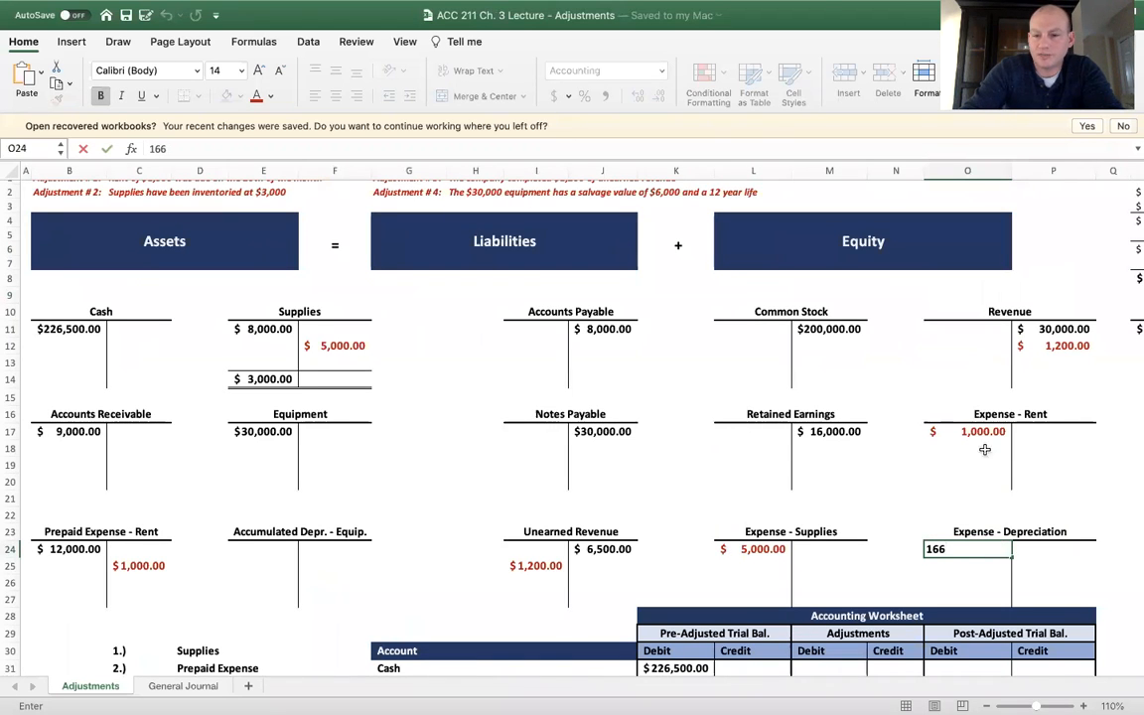
scroll(984, 442, "right", 5)
type(".6")
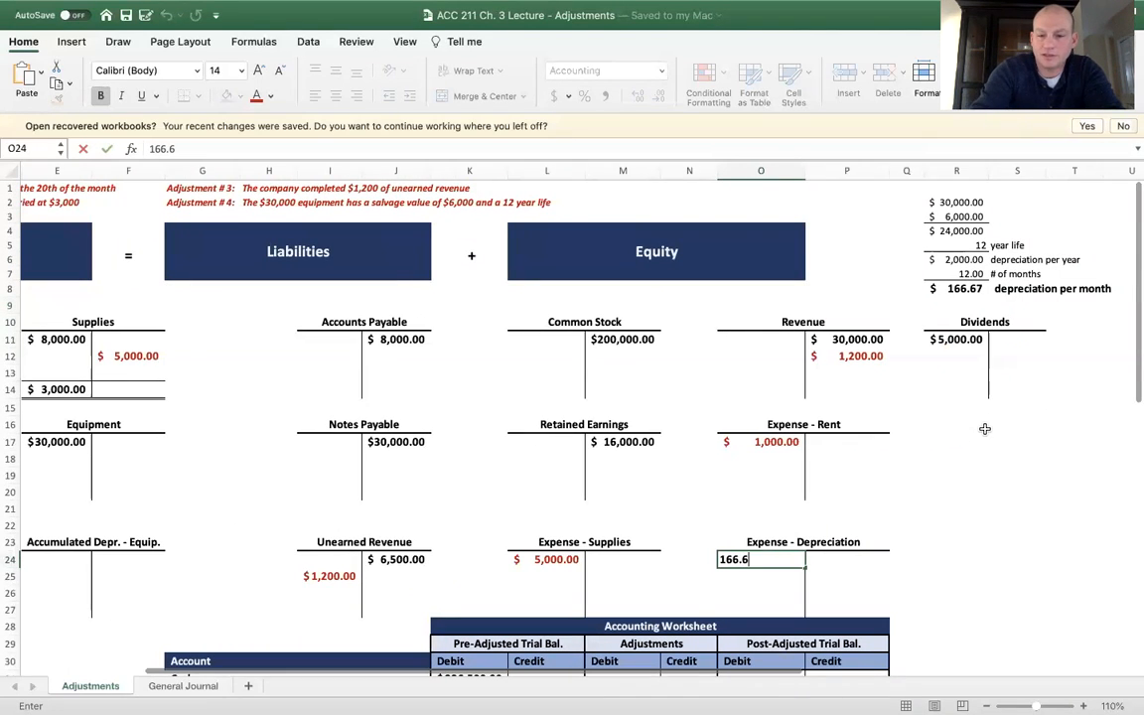
type("7")
key("Return")
Enter a 166.67 credit in F24 of the Accumulated Depr. - Equip. T-account
scroll(984, 429, "left", 5)
scroll(984, 429, "down", 1)
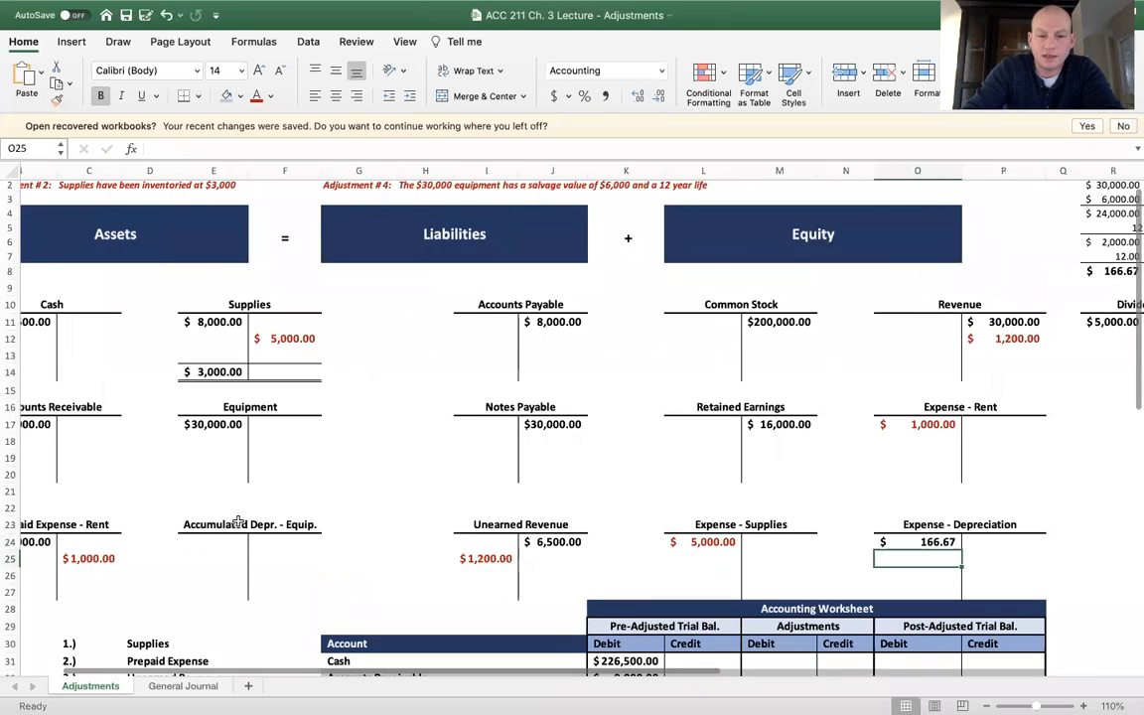
left_click(273, 542)
type("1")
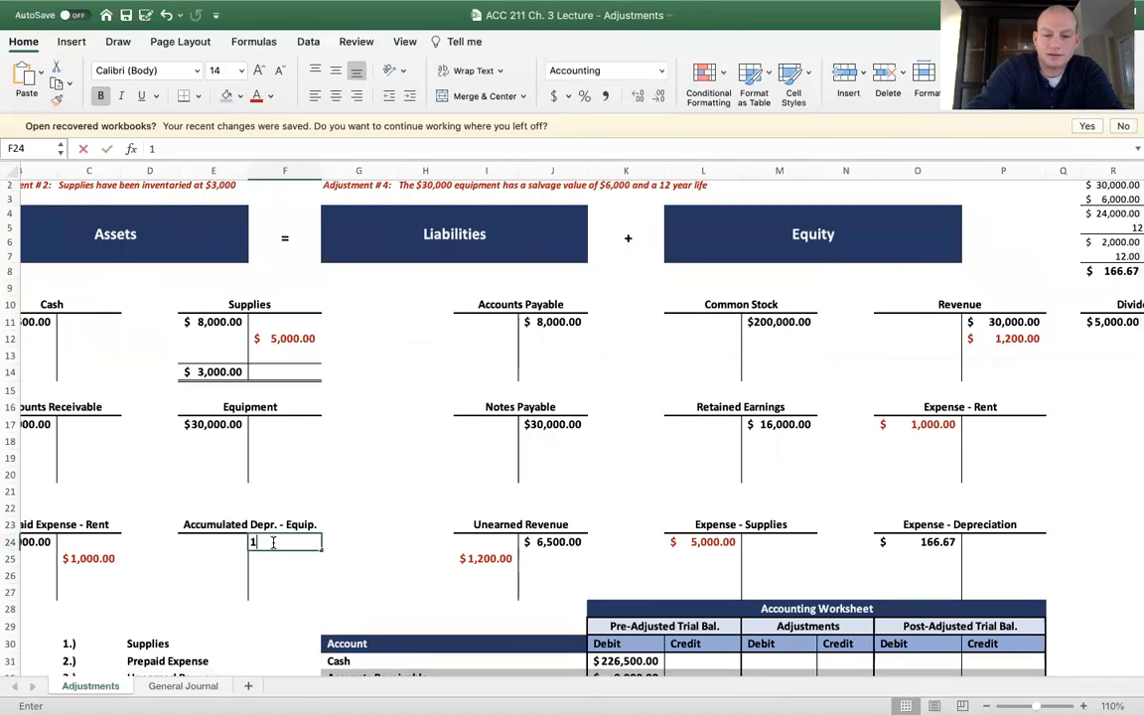
type("66.67")
key("Return")
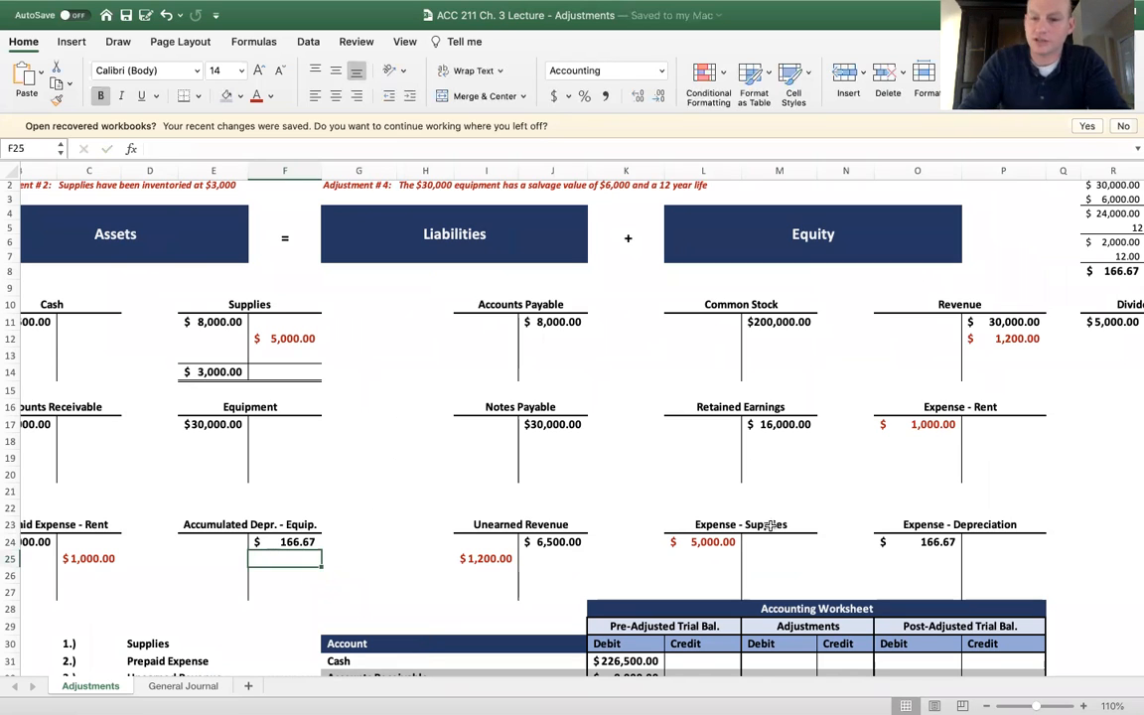
left_click(899, 526)
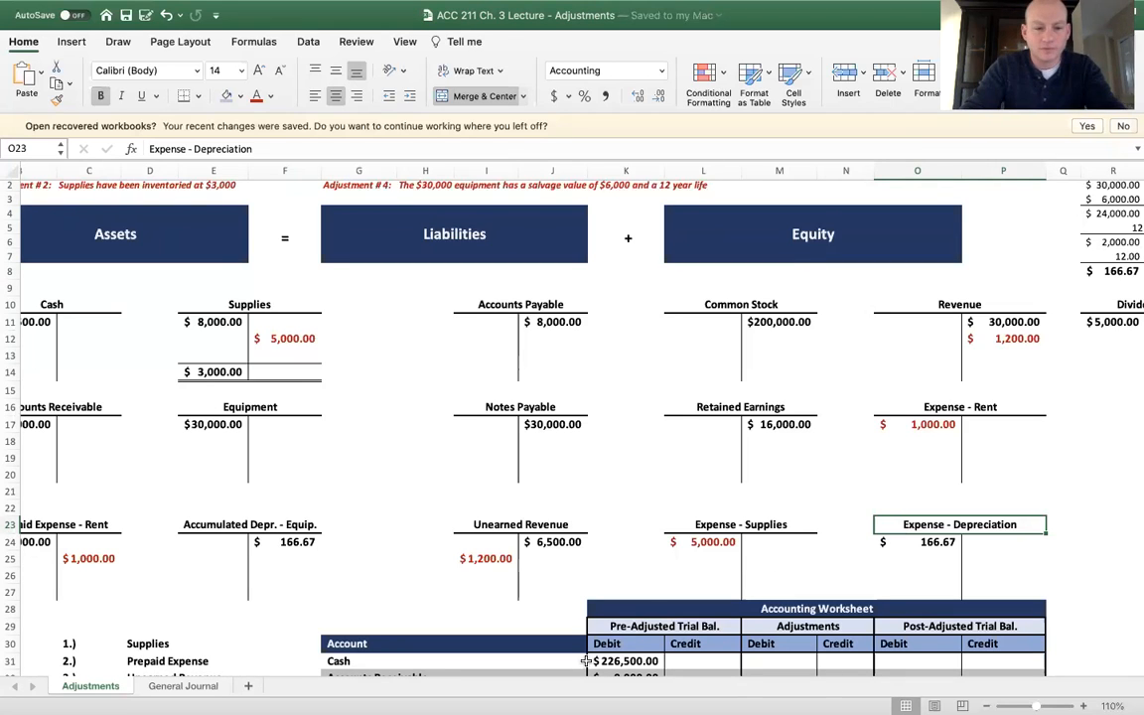
In row 14 of the General Journal sheet, enter the date 2/28 and the account Depreciation Expense
left_click(188, 687)
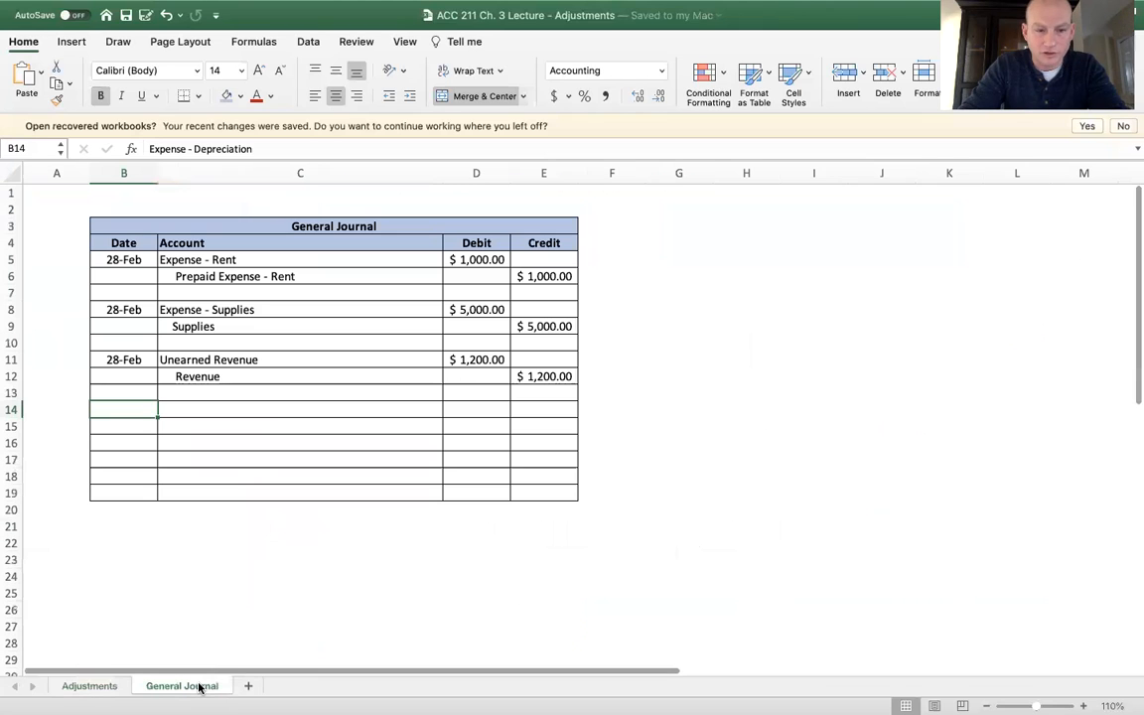
type("2/28")
key("Tab")
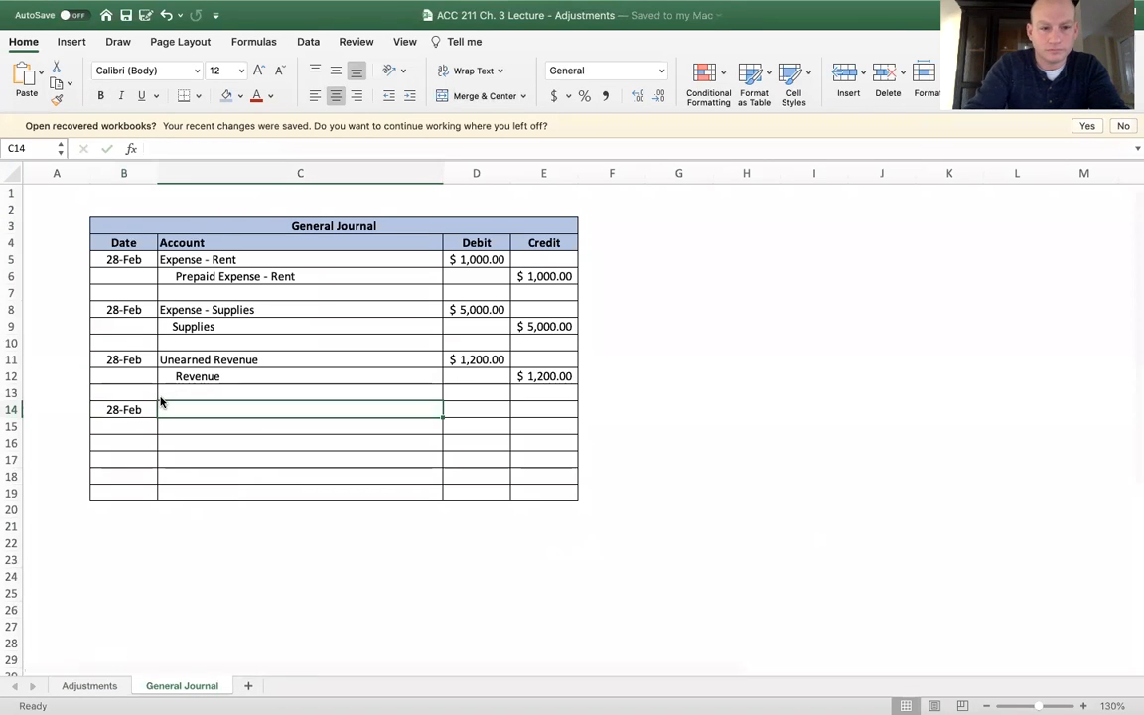
type("Depreciation Expense")
key("Return")
Enter the indented account name Accumulated Depreciation in C15 of the General Journal sheet
key("Tab")
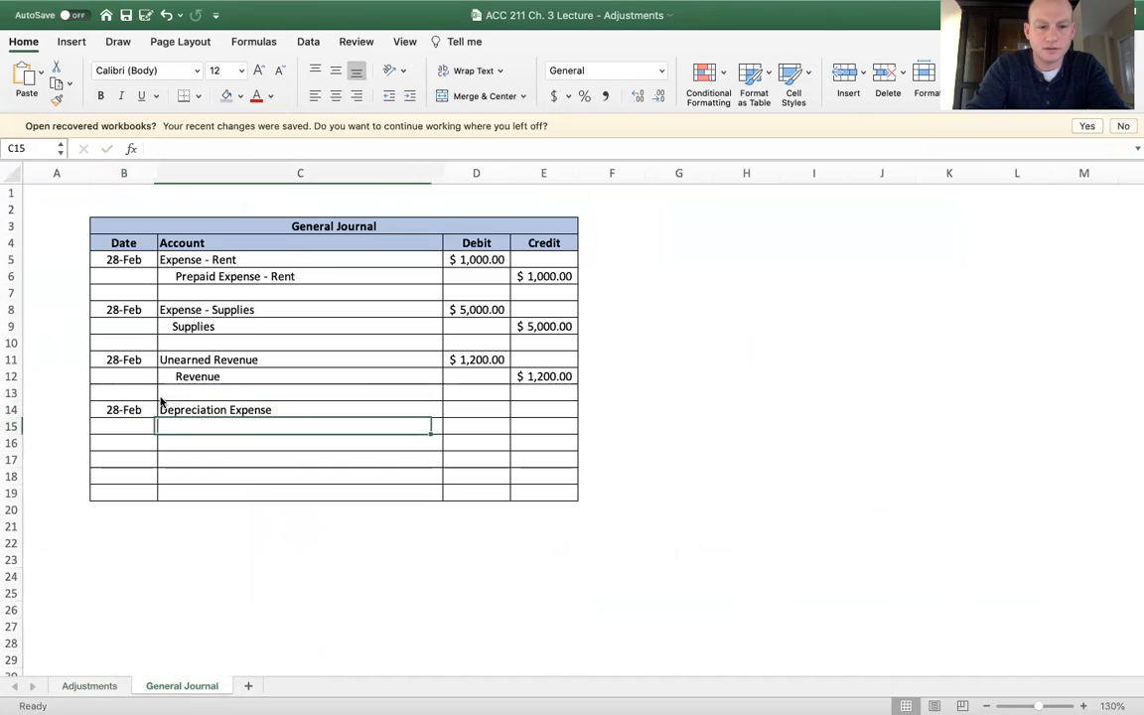
type("A")
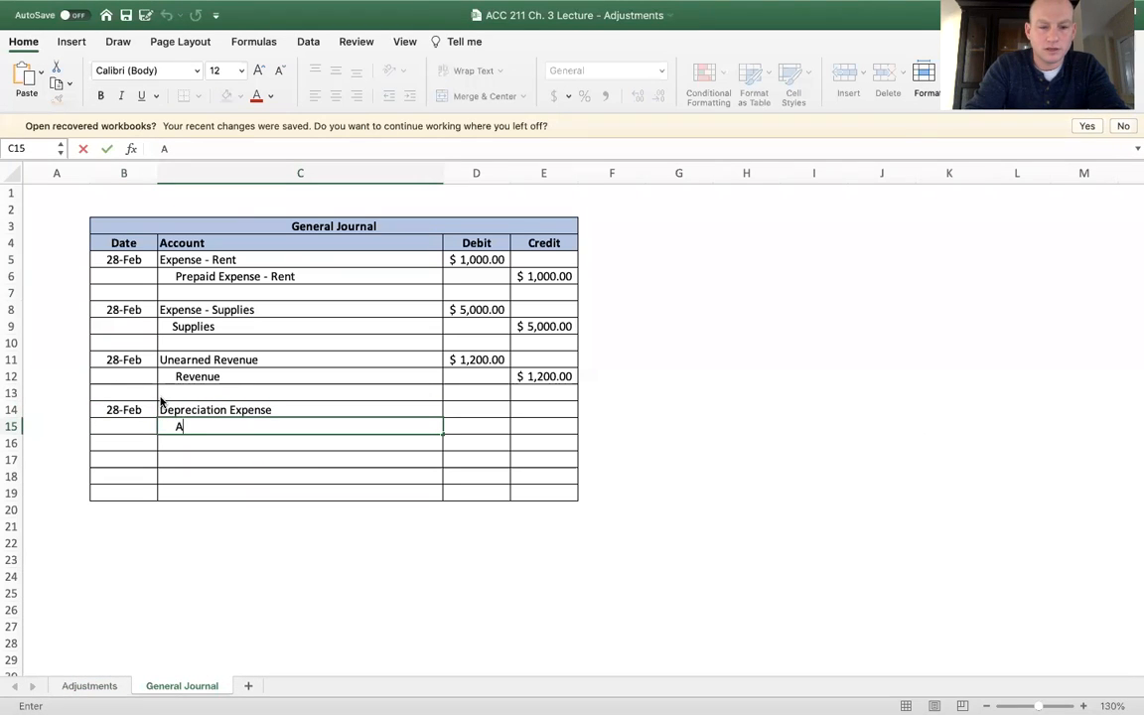
type("ccumulated Depreciation")
key("Tab")
Enter a 166.67 debit in D14 for Depreciation Expense and a 166.67 credit in E15 for Accumulated Depreciation
key("Up")
type("166.67")
key("Tab")
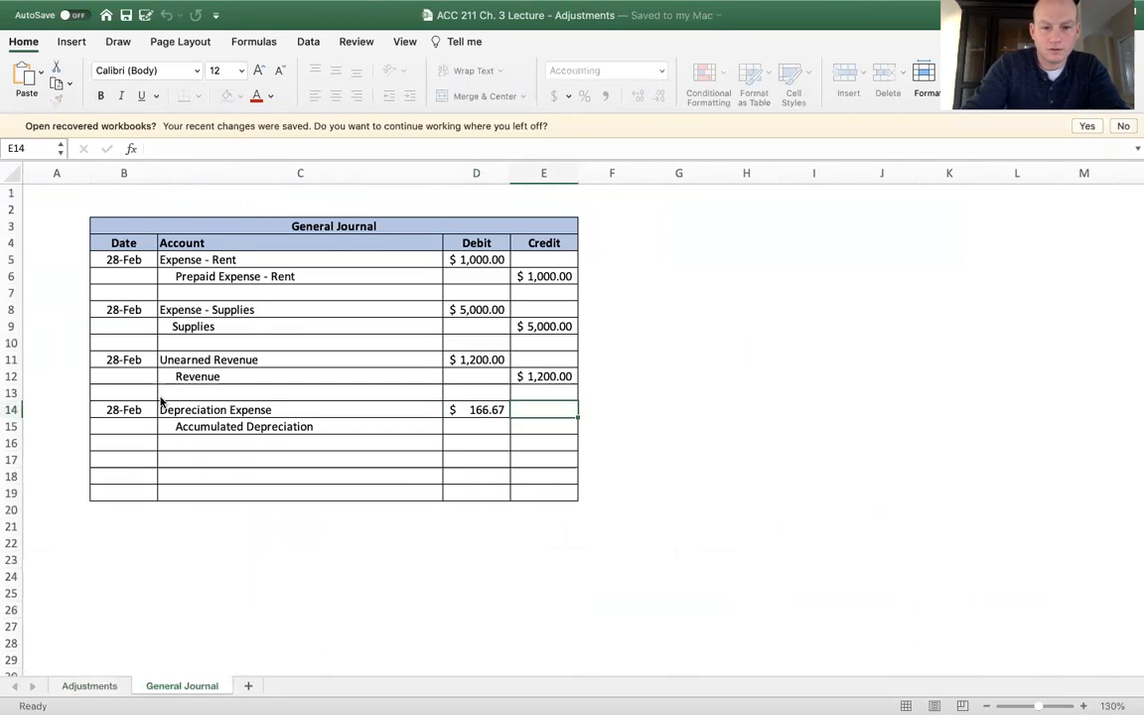
key("Down")
type("166.67")
key("Return")
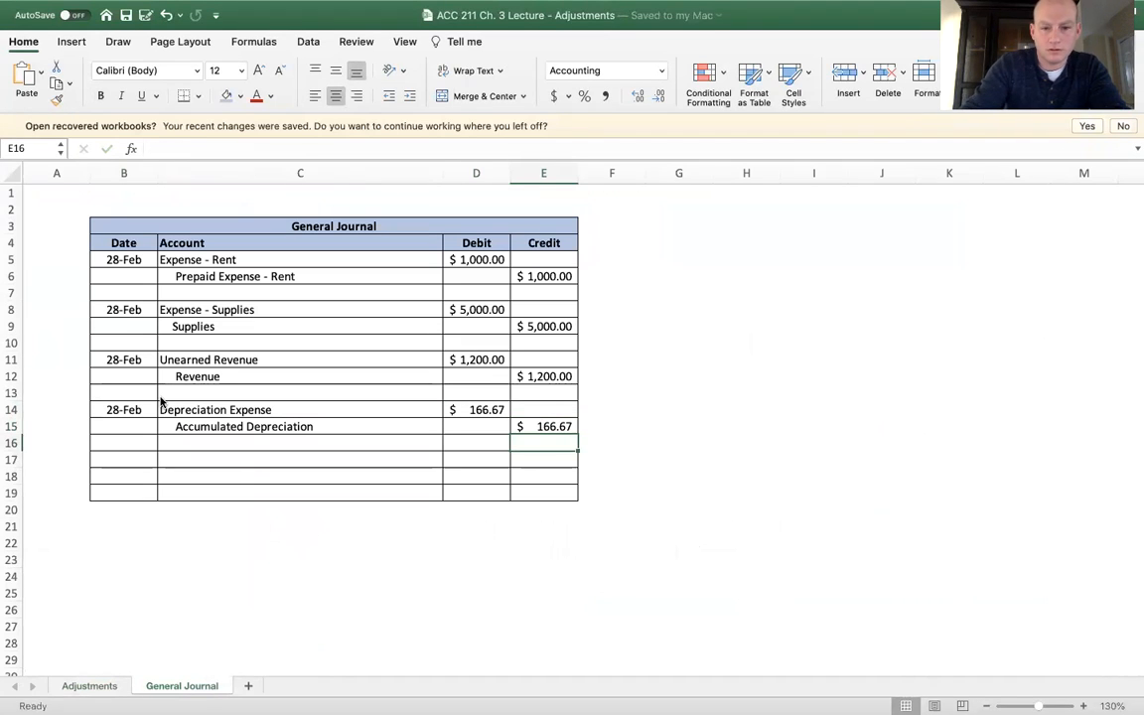
On the Adjustments sheet, make the 166.67 entries in F24 and O24 of the depreciation T-accounts red
left_click(87, 685)
left_click(339, 533)
left_click(327, 545)
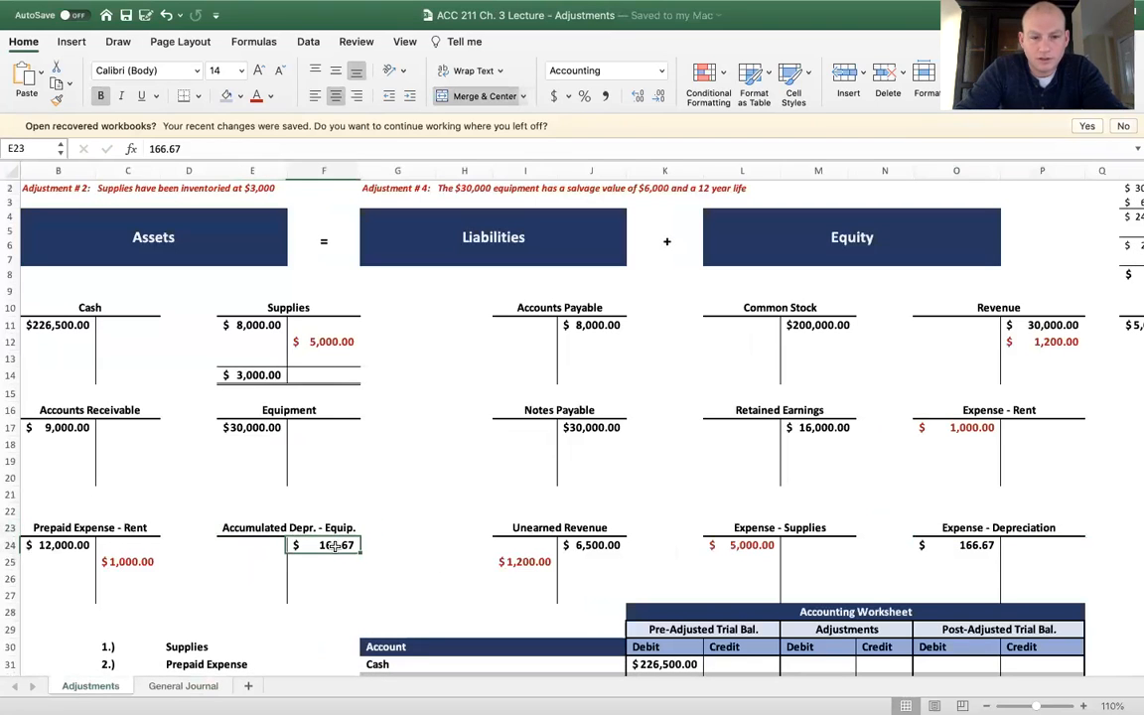
left_click(987, 545, "super")
left_click(256, 97)
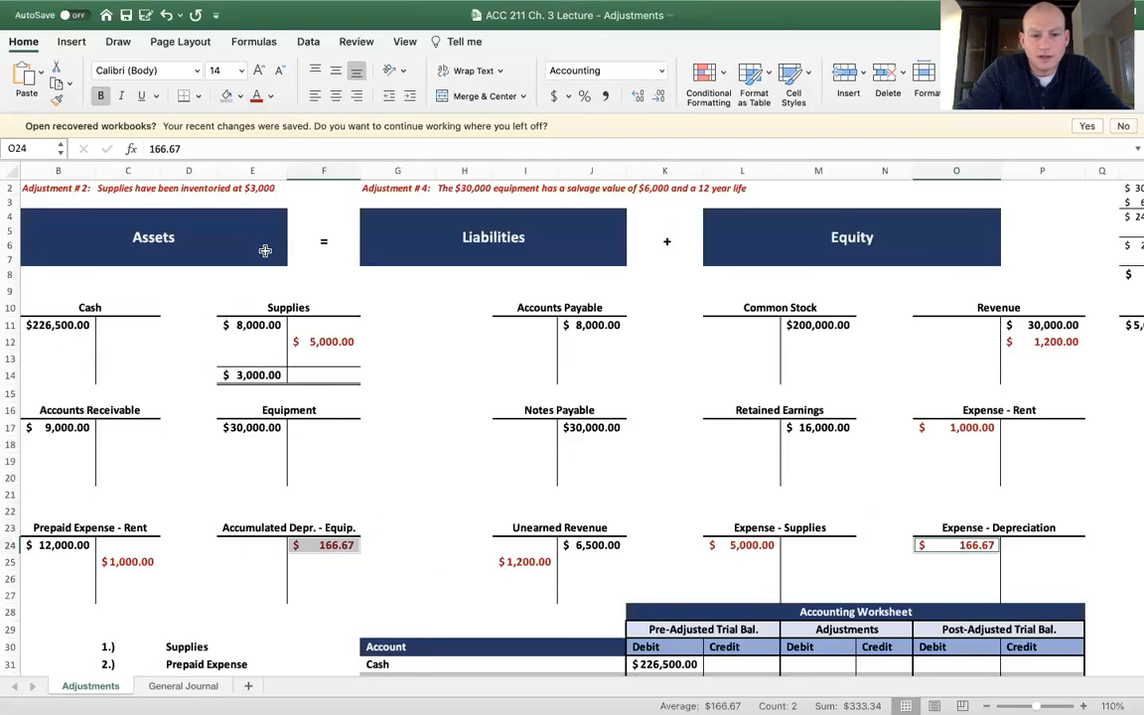
left_click(265, 248)
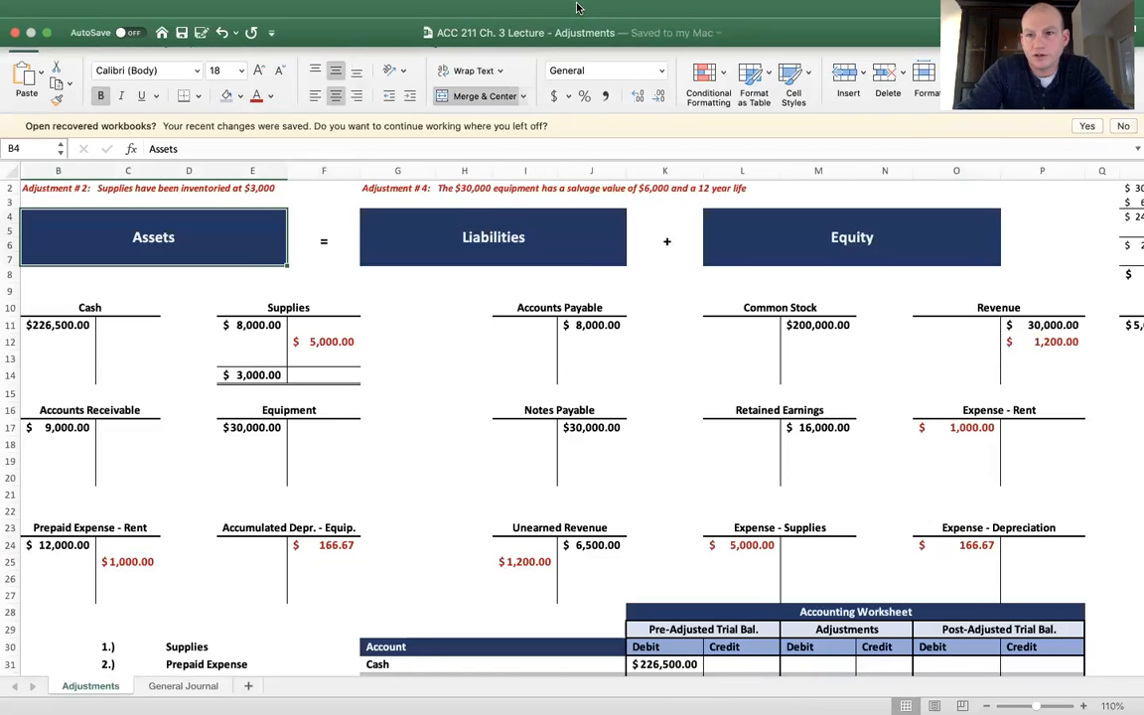
Enter a 5000 credit for Supplies in N34, under Adjustments in the Accounting Worksheet
scroll(596, 523, "down", 5)
scroll(575, 523, "down", 2)
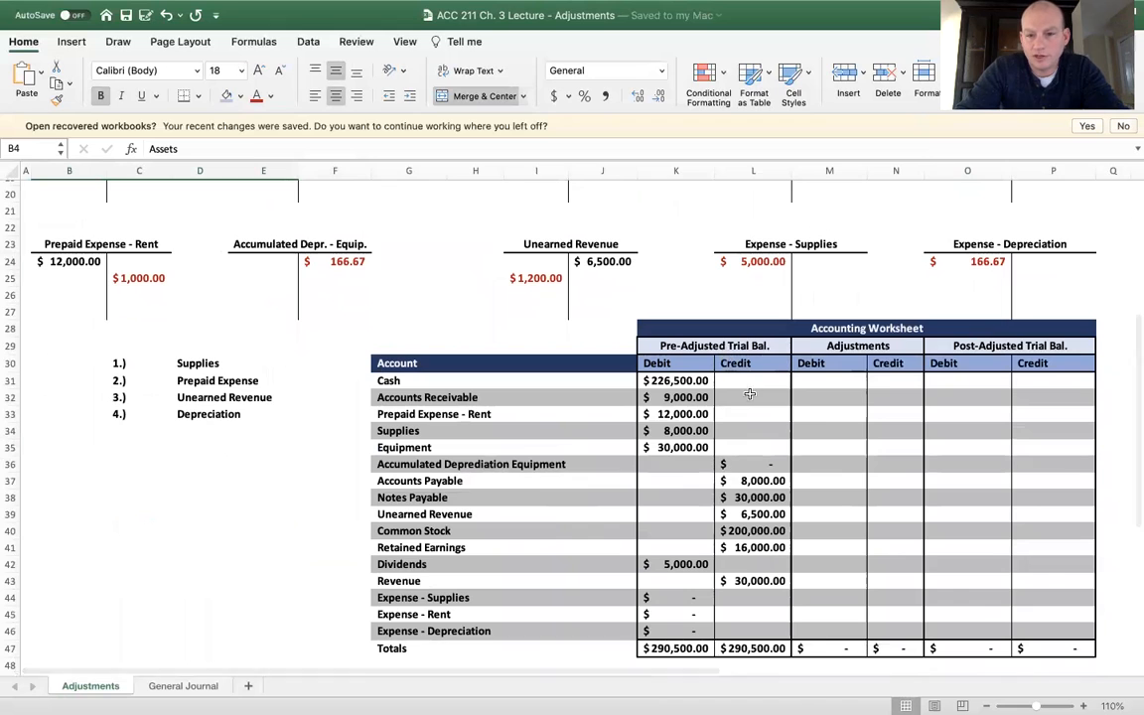
scroll(803, 408, "up", 2)
scroll(803, 408, "up", 1)
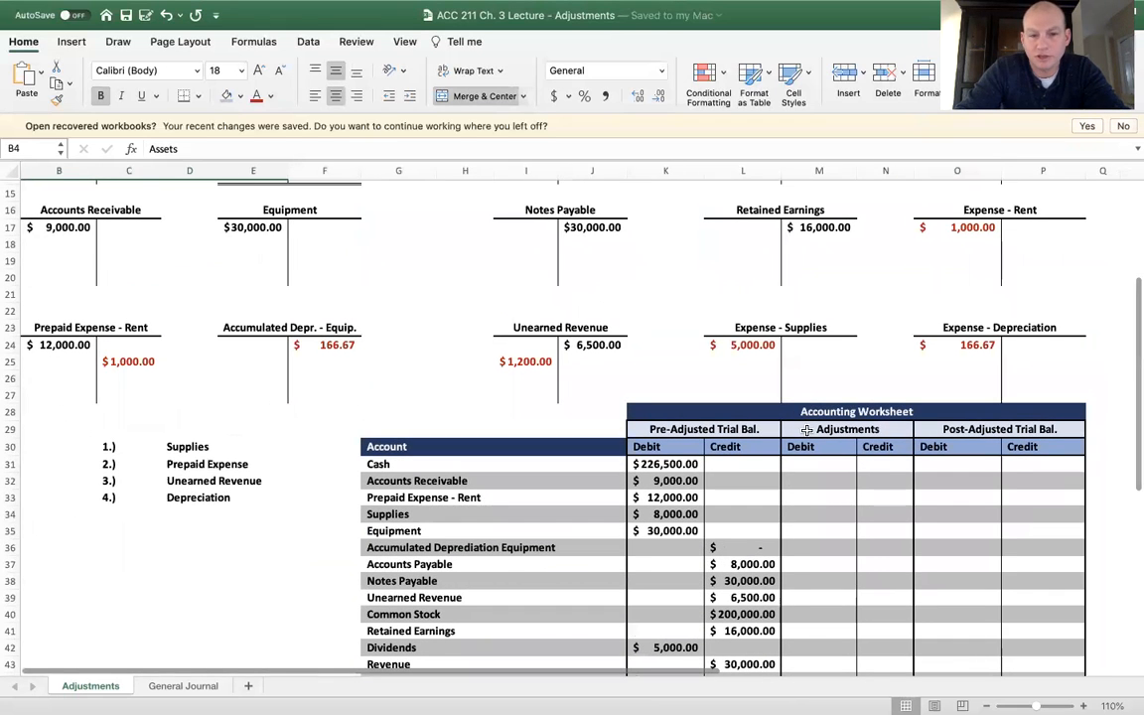
scroll(806, 429, "up", 3)
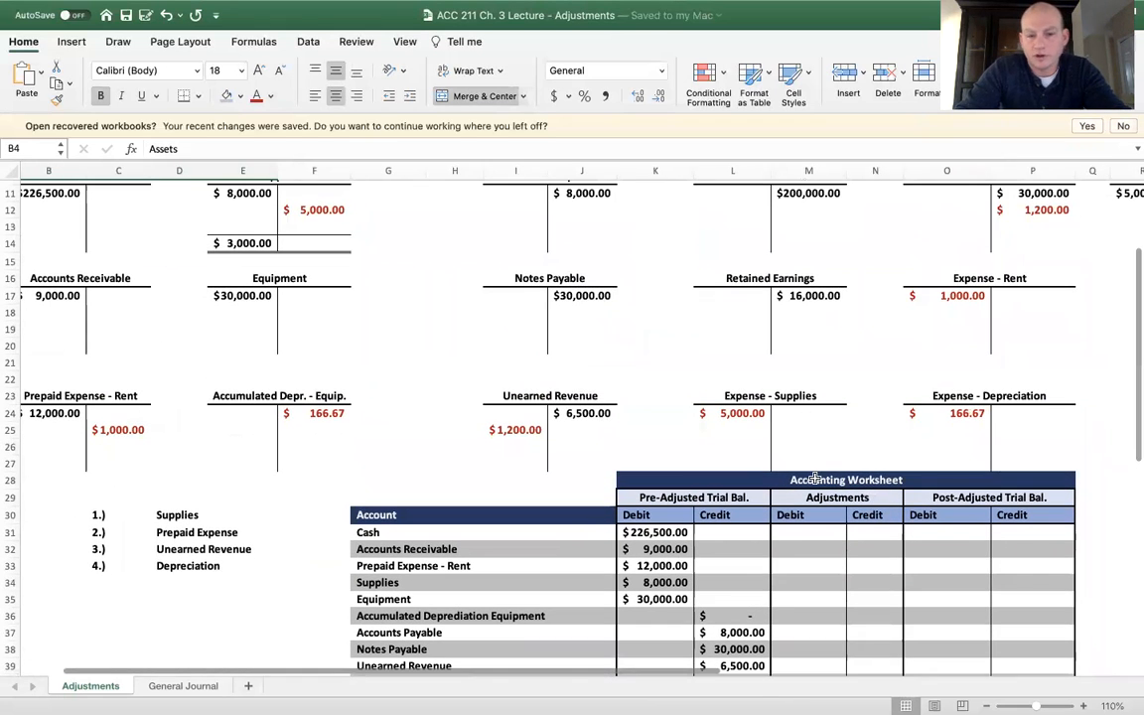
scroll(465, 371, "up", 1)
scroll(465, 371, "down", 1)
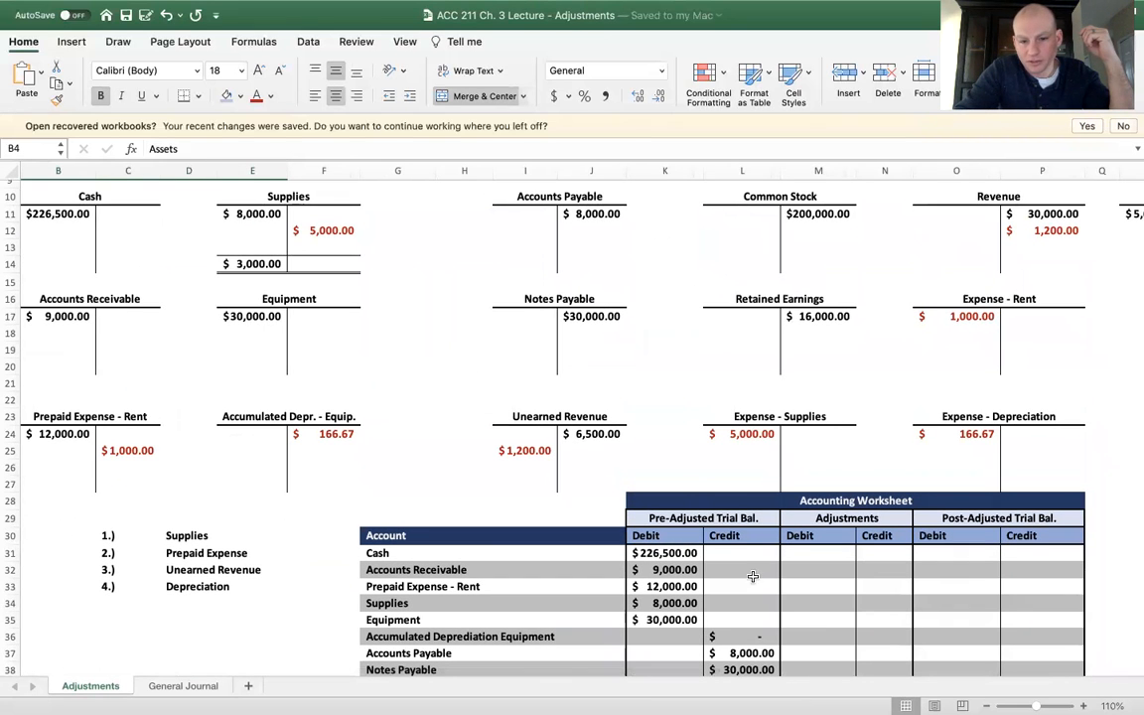
left_click(876, 602)
type("50")
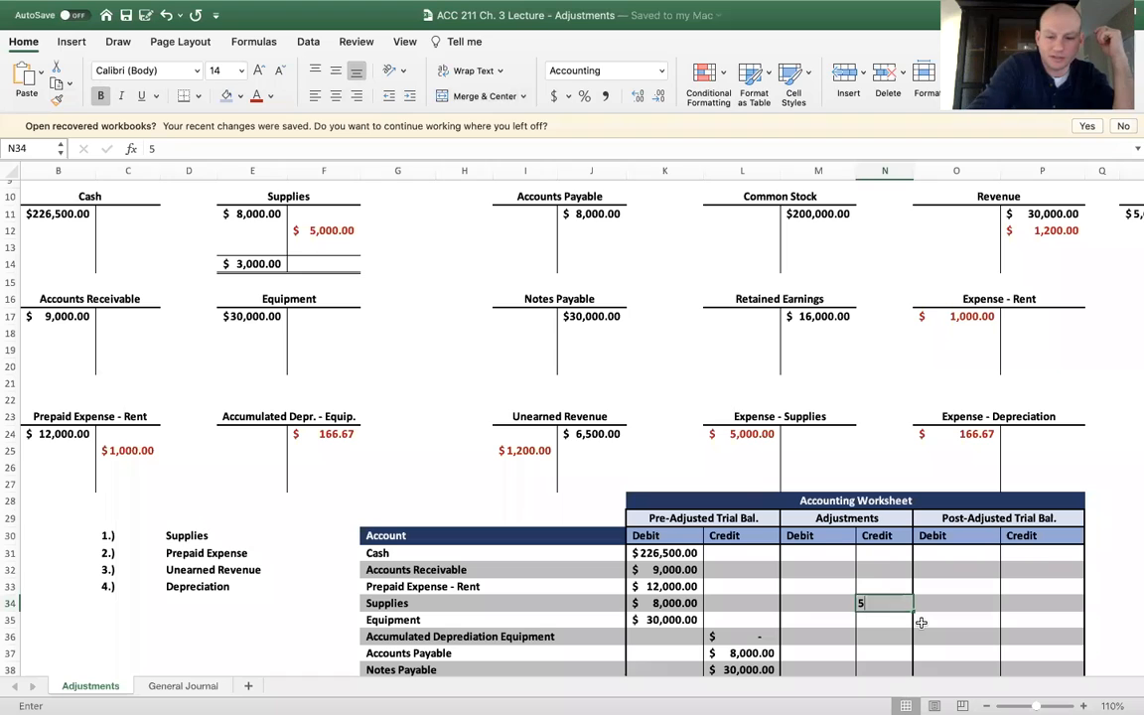
key("Return")
Color the Supplies adjustment credit in N34 red
left_click(839, 553)
left_click(887, 607)
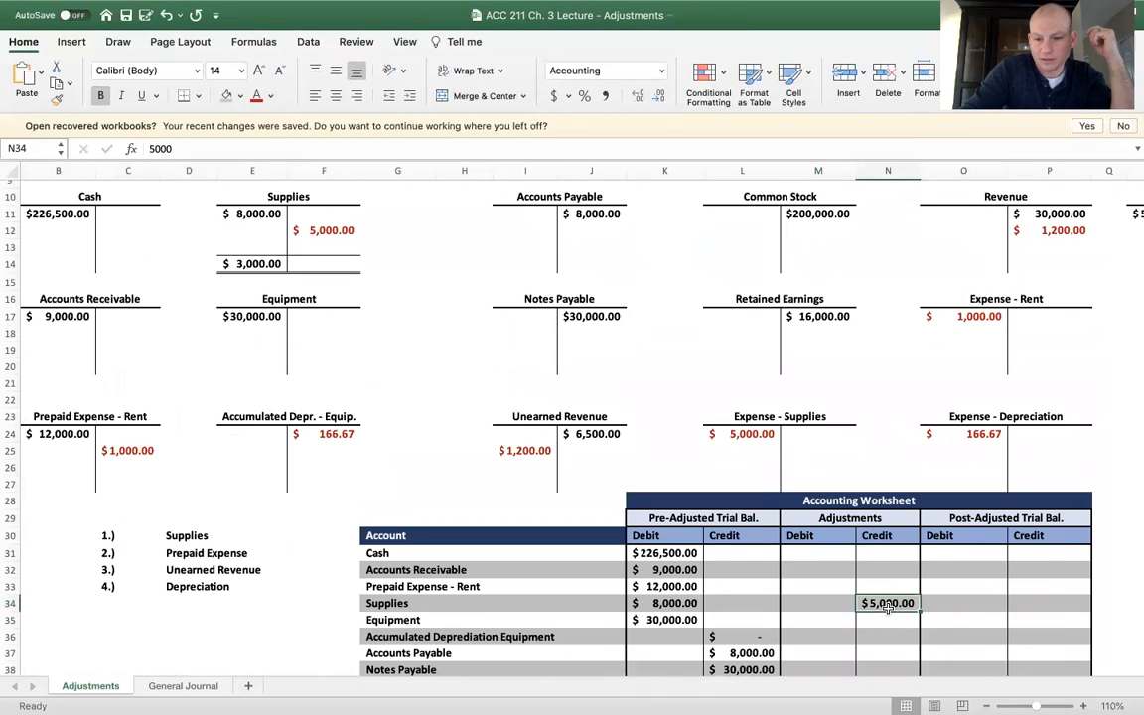
left_click(255, 94)
left_click(464, 349)
Enter a 5000 adjustment debit for Expense - Supplies in M44 and color it red
scroll(753, 570, "down", 3)
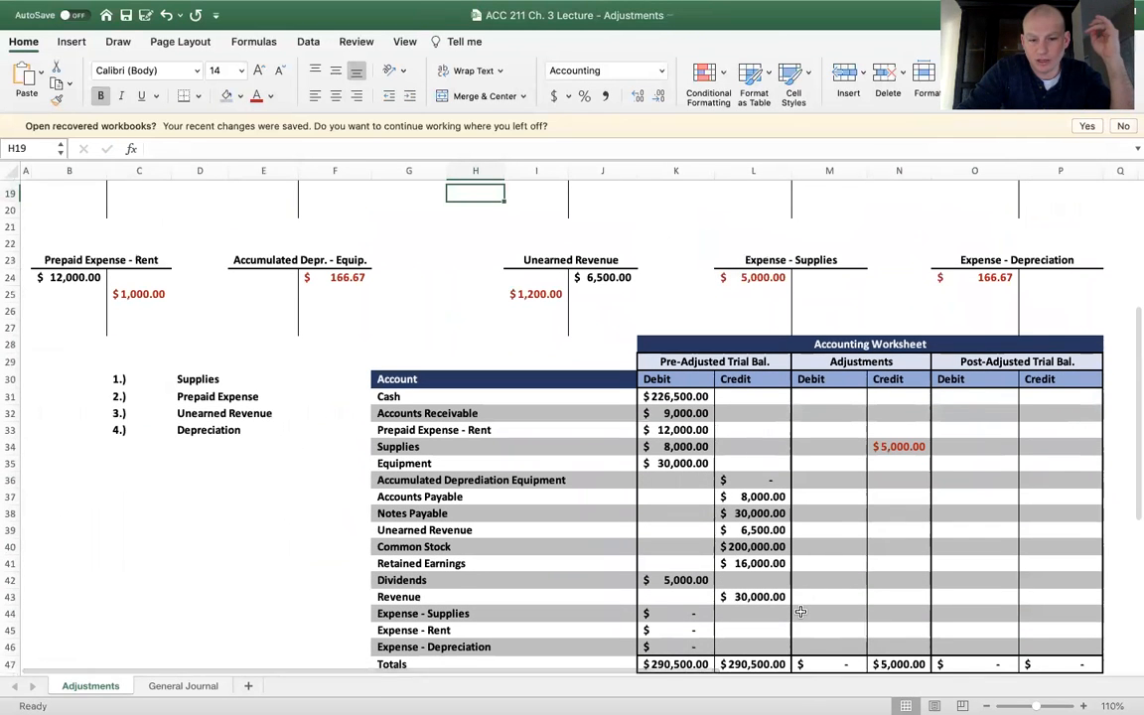
left_click(817, 612)
type("5000")
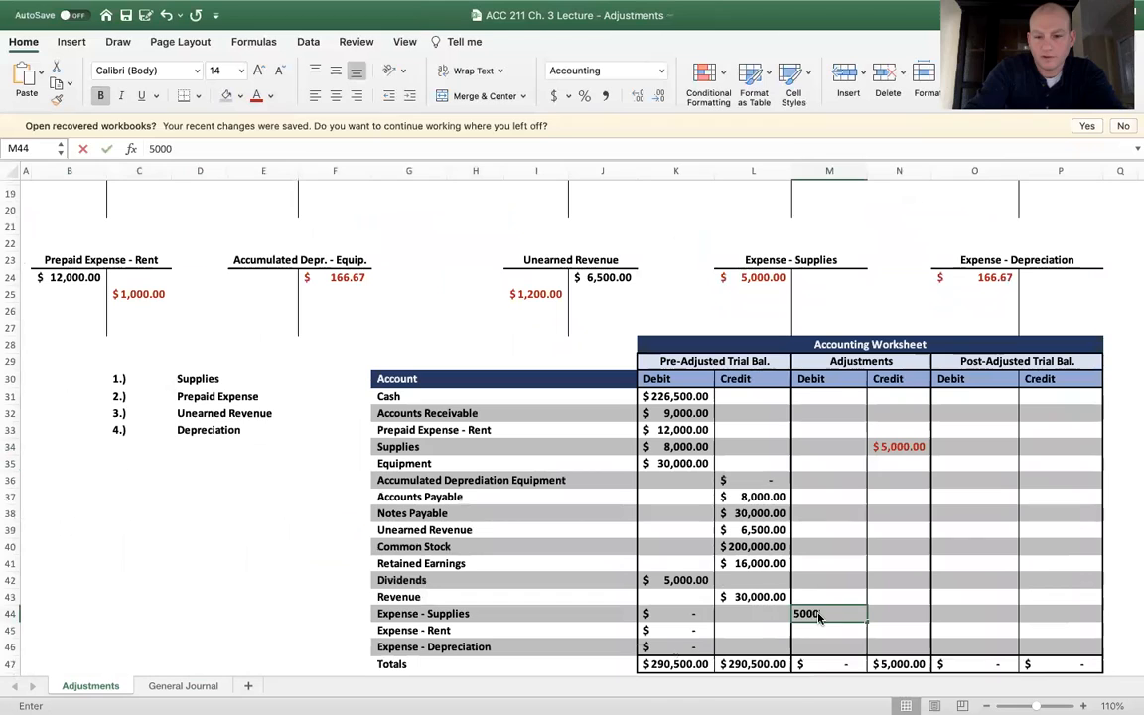
key("Return")
left_click(256, 95)
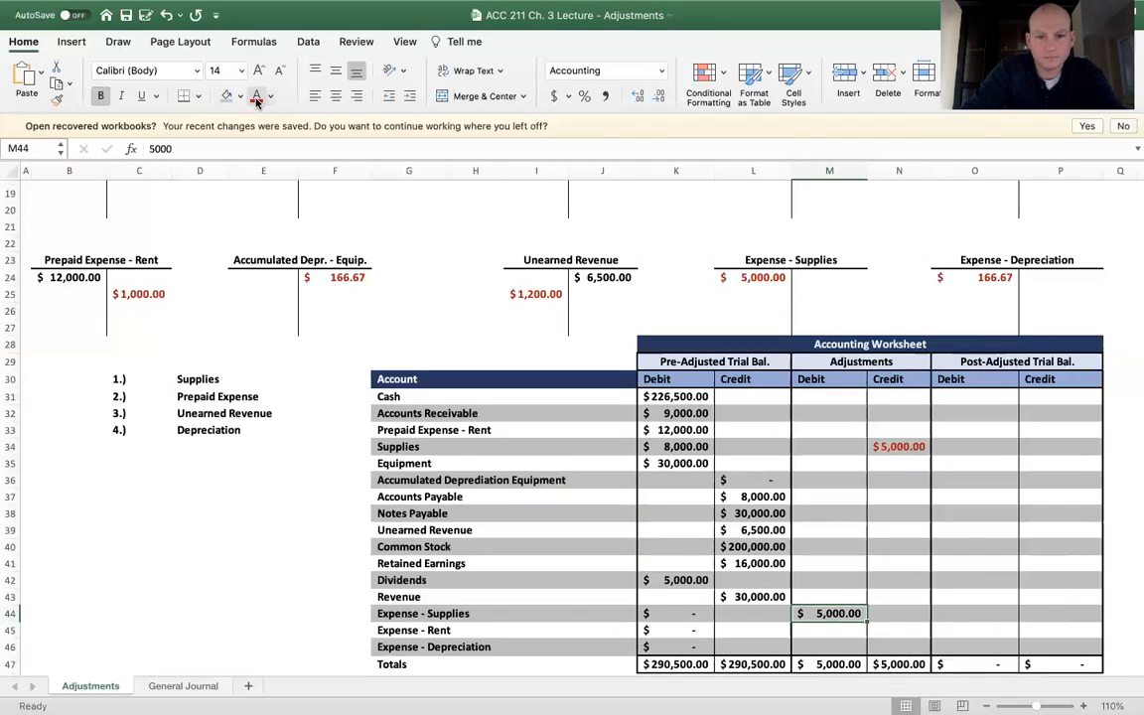
left_click(753, 378)
Set the font color of the whole Adjustments range M31:N46 to red
left_click_drag(809, 396, 886, 649)
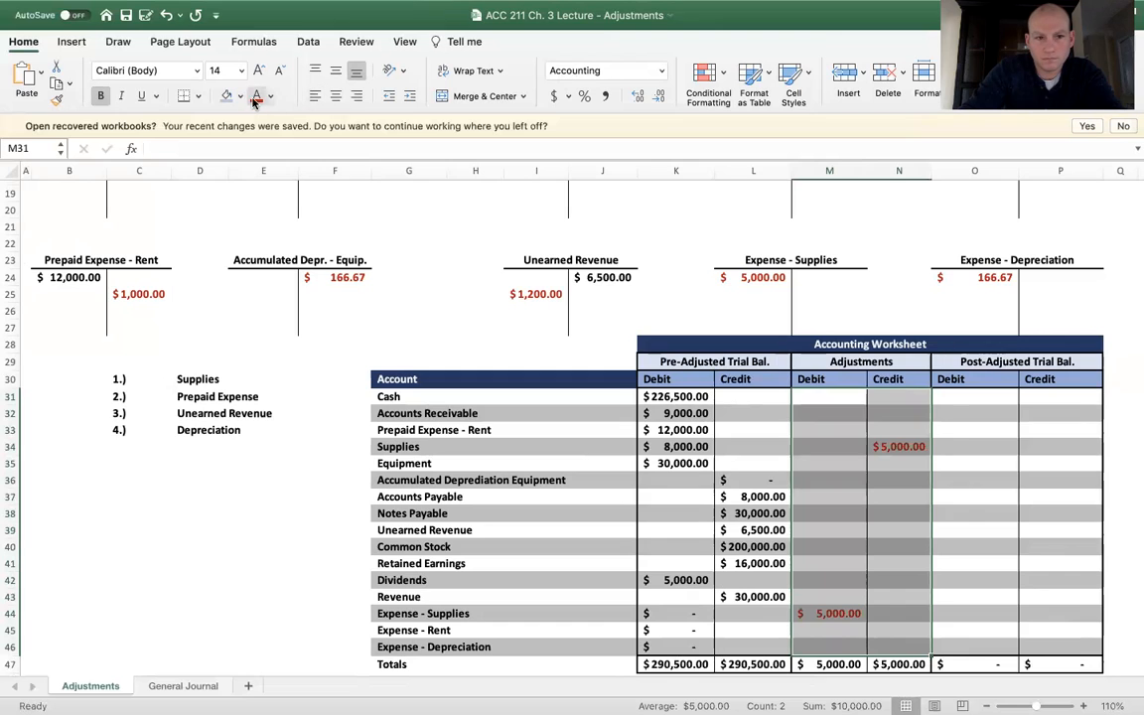
left_click(408, 378)
left_click(821, 396)
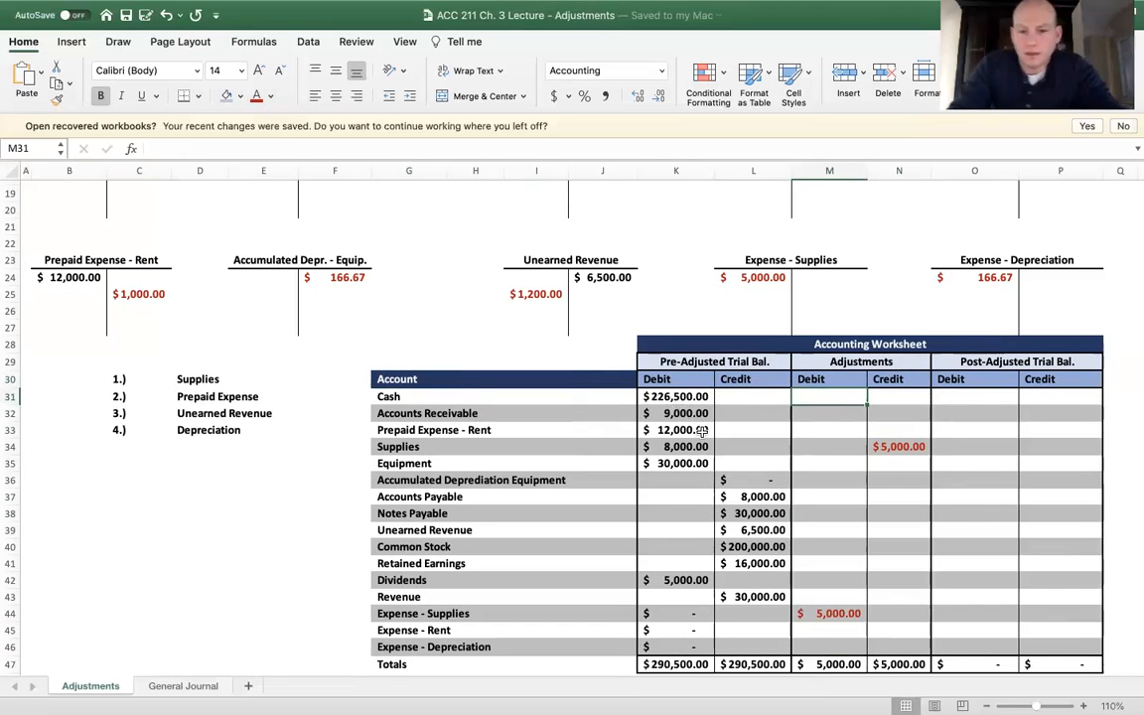
Enter a 1000 adjustment credit for Prepaid Expense - Rent in N33 of the Accounting Worksheet
scroll(734, 475, "up", 4)
scroll(735, 475, "up", 2)
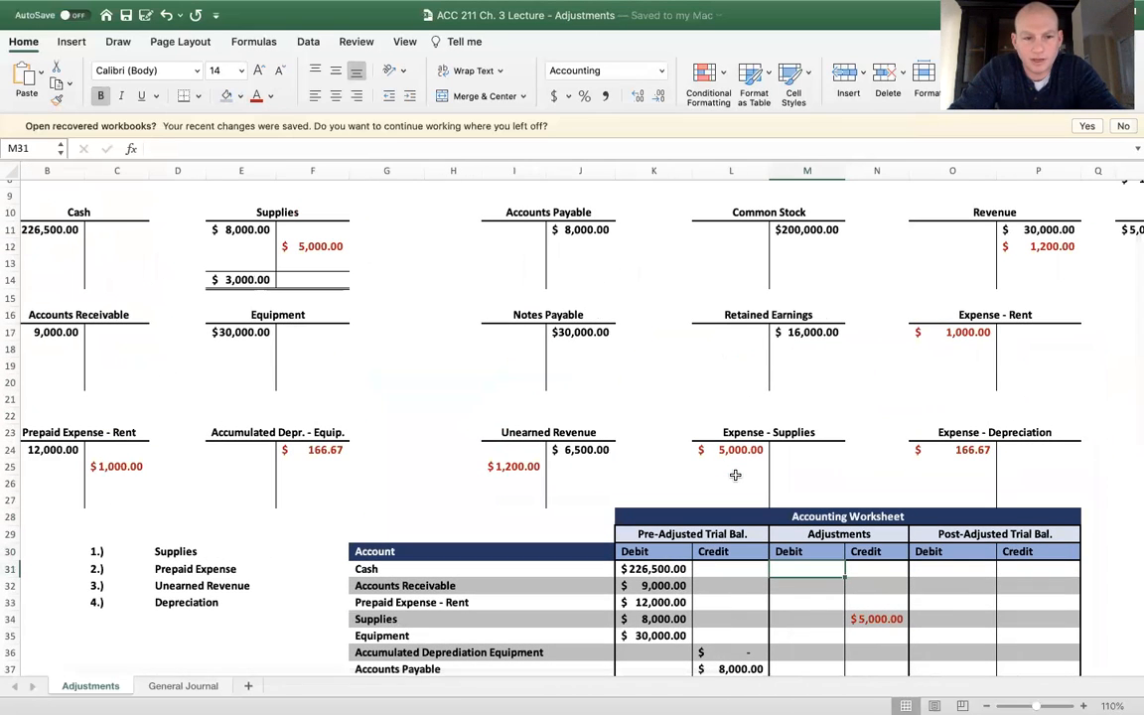
scroll(437, 357, "up", 1)
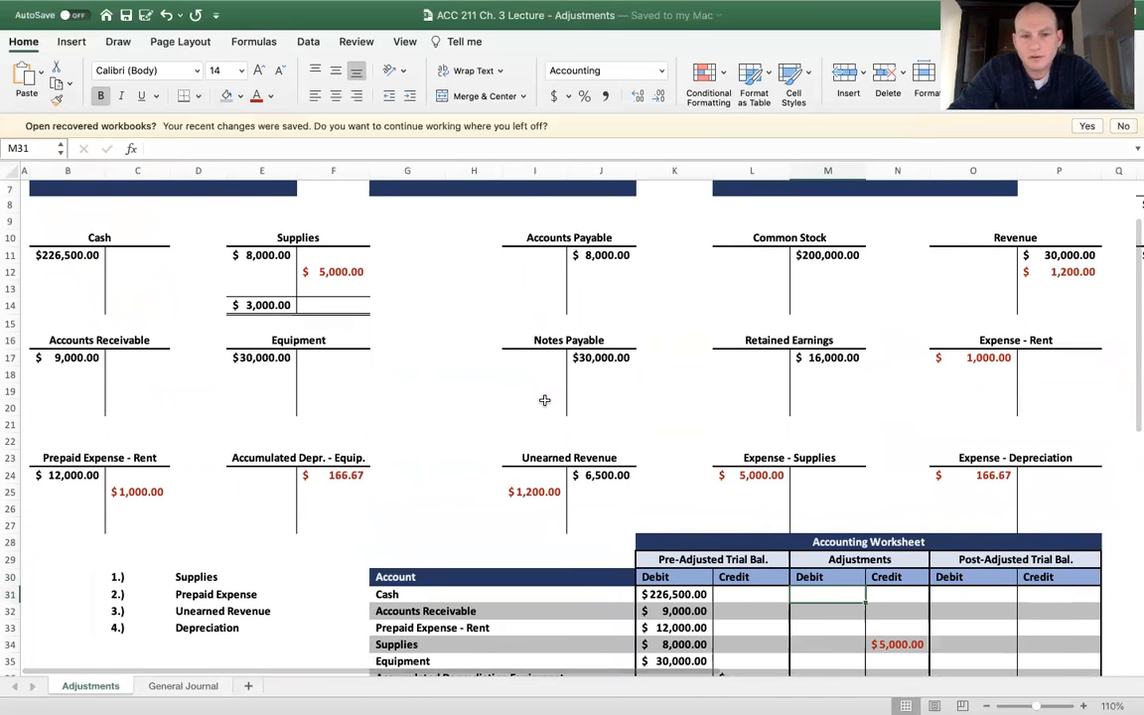
scroll(544, 399, "up", 3)
scroll(336, 388, "down", 7)
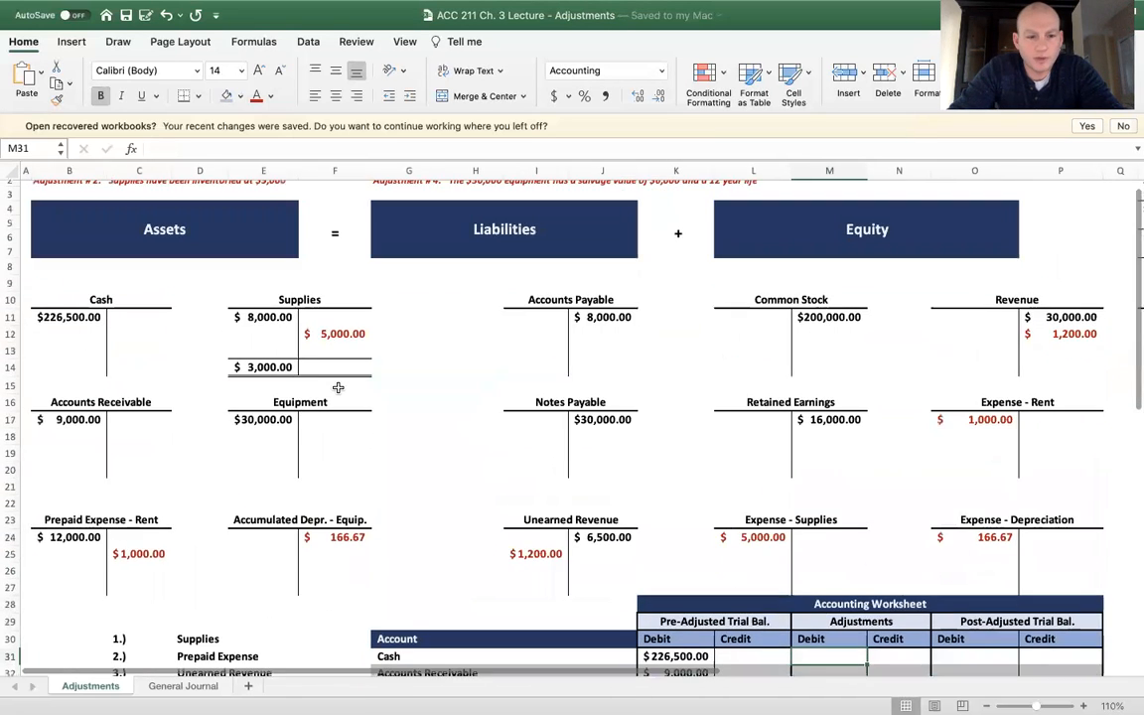
scroll(516, 463, "down", 1)
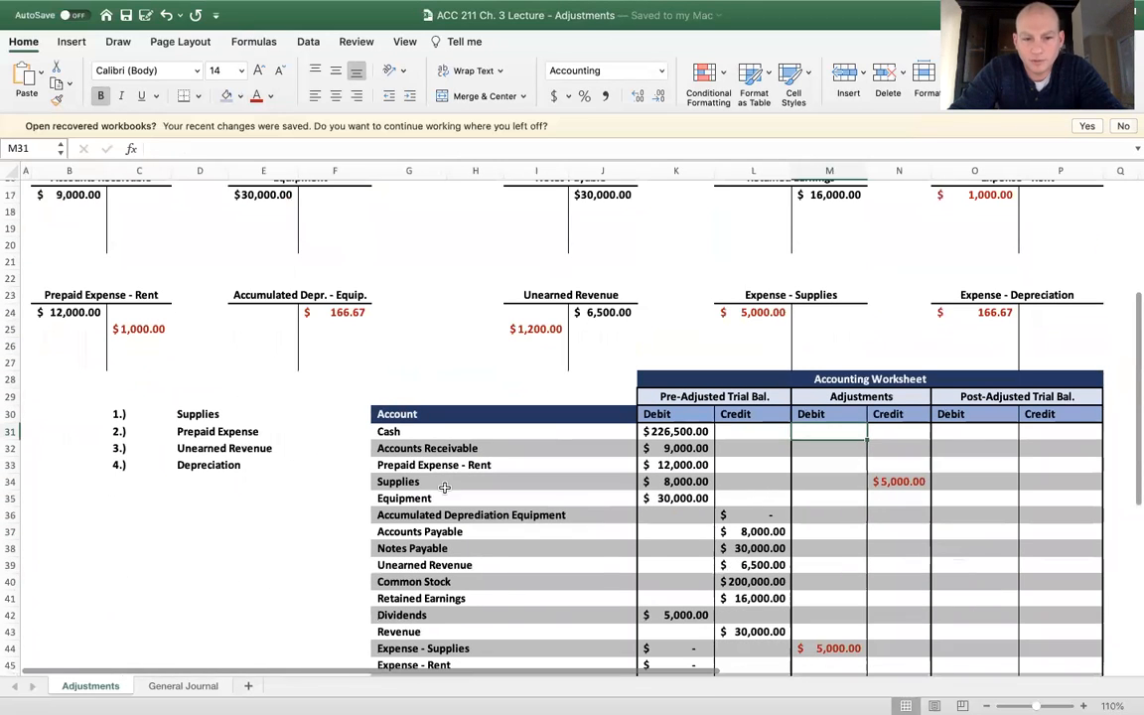
left_click(415, 462)
left_click(894, 464)
type("1000")
key("Return")
key("Down")
key("Down")
key("Down")
key("Down")
key("Down")
key("Down")
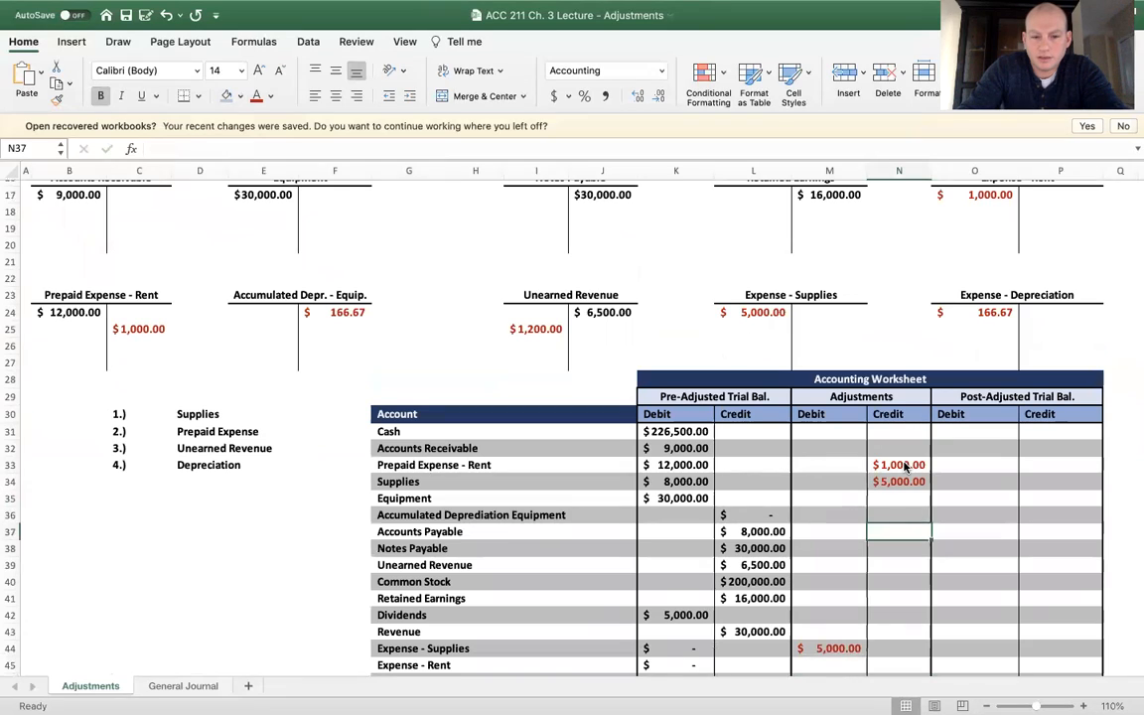
Enter a 1000 adjustment debit for Expense - Rent in M45 and save the workbook
scroll(898, 507, "down", 1)
left_click(827, 646)
type("1000")
key("Return")
left_click(829, 651)
type("1000")
key("Return")
key("super+s")
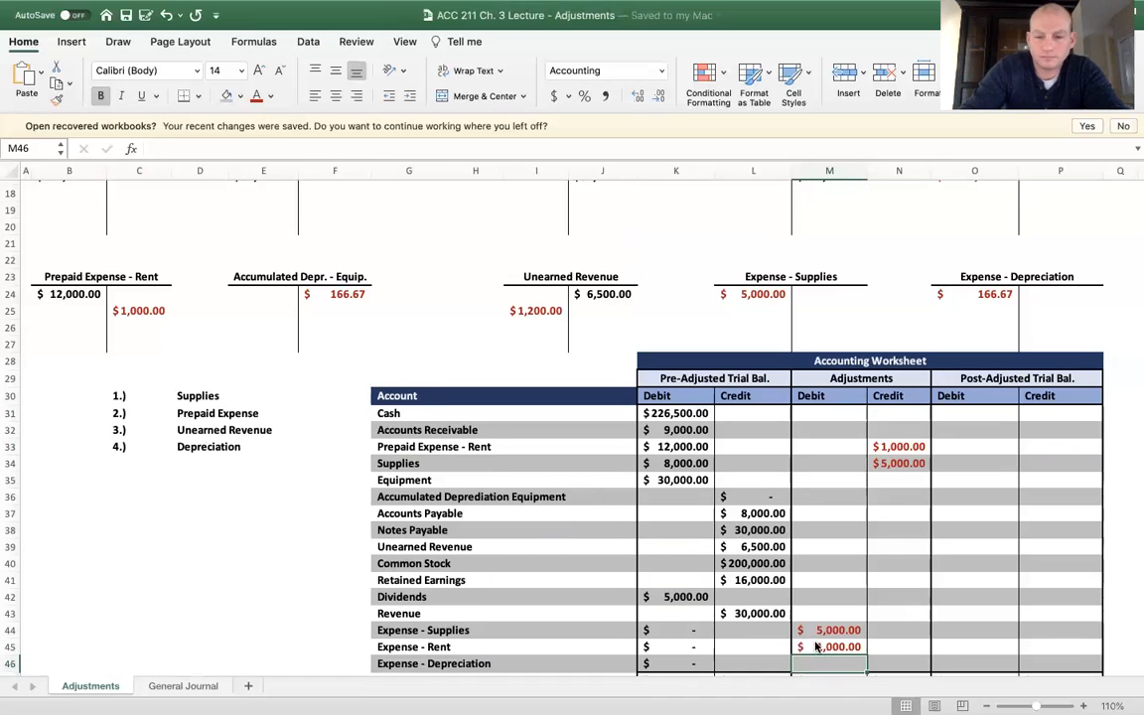
Enter a 166.67 adjustment credit in N36 for the equipment's accumulated depreciation
scroll(631, 504, "up", 1)
scroll(775, 530, "up", 3)
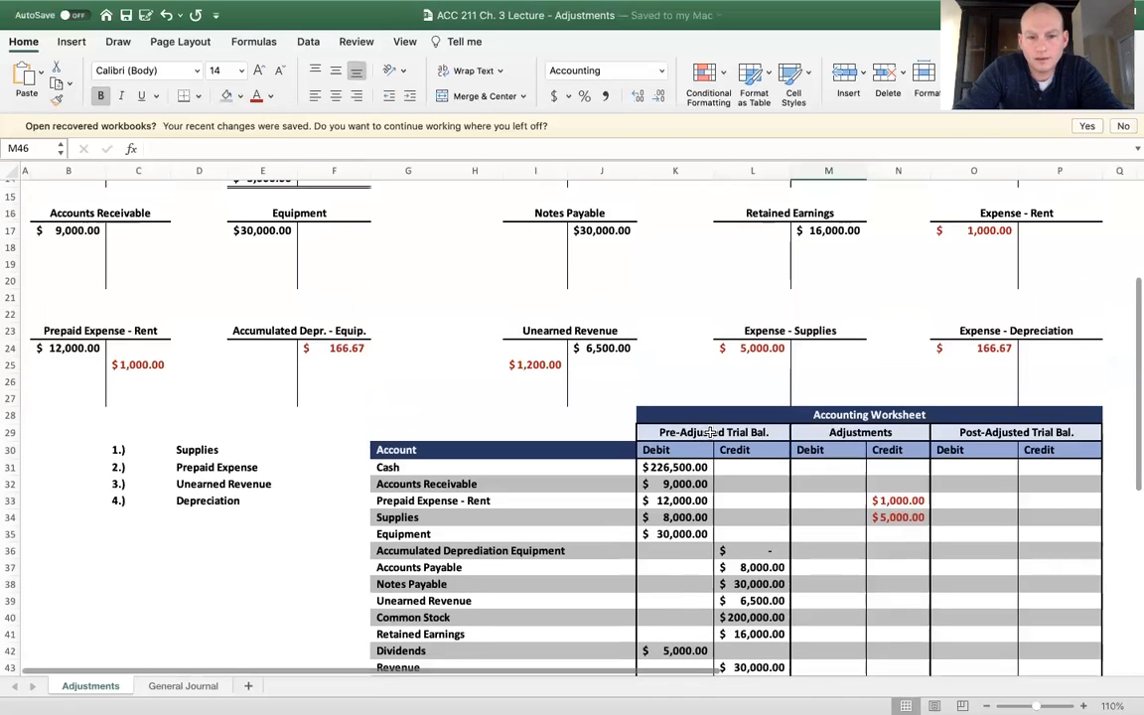
left_click(885, 556)
type("1")
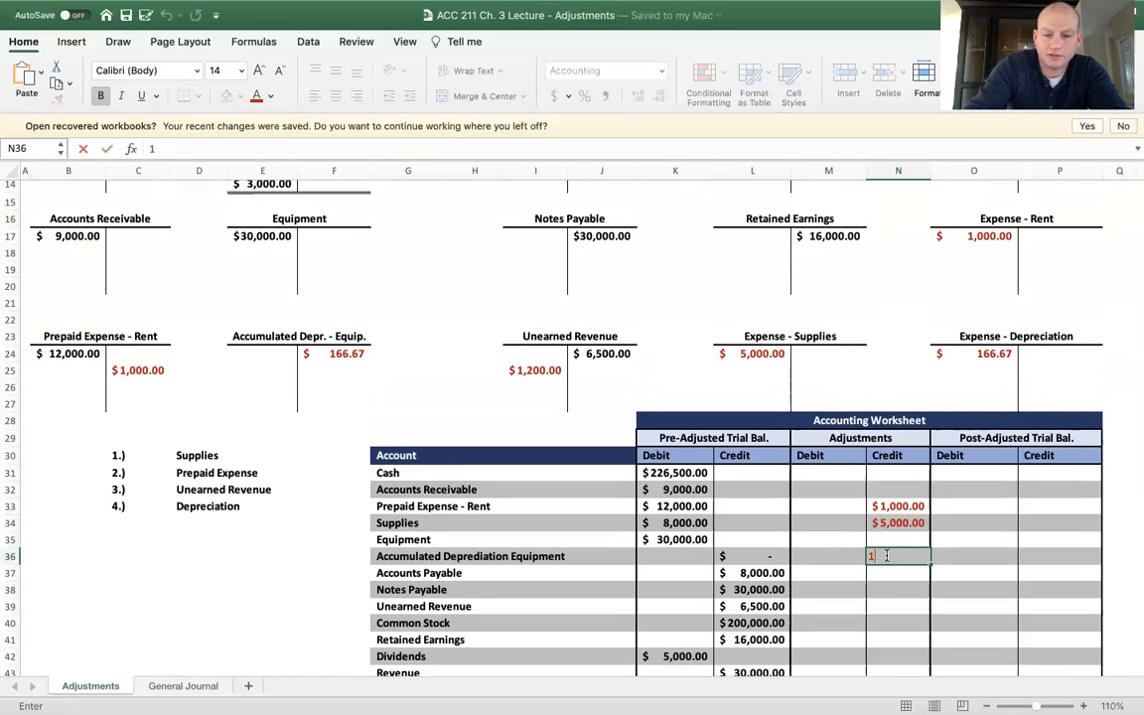
type("77.67")
key("Return")
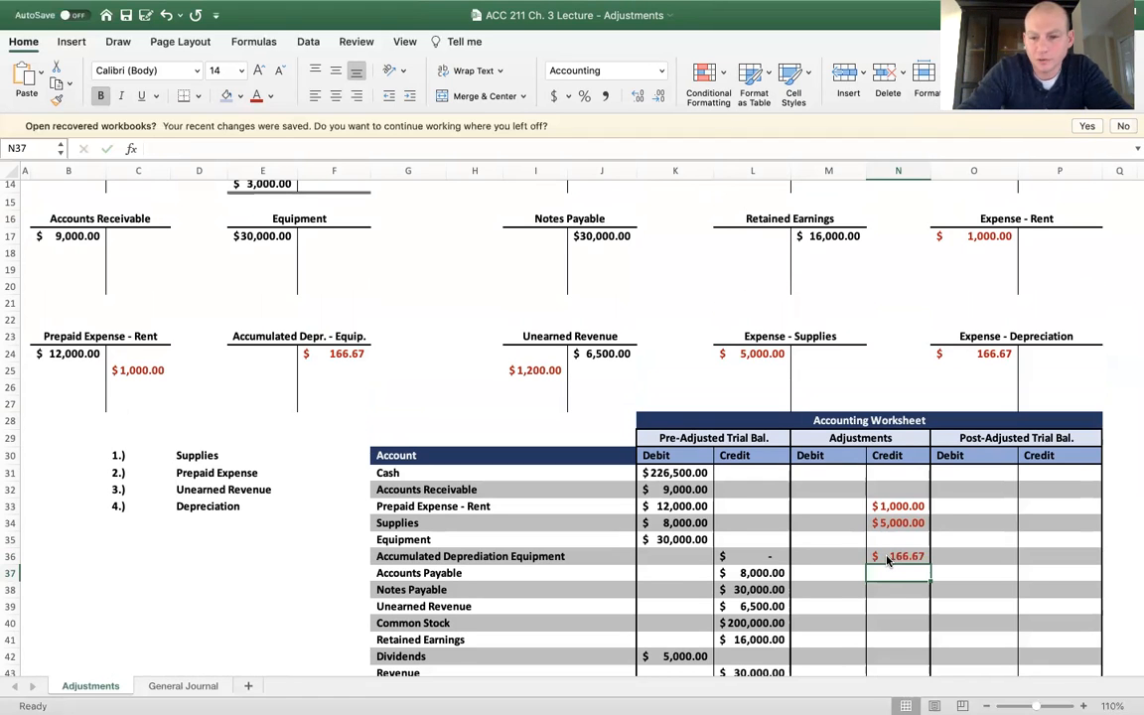
Enter a 166.67 adjustment debit for Expense - Depreciation in M46
scroll(873, 566, "down", 3)
left_click(832, 617)
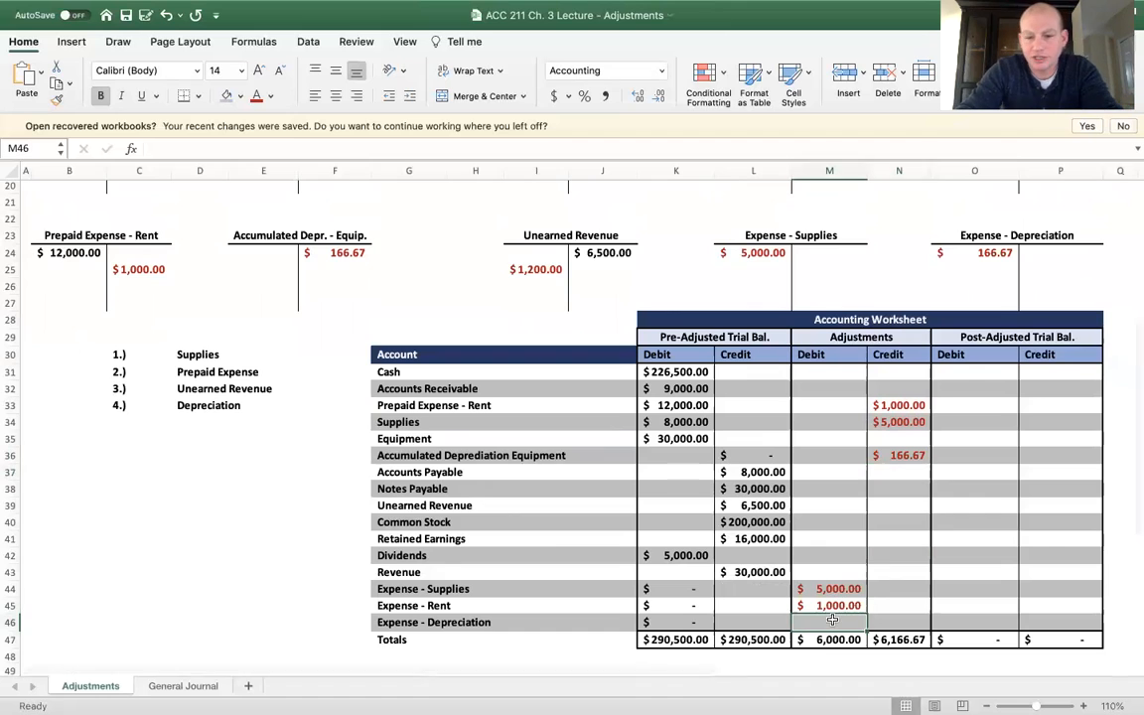
type("166.")
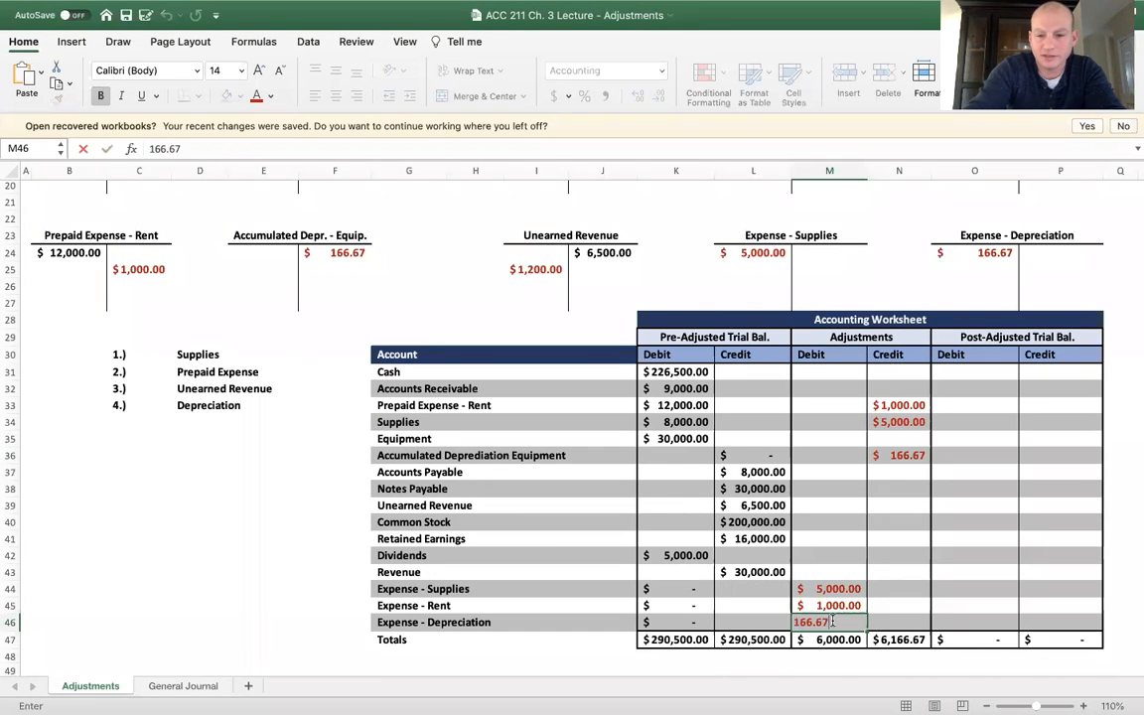
type("67")
key("Return")
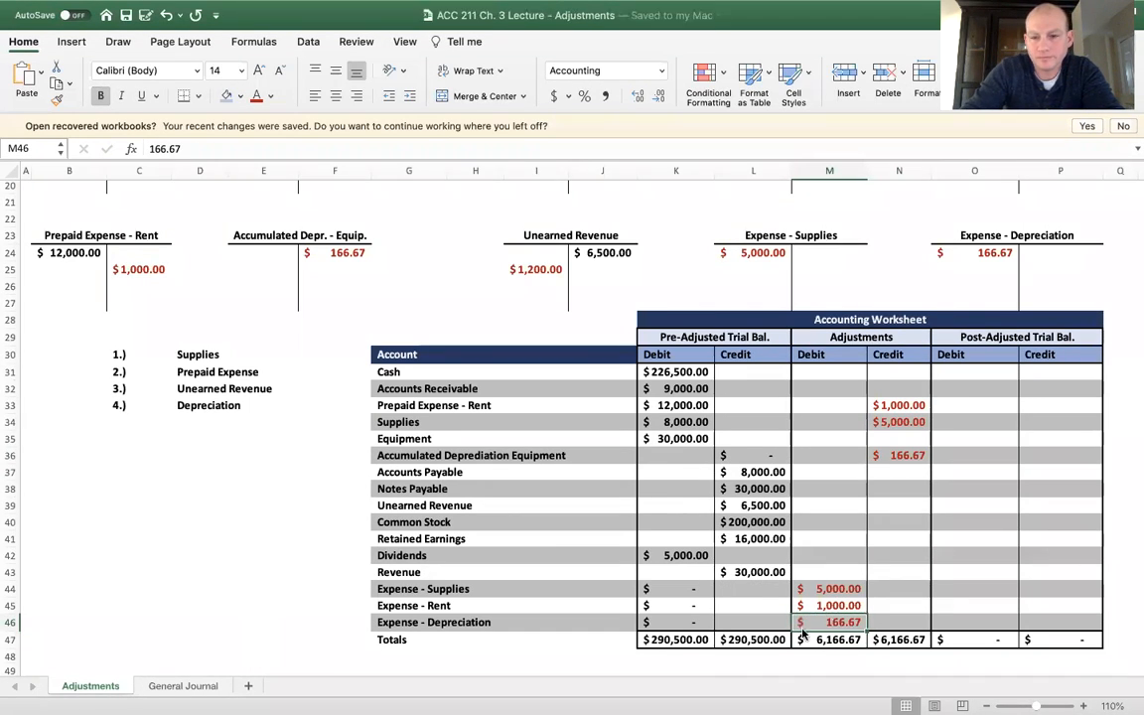
Enter a 1200 adjustment debit for Unearned Revenue in M39 of the Accounting Worksheet
scroll(793, 446, "up", 2)
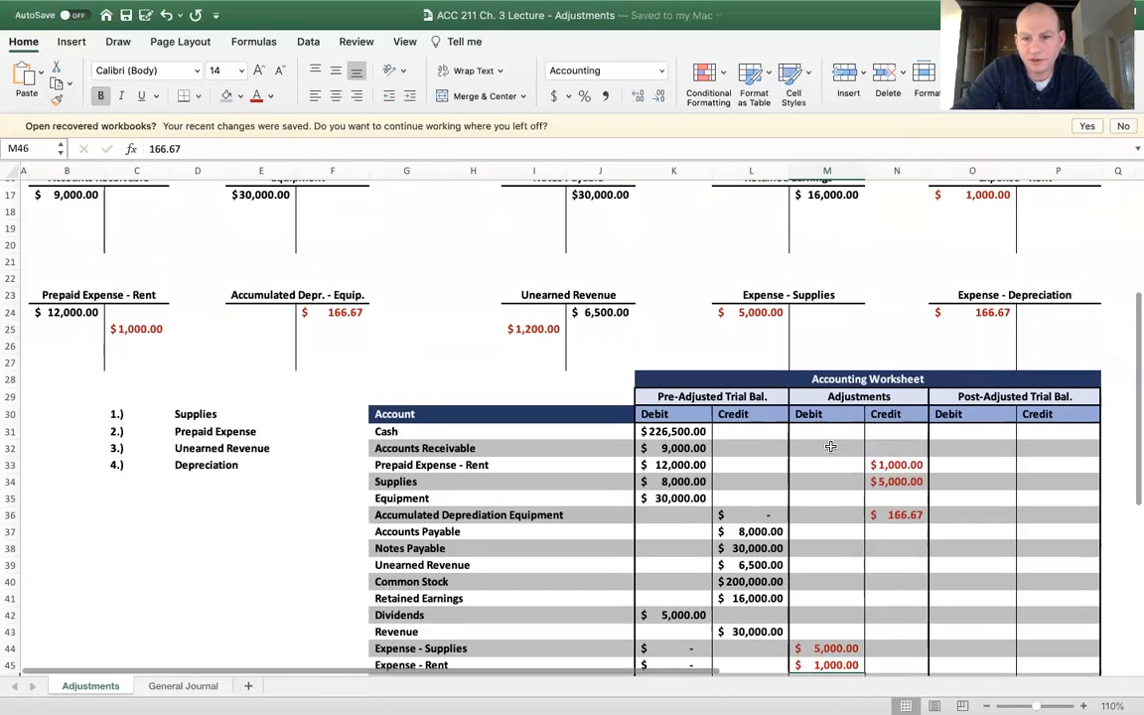
scroll(726, 421, "up", 1)
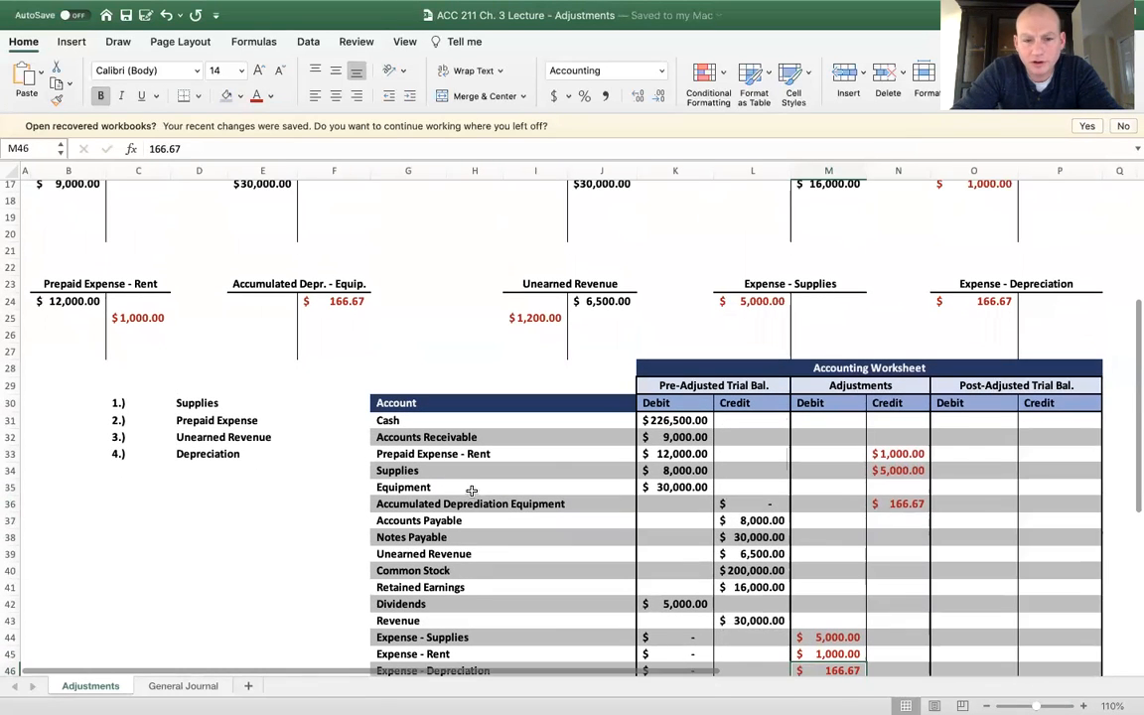
left_click(889, 554)
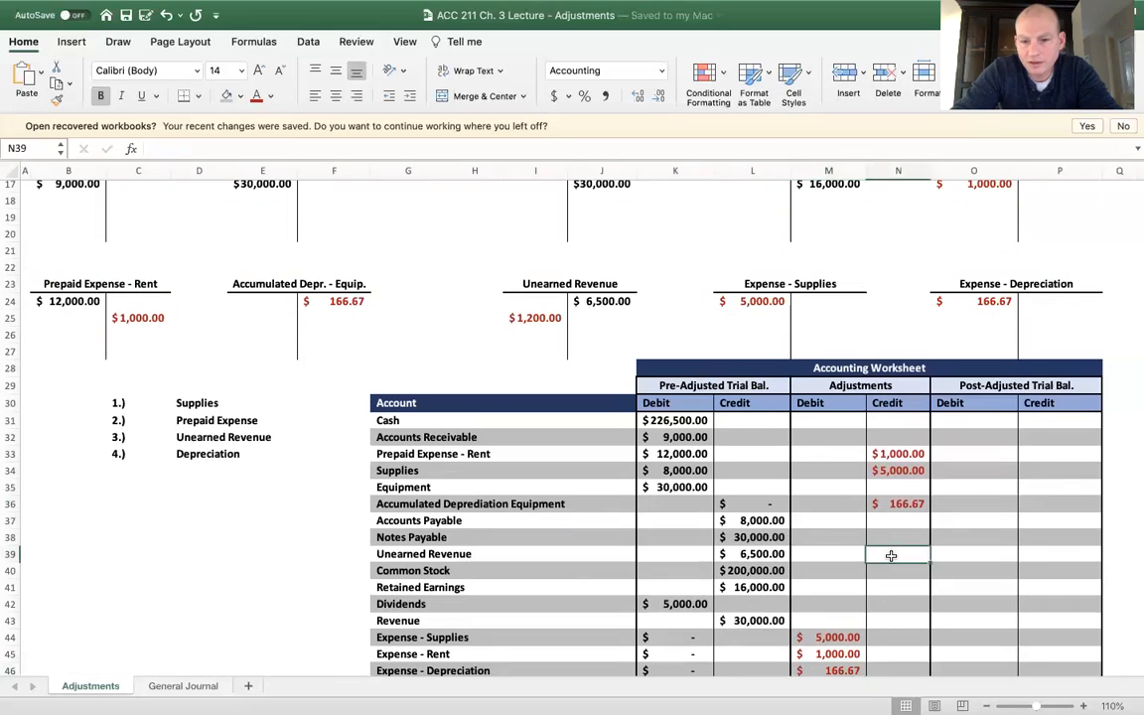
left_click(815, 550)
type("1200")
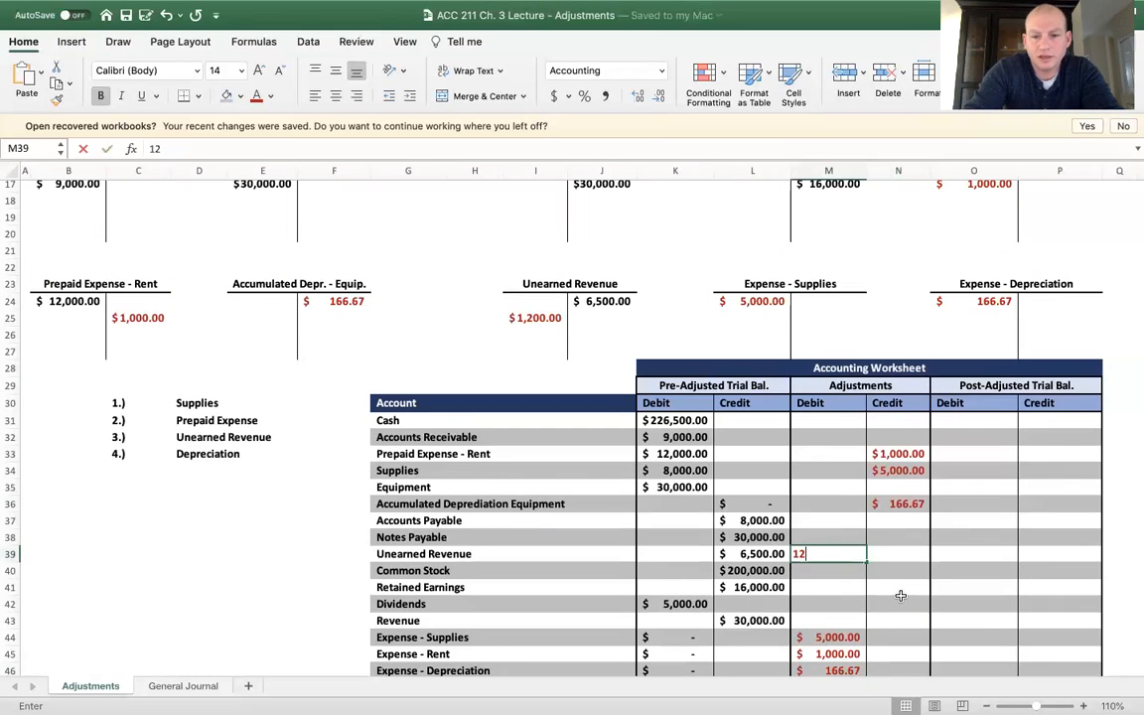
key("Return")
key("Return")
key("Return")
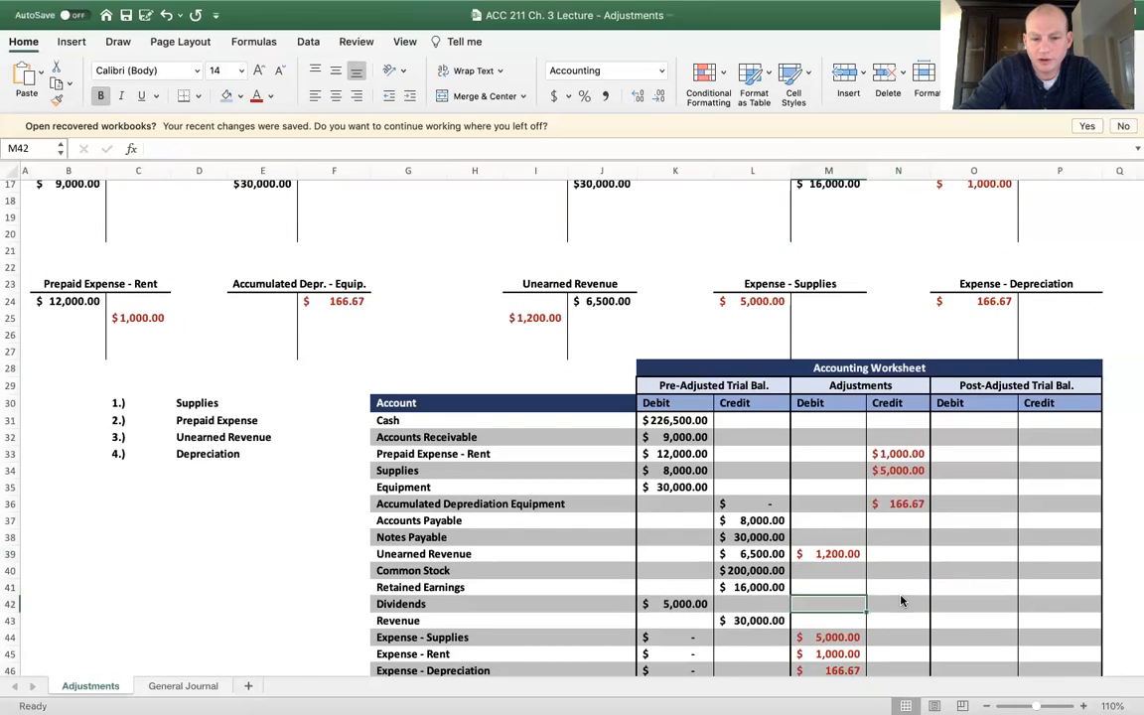
Enter a 1200 adjustment credit for Revenue in N43 and check the totals of the Adjustments columns
scroll(900, 600, "down", 3)
left_click(885, 579)
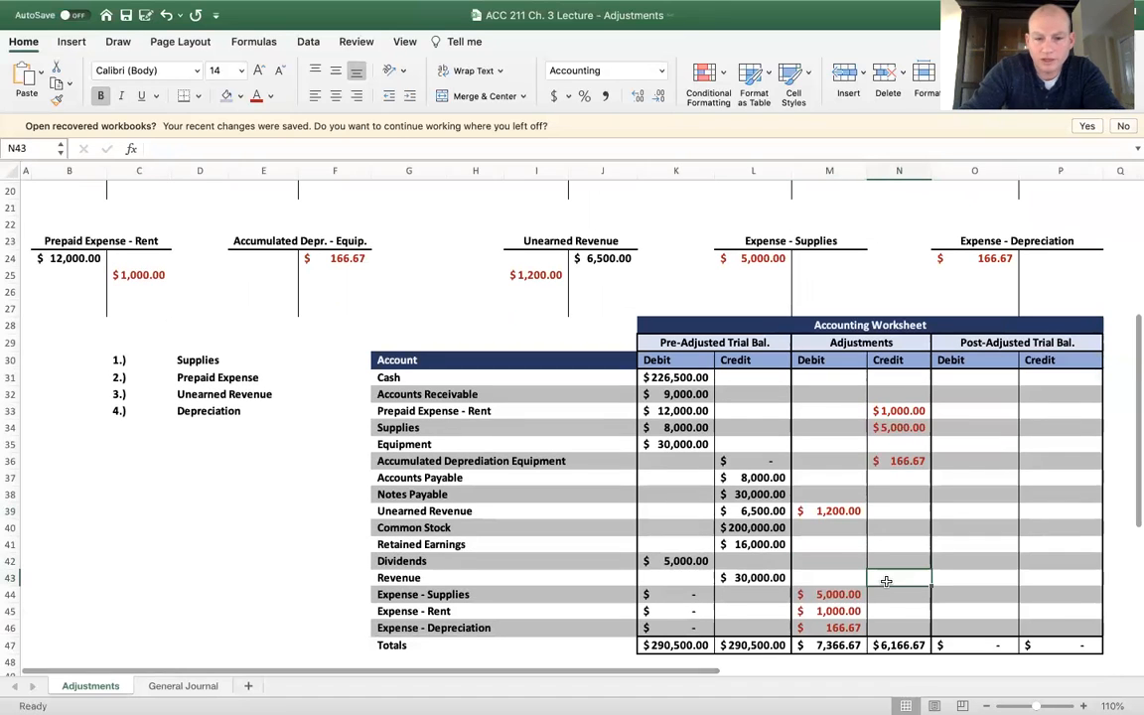
type("1200")
key("Return")
type("'")
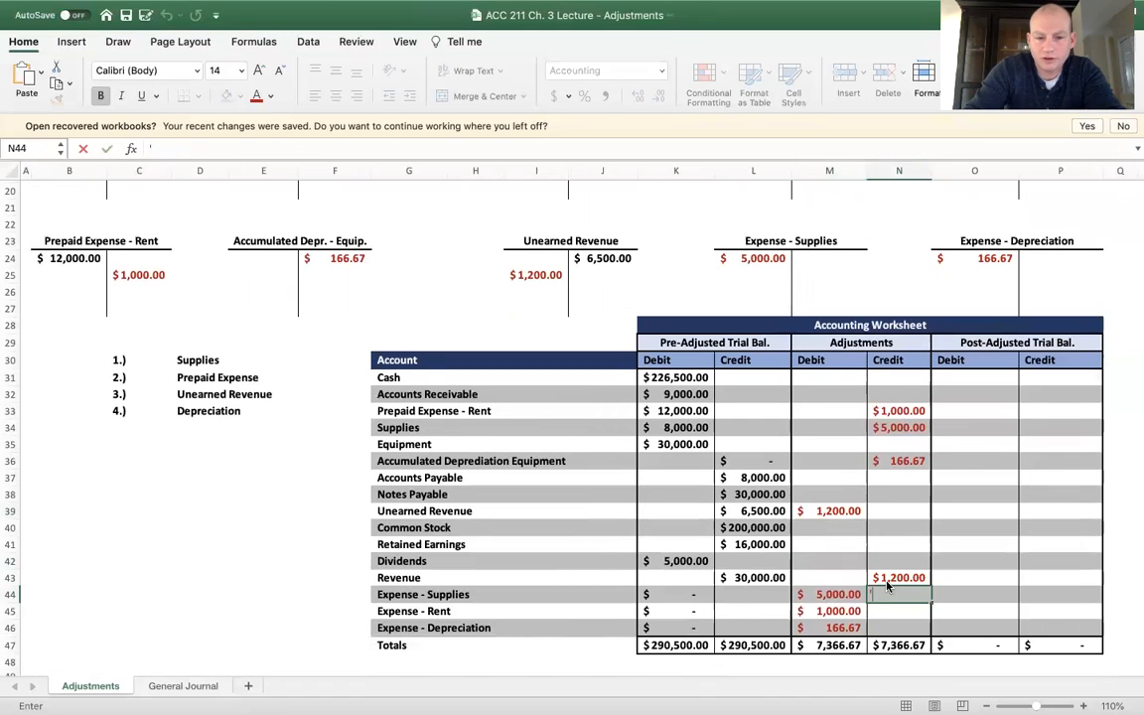
key("Return")
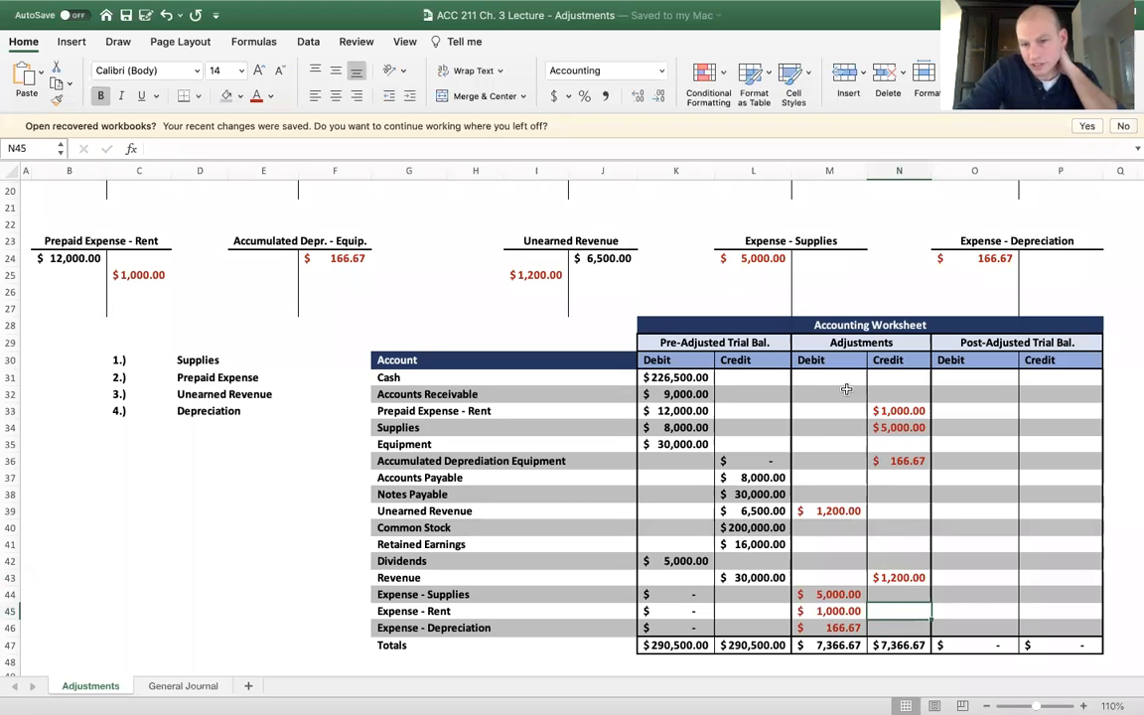
left_click_drag(845, 344, 853, 629)
left_click(859, 645)
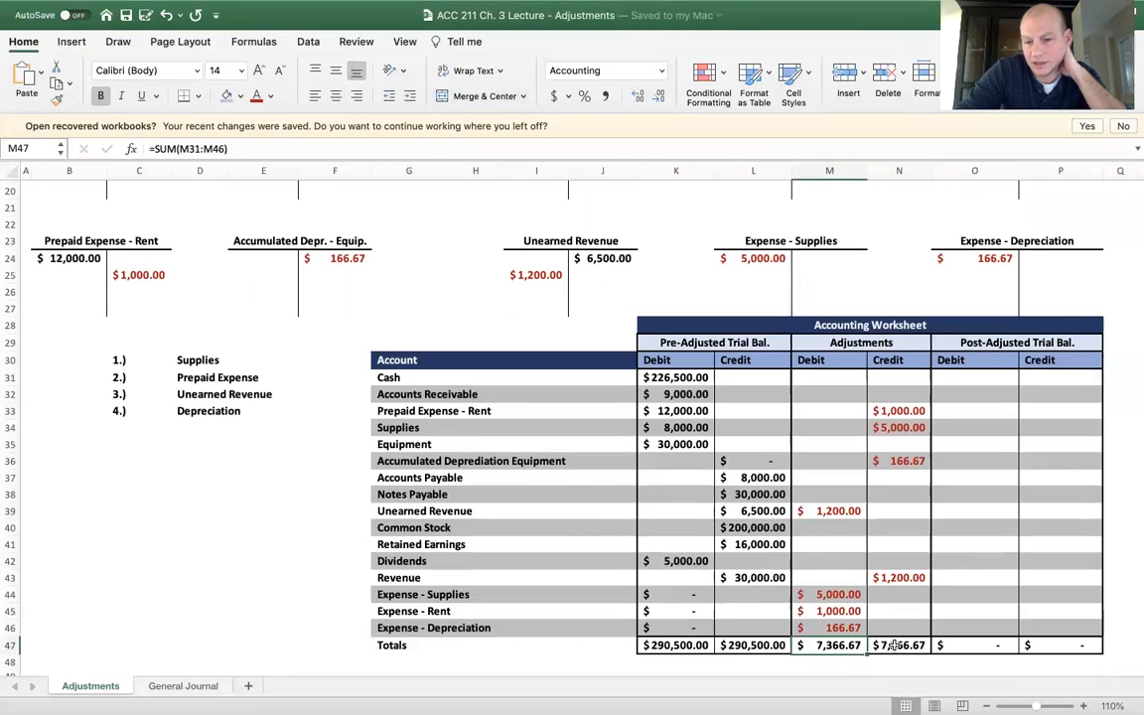
left_click(842, 578)
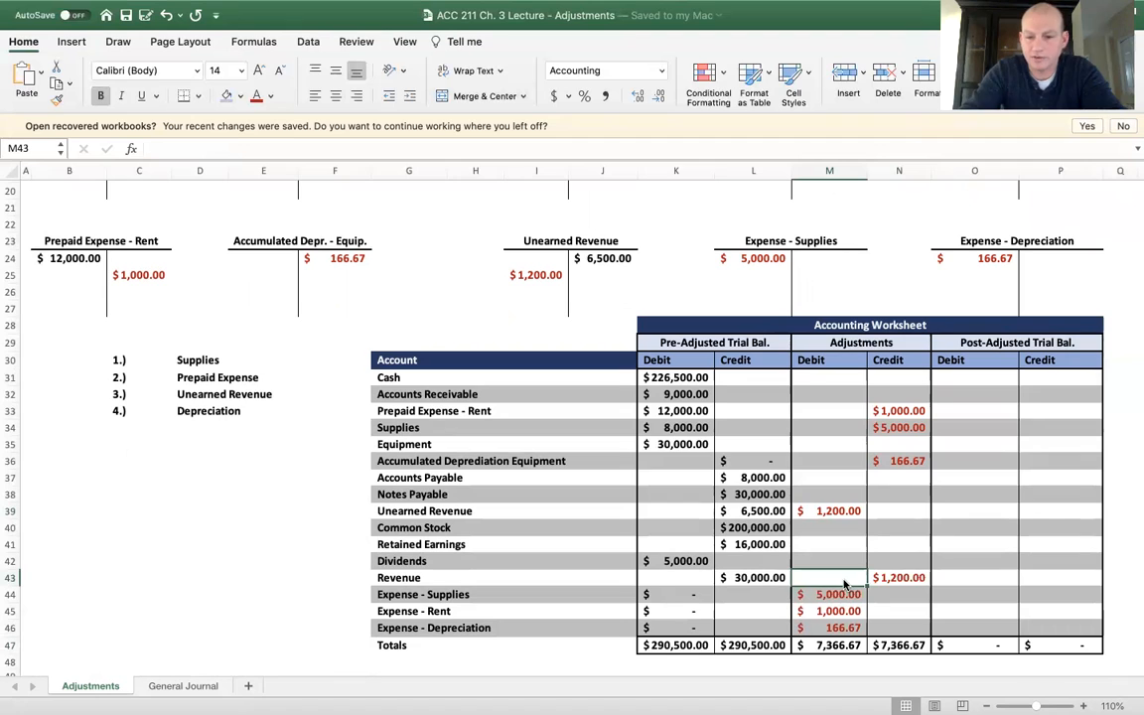
Link the post-adjusted debits for Cash in O31 and Accounts Receivable in O32 to K31 and K32
left_click(975, 379)
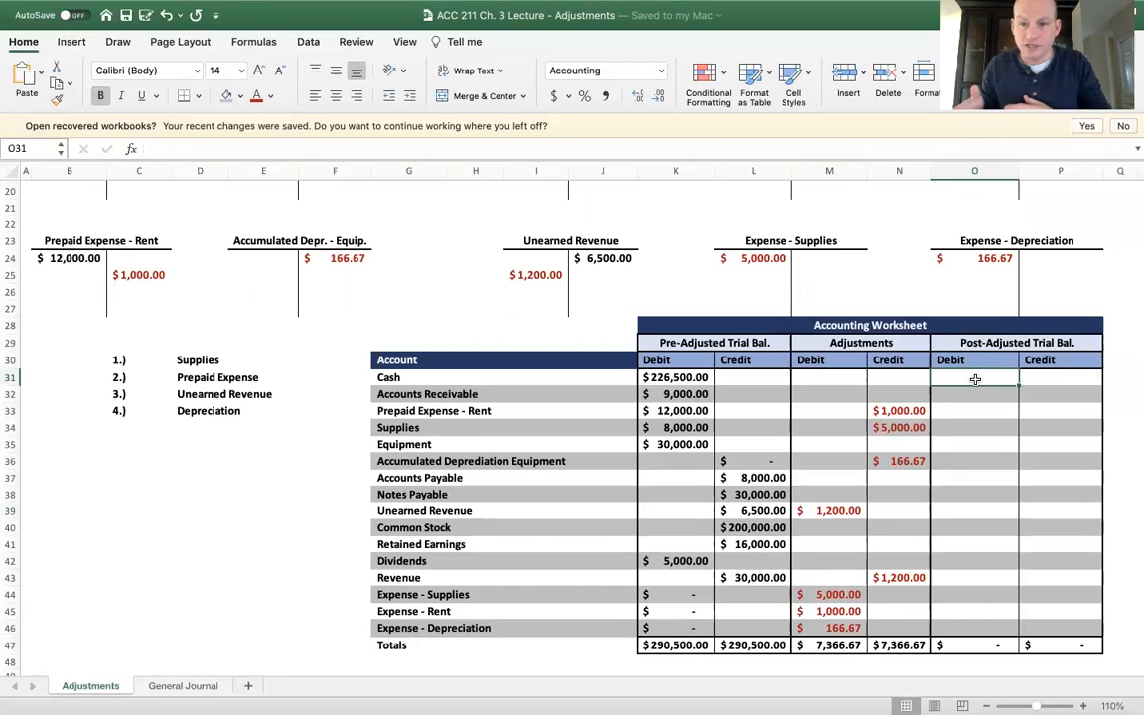
type("=")
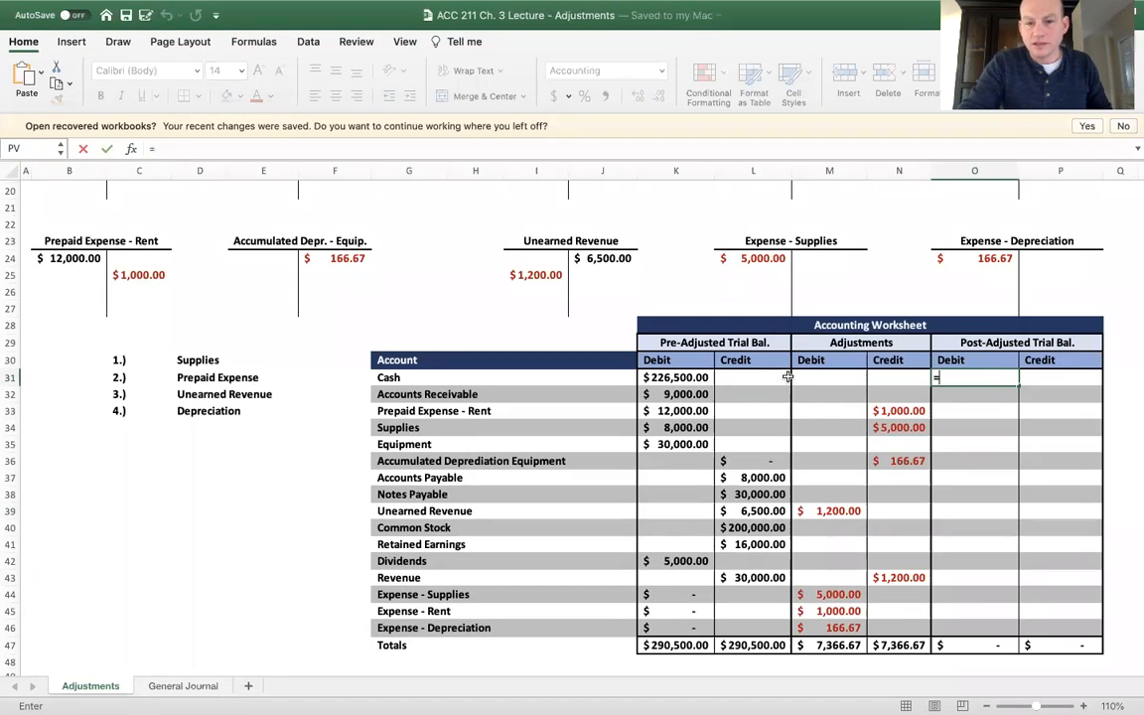
left_click(681, 376)
key("Return")
type("=")
left_click(668, 394)
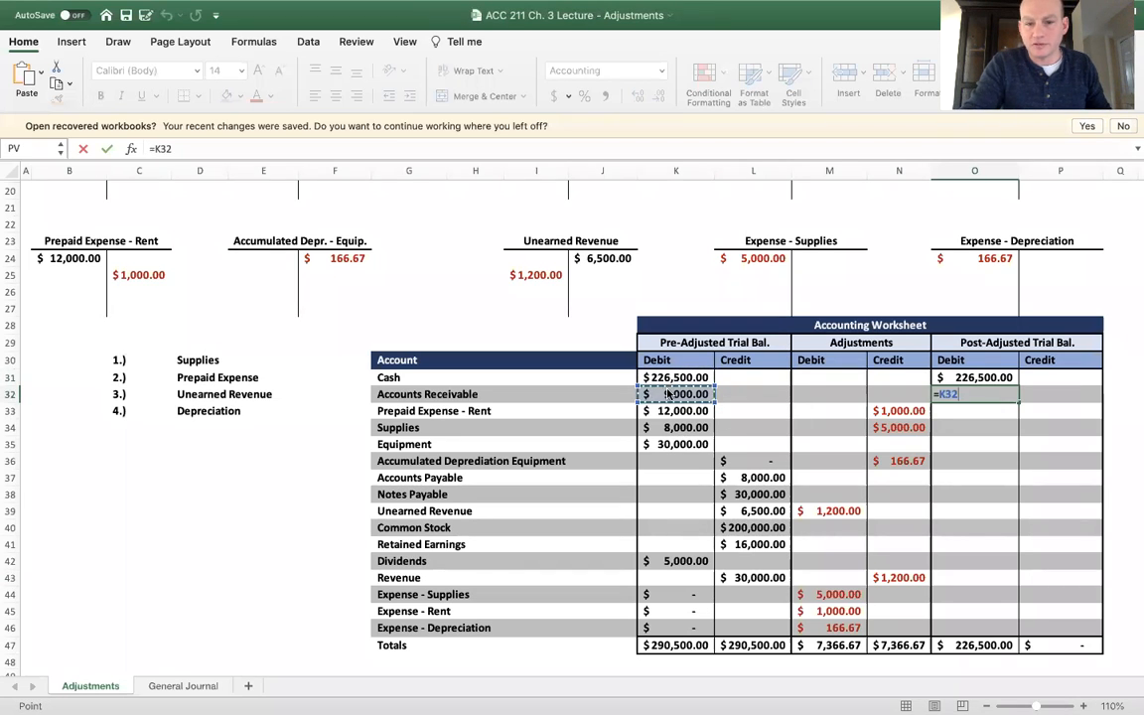
key("Return")
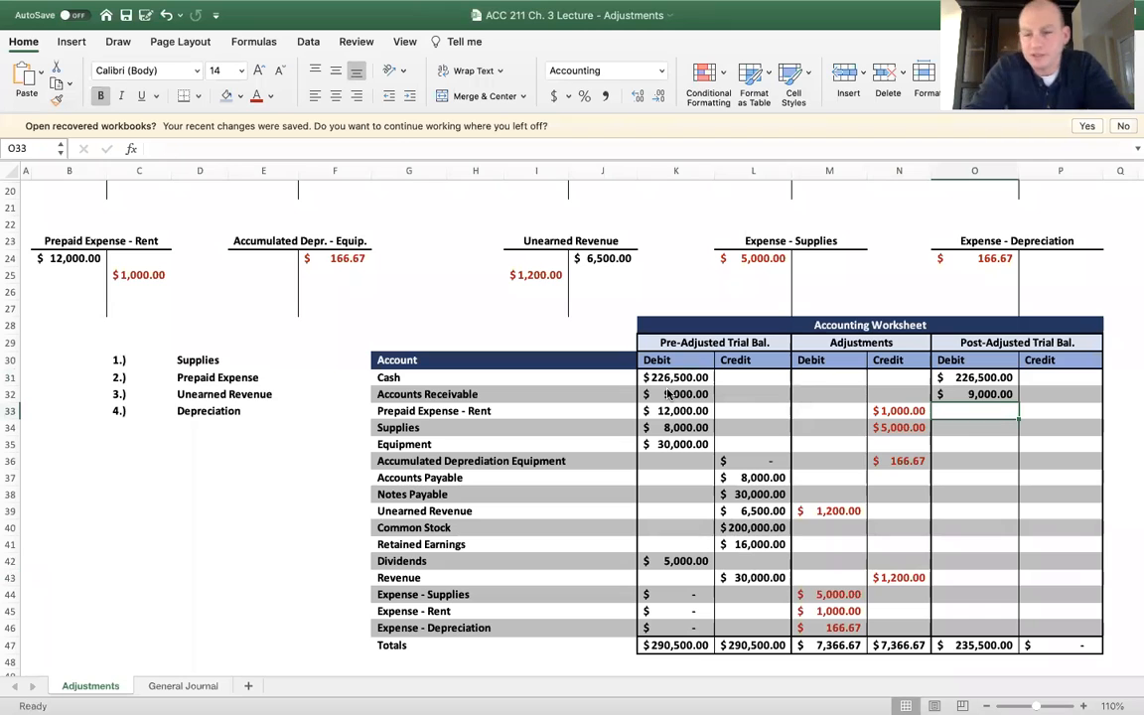
Calculate the post-adjusted Prepaid Expense - Rent debit in O33 with the formula =K33-N33
type("=")
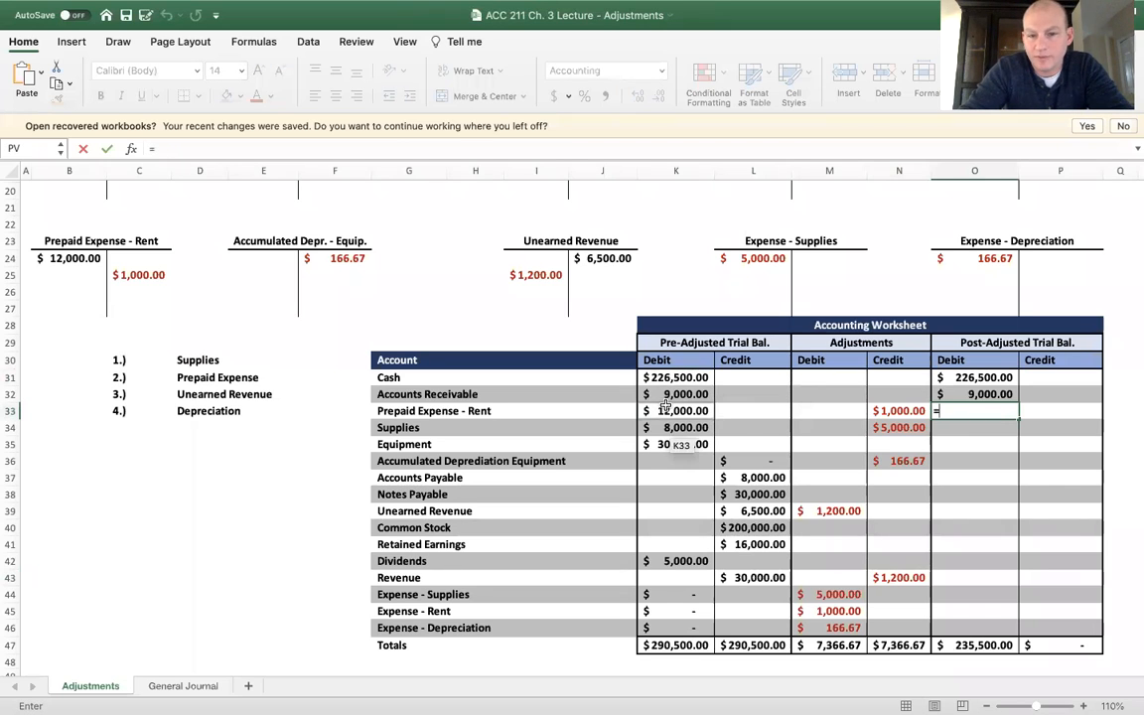
left_click(665, 408)
type("-")
left_click(906, 411)
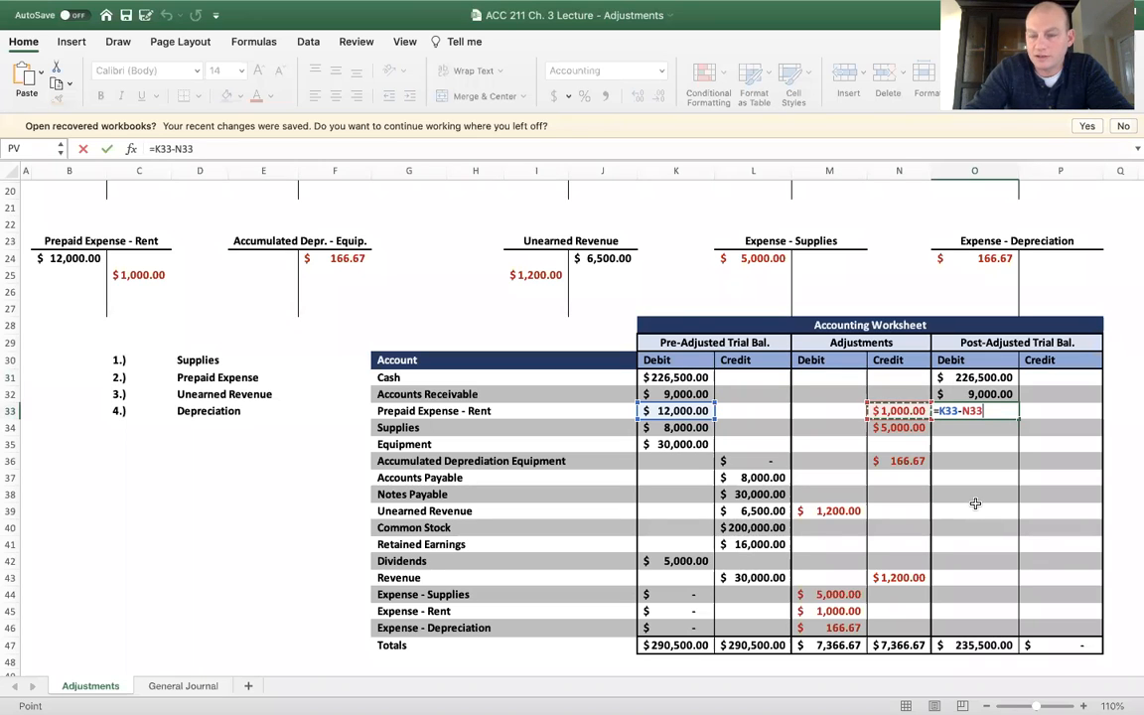
key("Return")
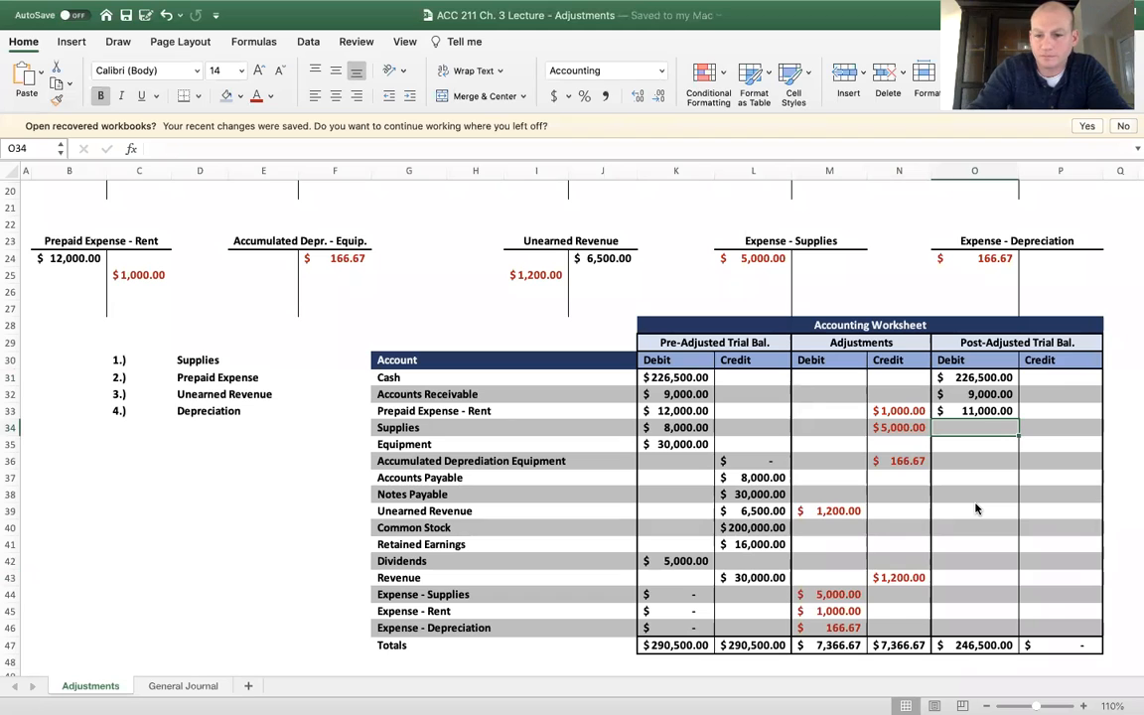
Calculate the post-adjusted Supplies debit in O34 with =K34-N34 and compare it with the balance in E14
type("=")
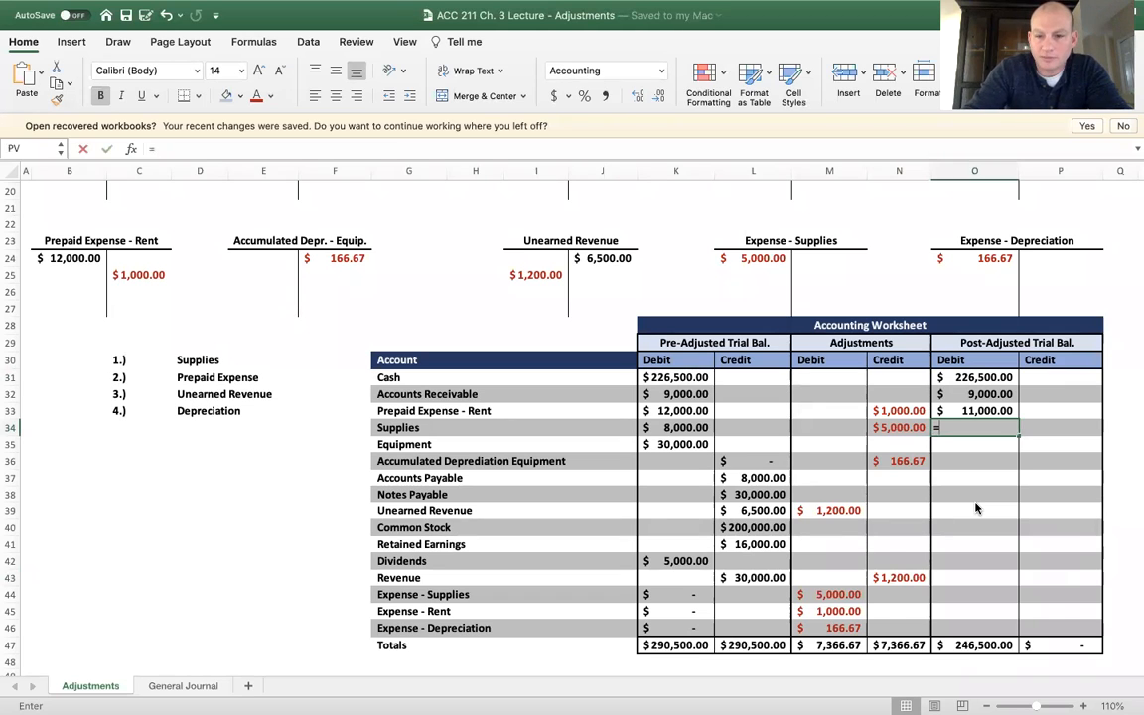
left_click(684, 427)
type("-")
left_click(894, 426)
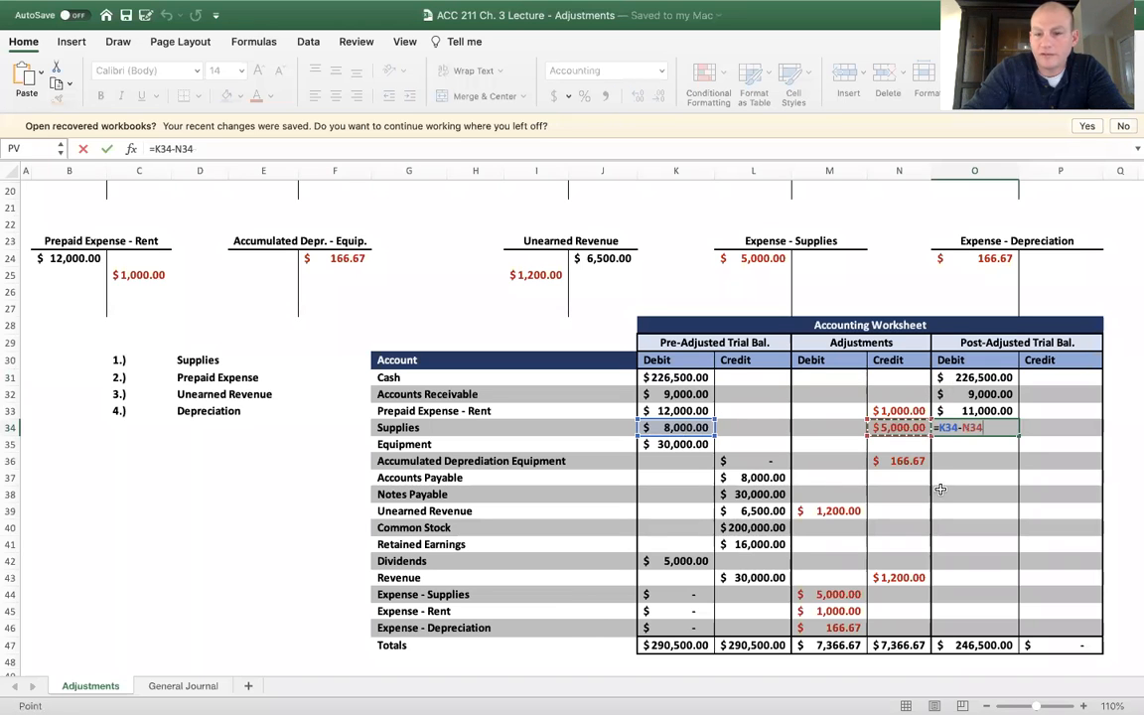
key("Return")
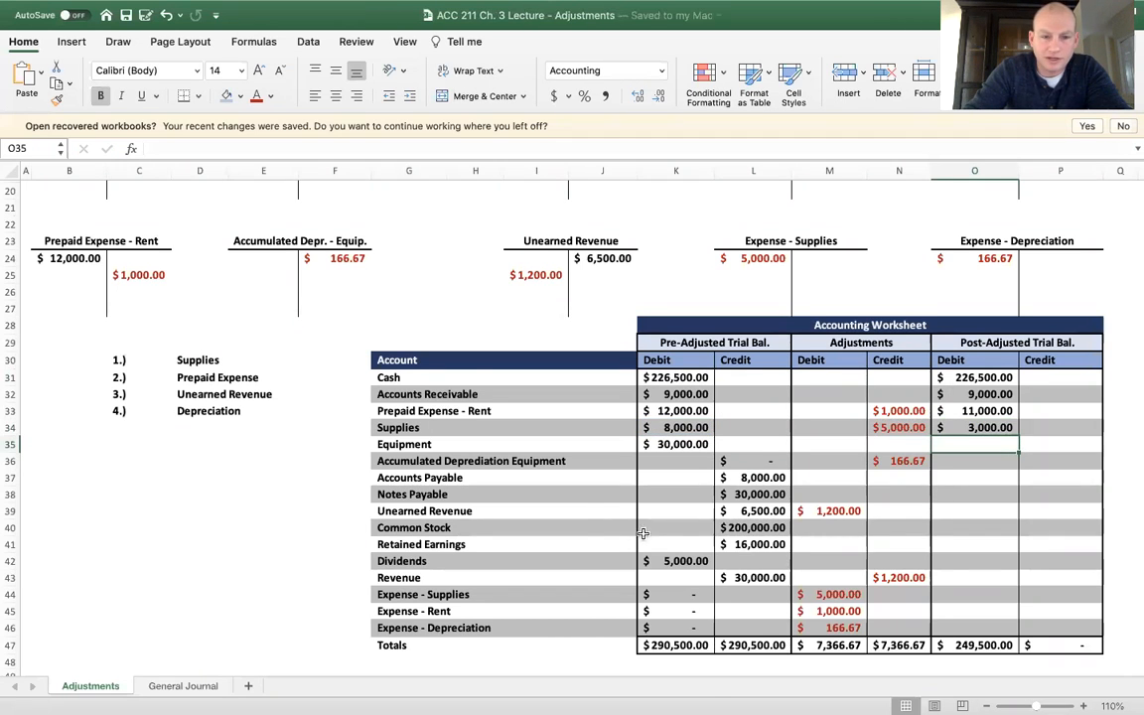
scroll(582, 600, "up", 5)
left_click(248, 331)
scroll(325, 358, "down", 4)
scroll(324, 357, "down", 2)
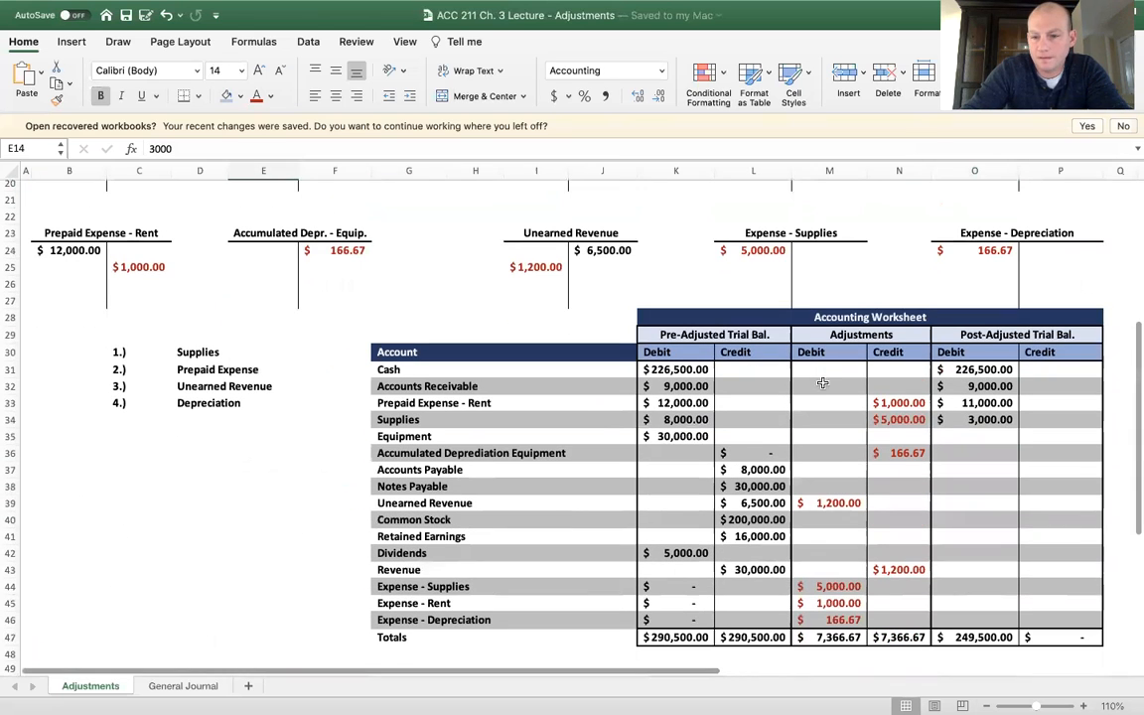
Enter a post-adjusted debit of 30000 for Equipment in O35
left_click(961, 441)
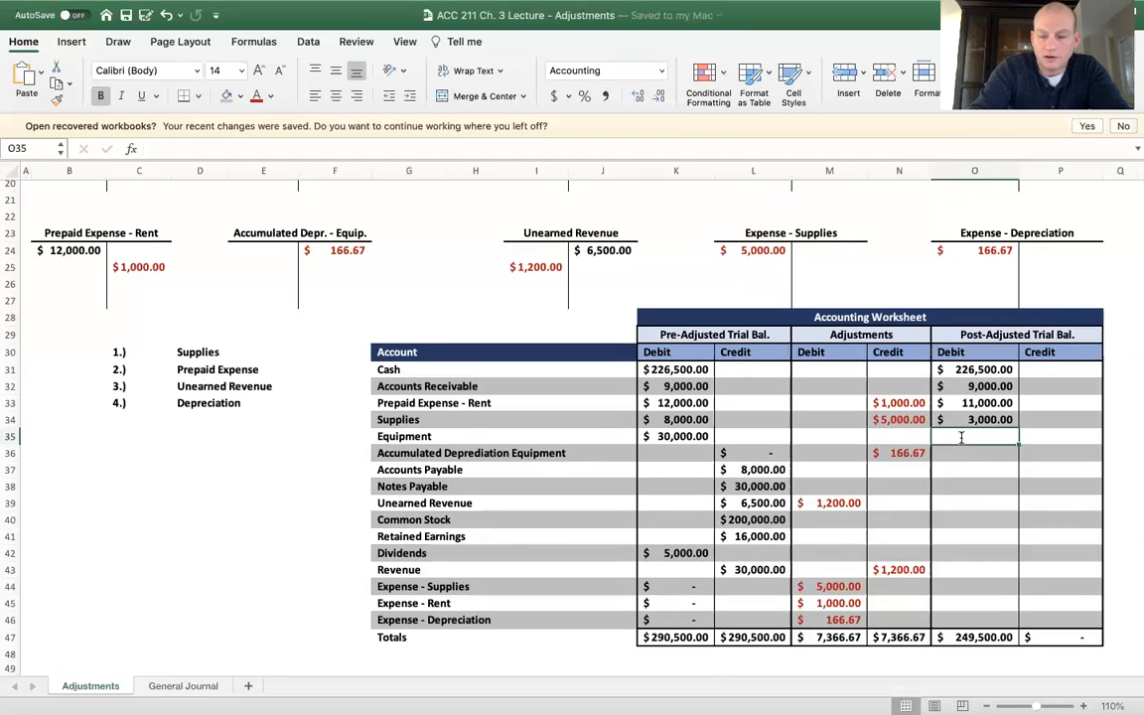
type("30000")
key("Return")
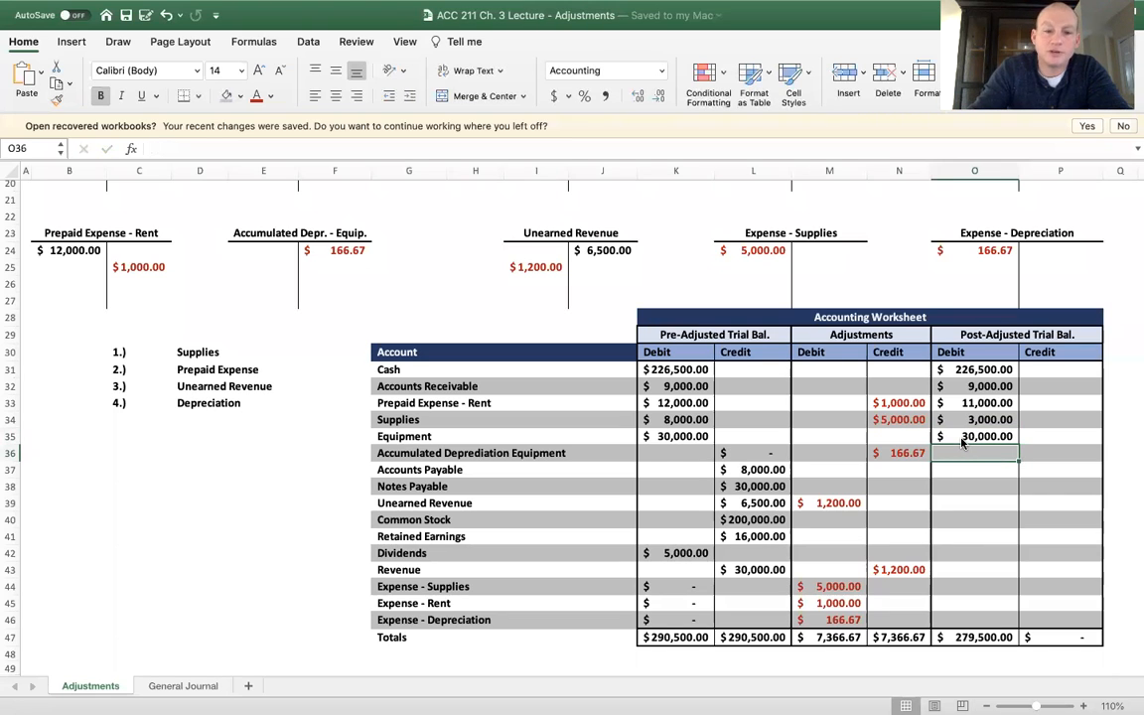
Correct the misspelled account name in G36 to "Accumulated Depreciation Equipment"
left_click(467, 452)
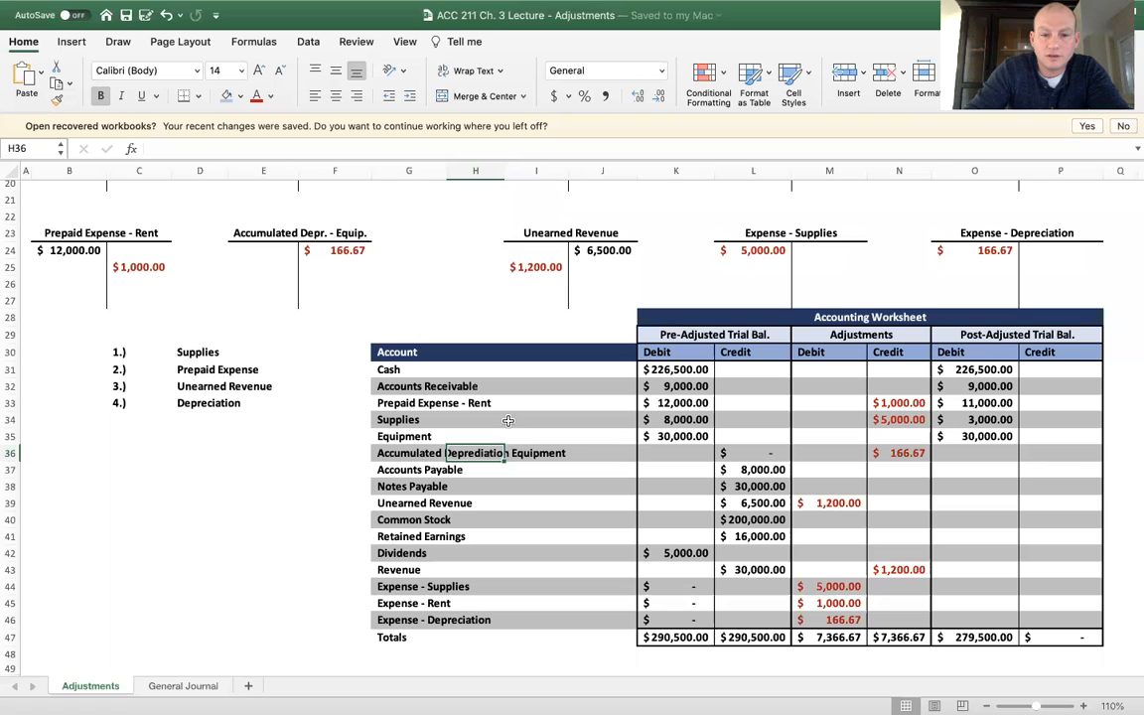
left_click(409, 453)
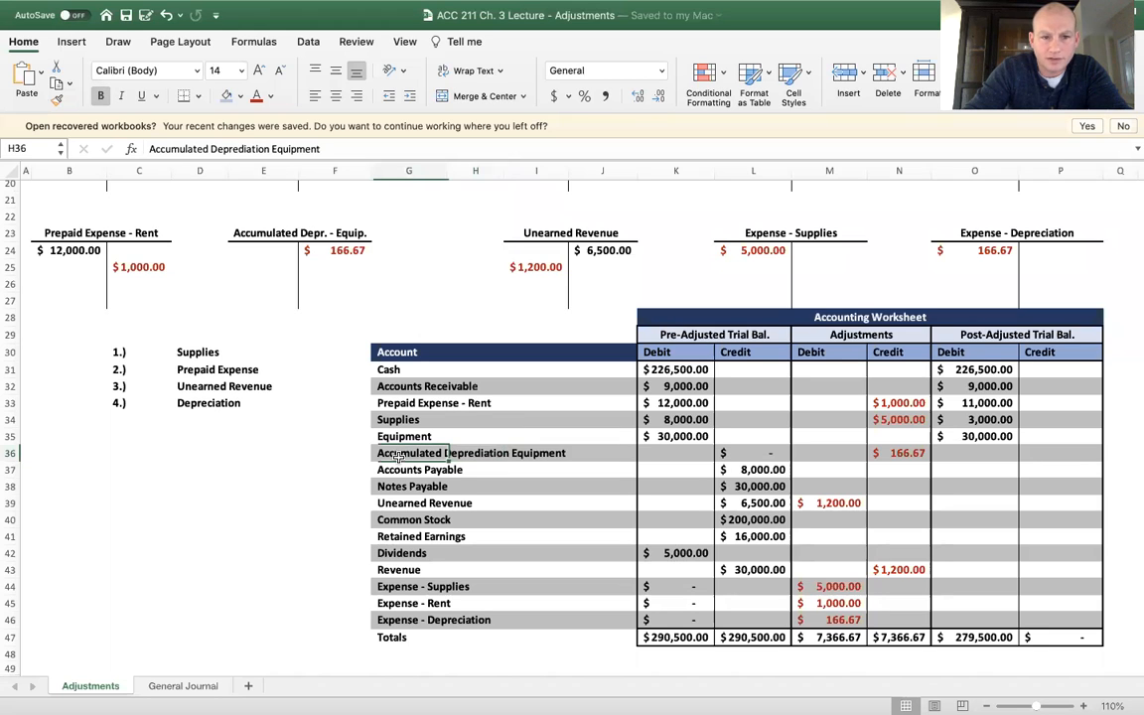
left_click(243, 147)
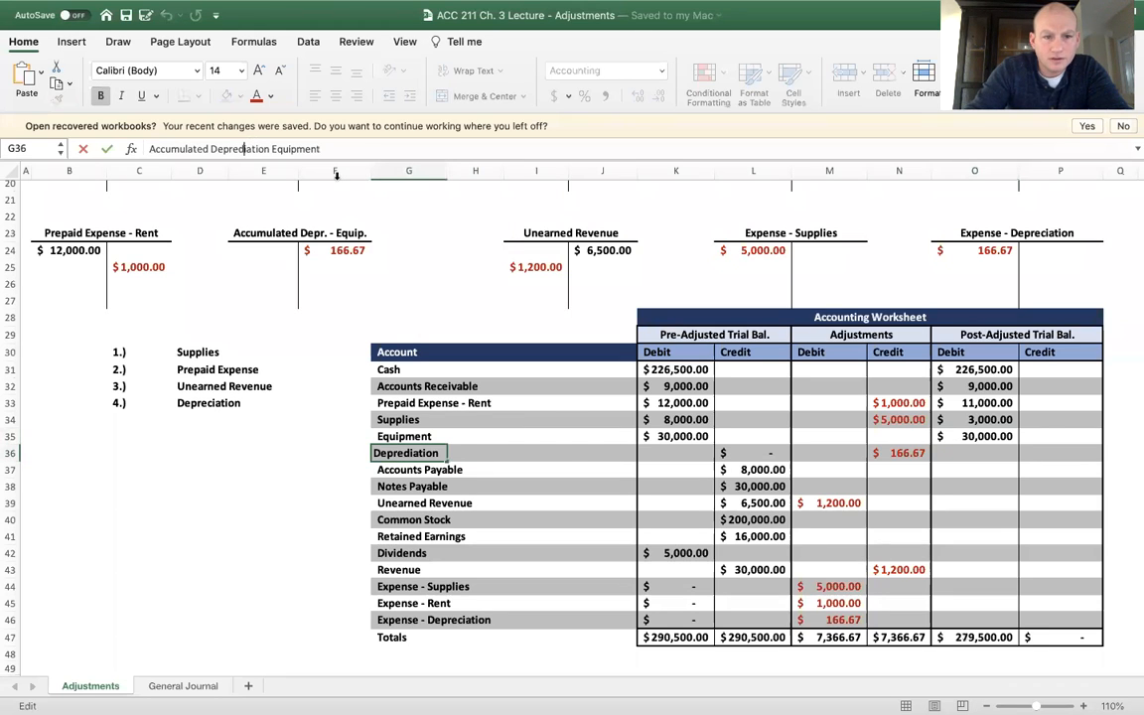
key("Return")
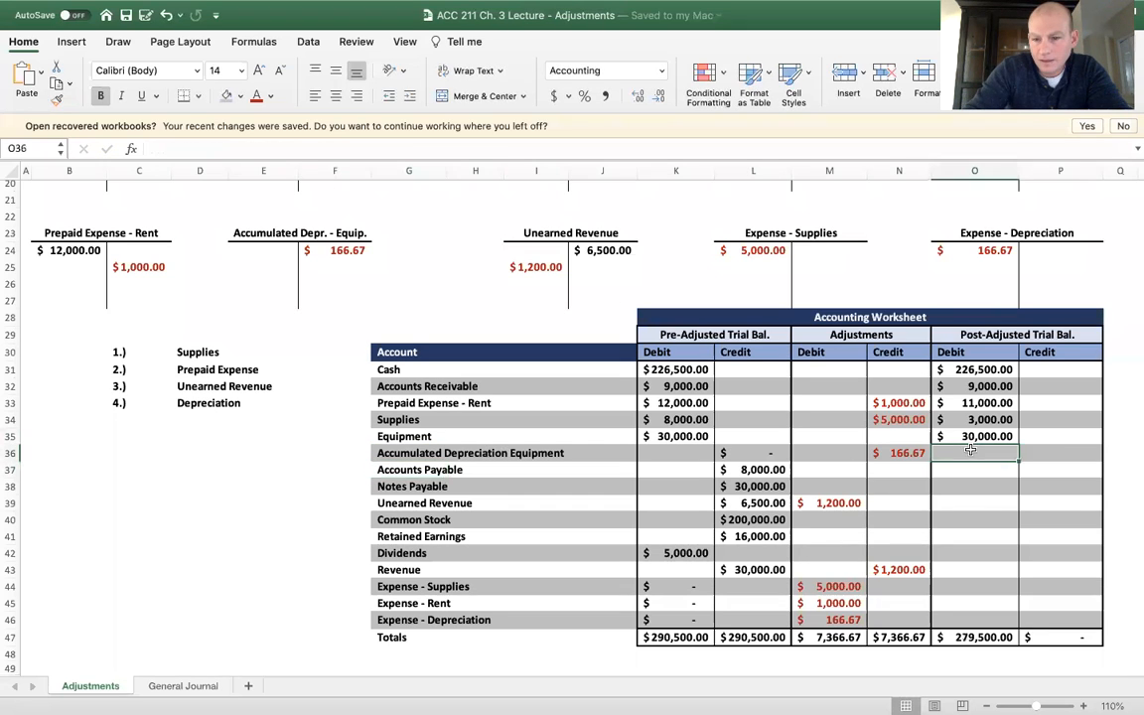
Enter a post-adjusted credit of 166.67 for Accumulated Depreciation Equipment in P36
left_click(1050, 452)
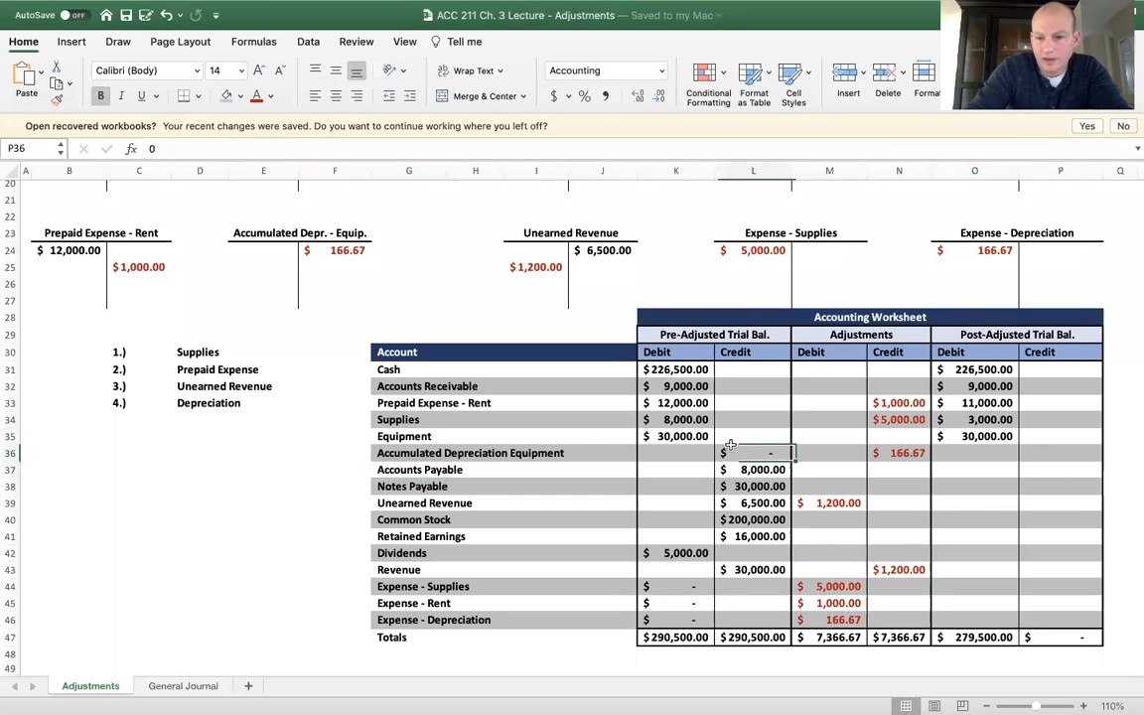
type("166")
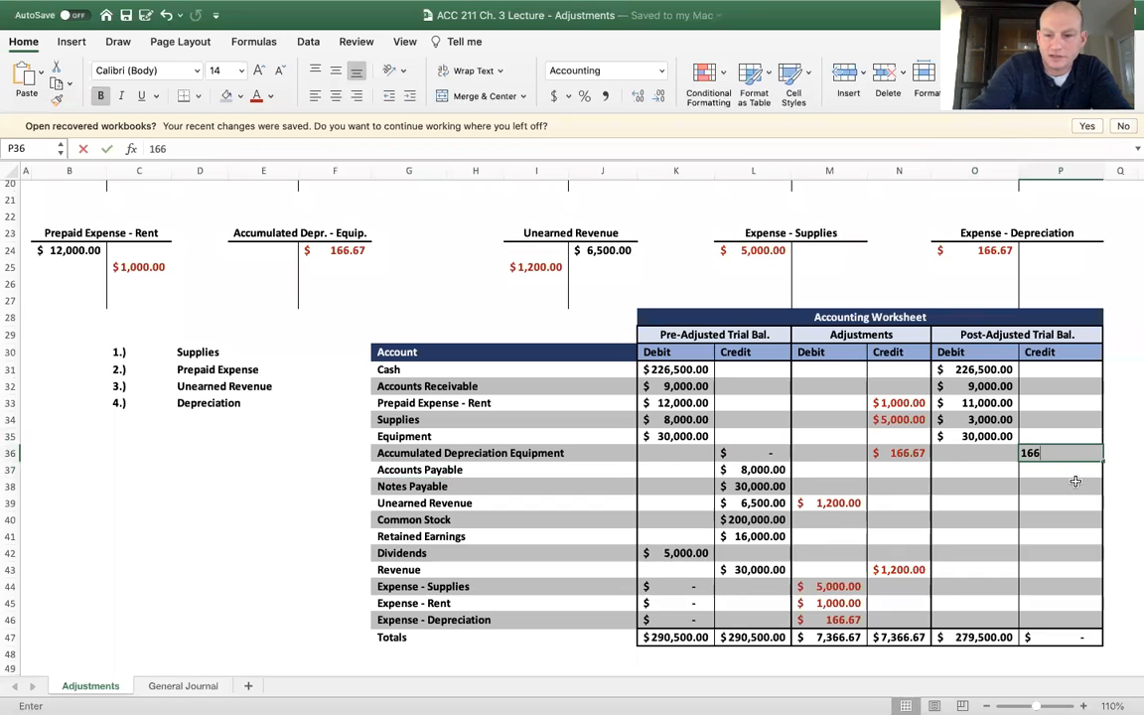
type(".67")
key("Return")
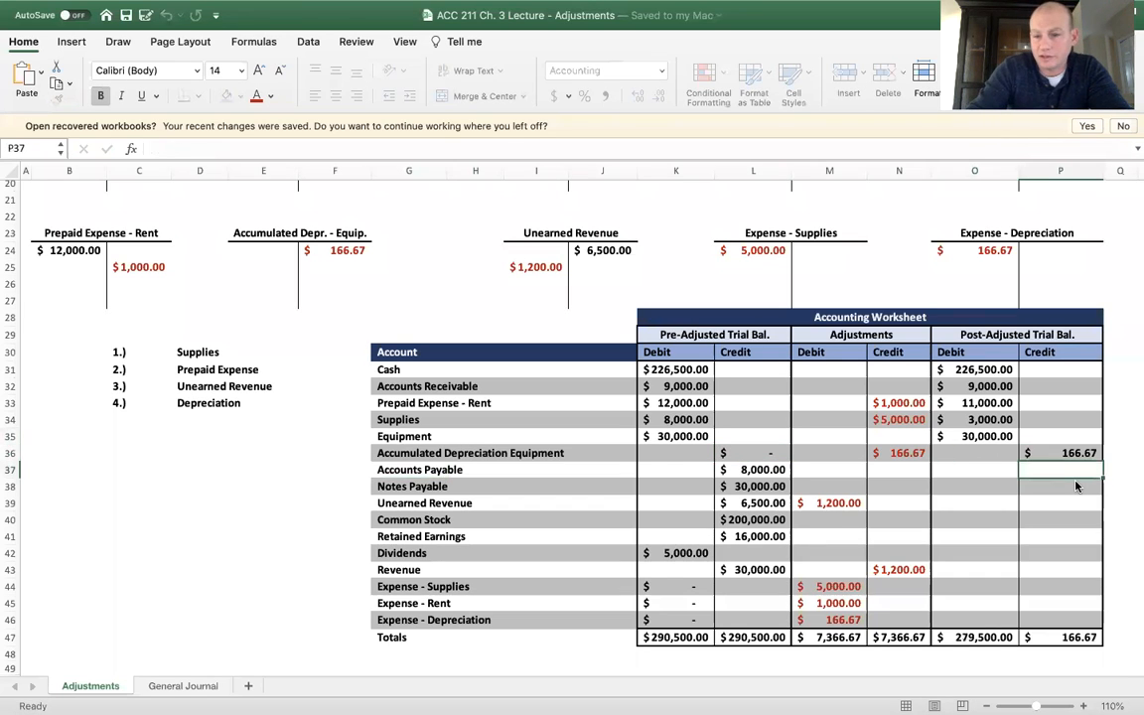
key("Up")
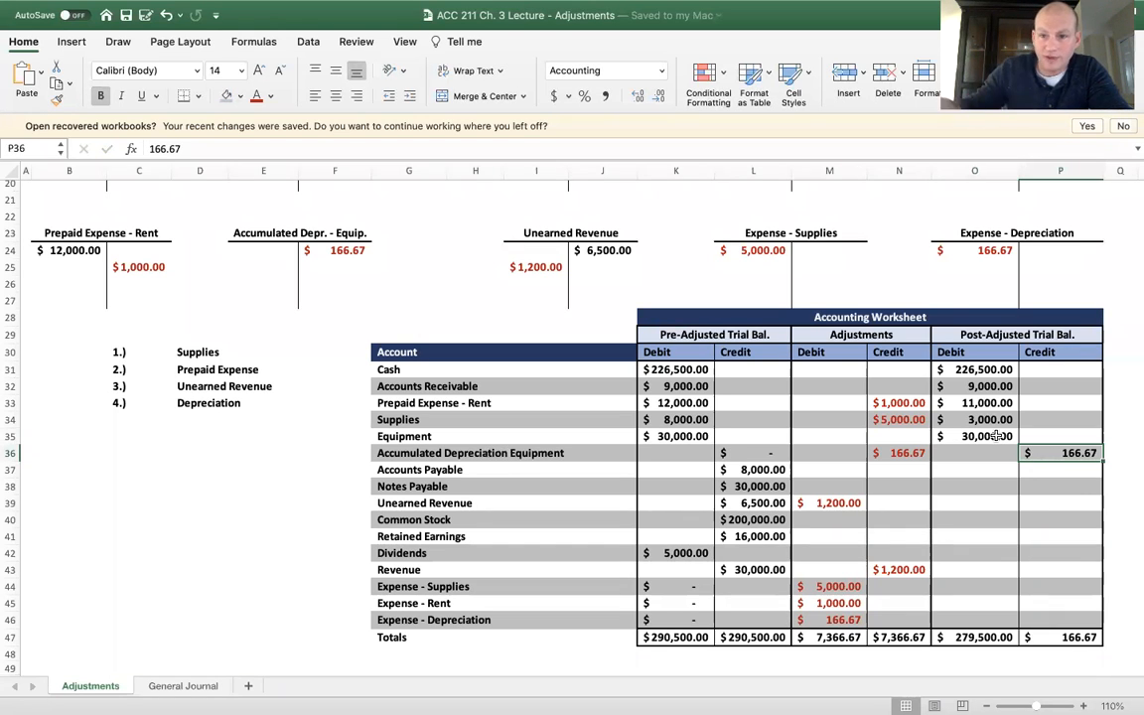
left_click(996, 436)
left_click(1086, 453)
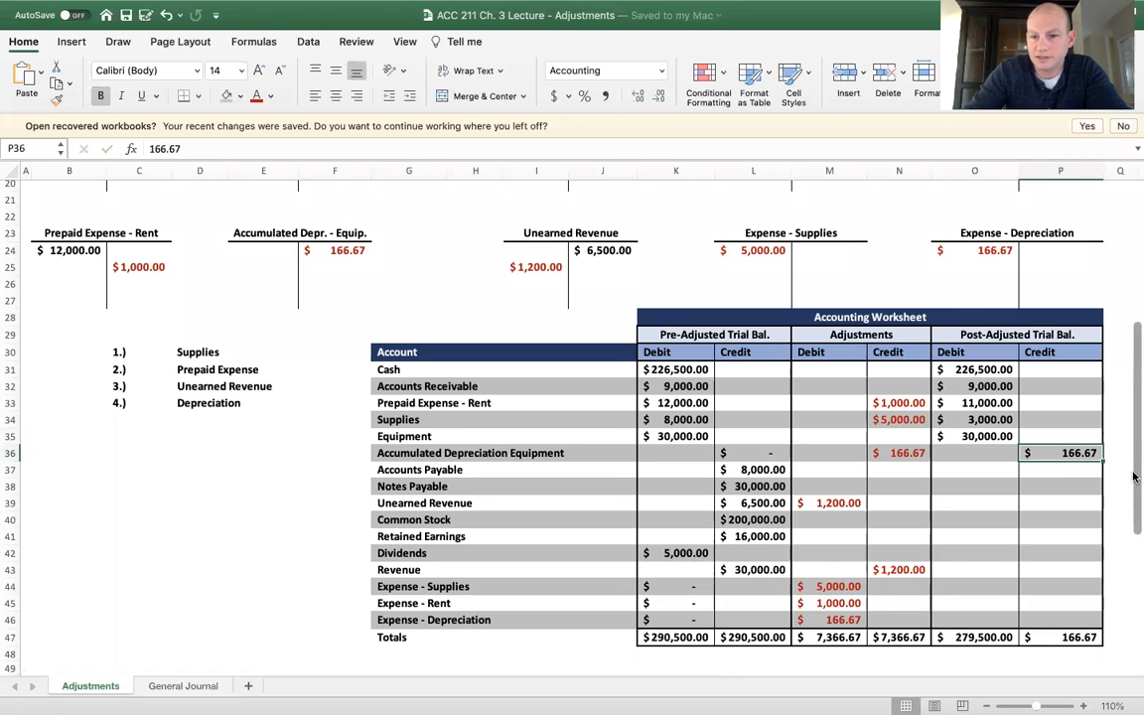
Enter post-adjusted credits of 8000 for Accounts Payable in P37 and 30000 for Notes Payable in P38
left_click(994, 466)
key("Tab")
type("800")
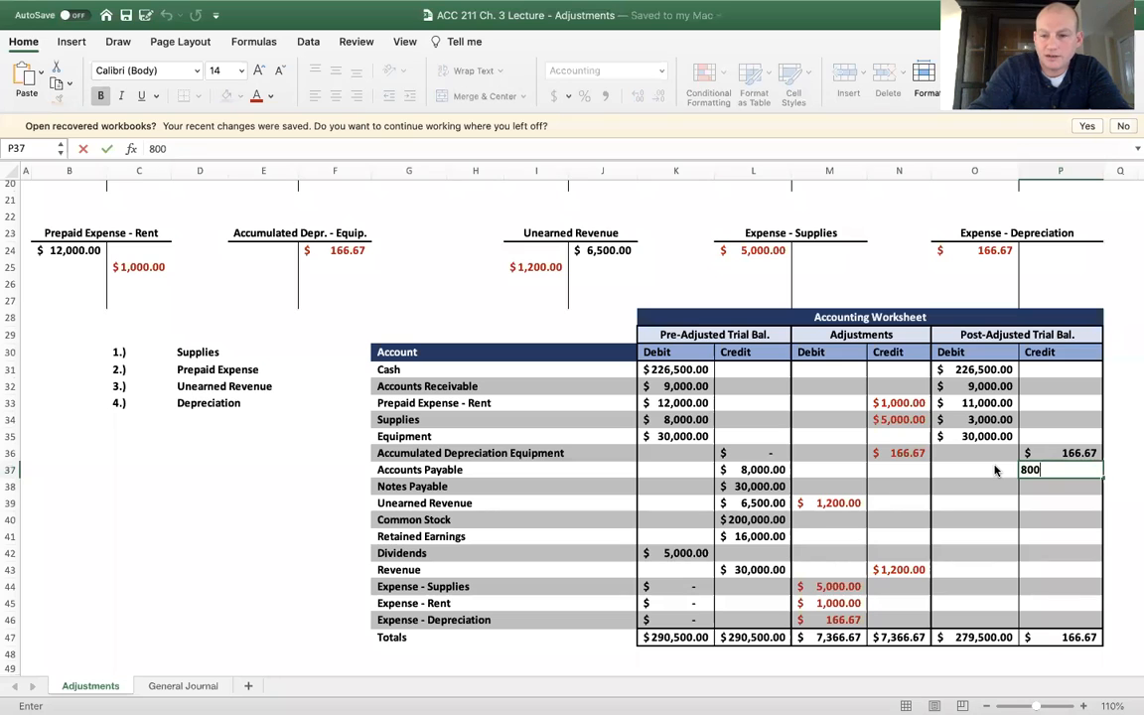
key("Return")
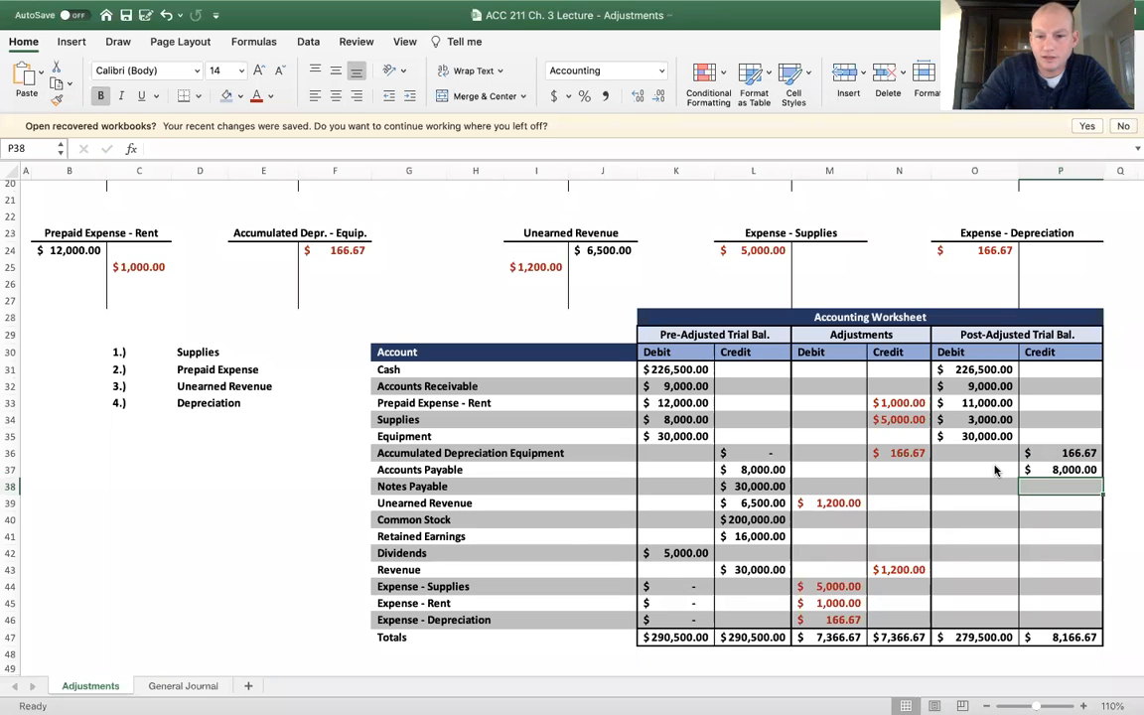
type("30000")
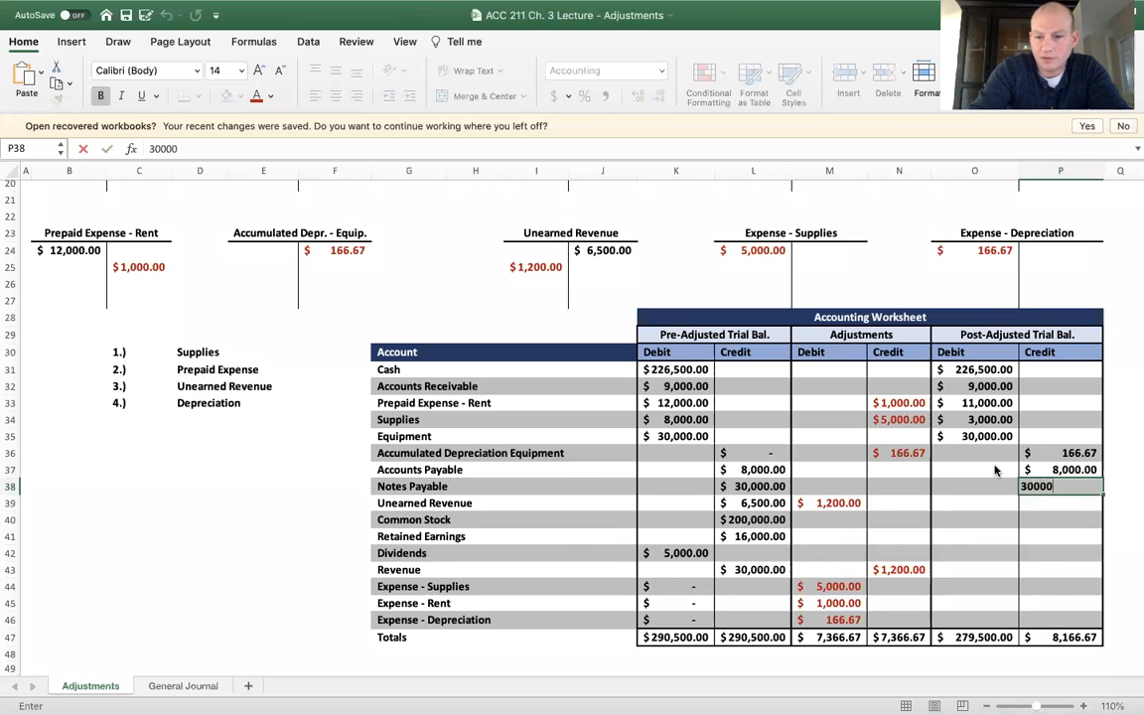
key("Return")
key("Left")
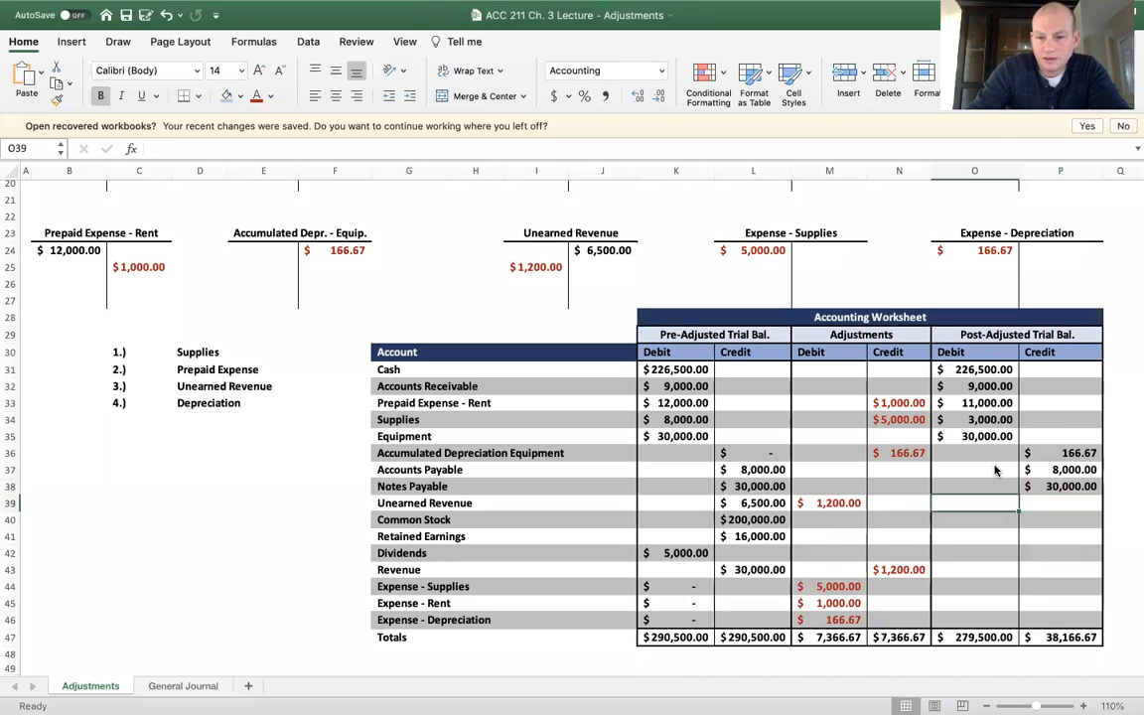
type("=")
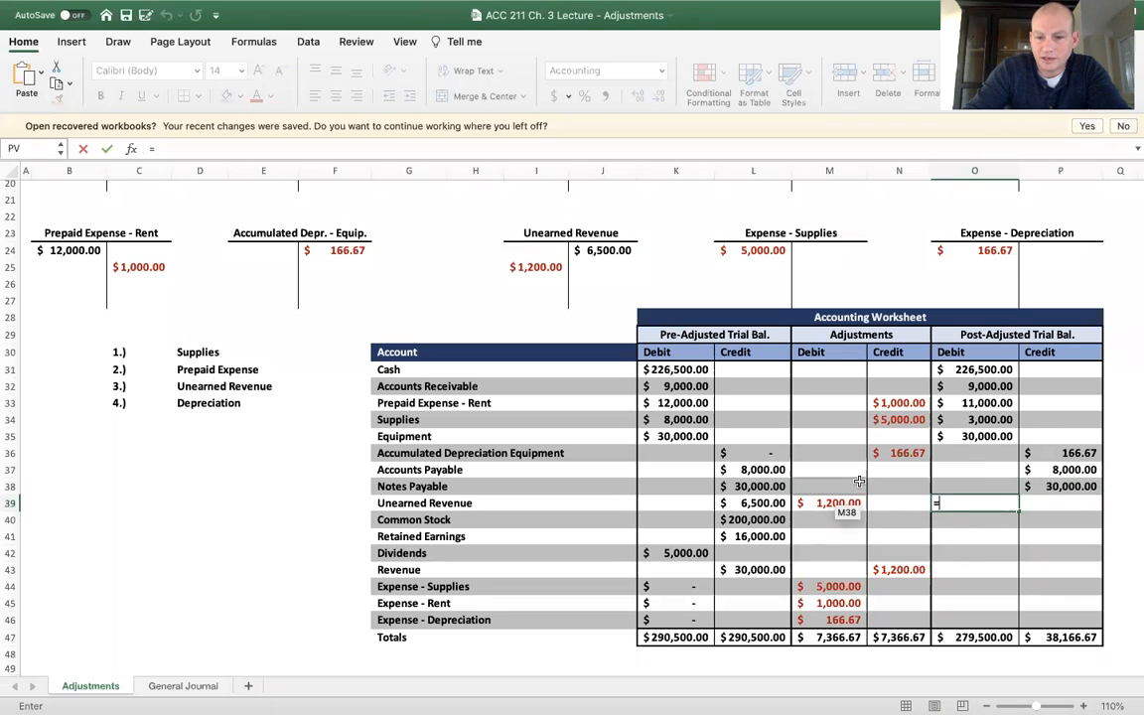
key("Escape")
Try to calculate the post-adjusted credit for Unearned Revenue in P39 with the formula =L390-M39
left_click(1039, 504)
type("=")
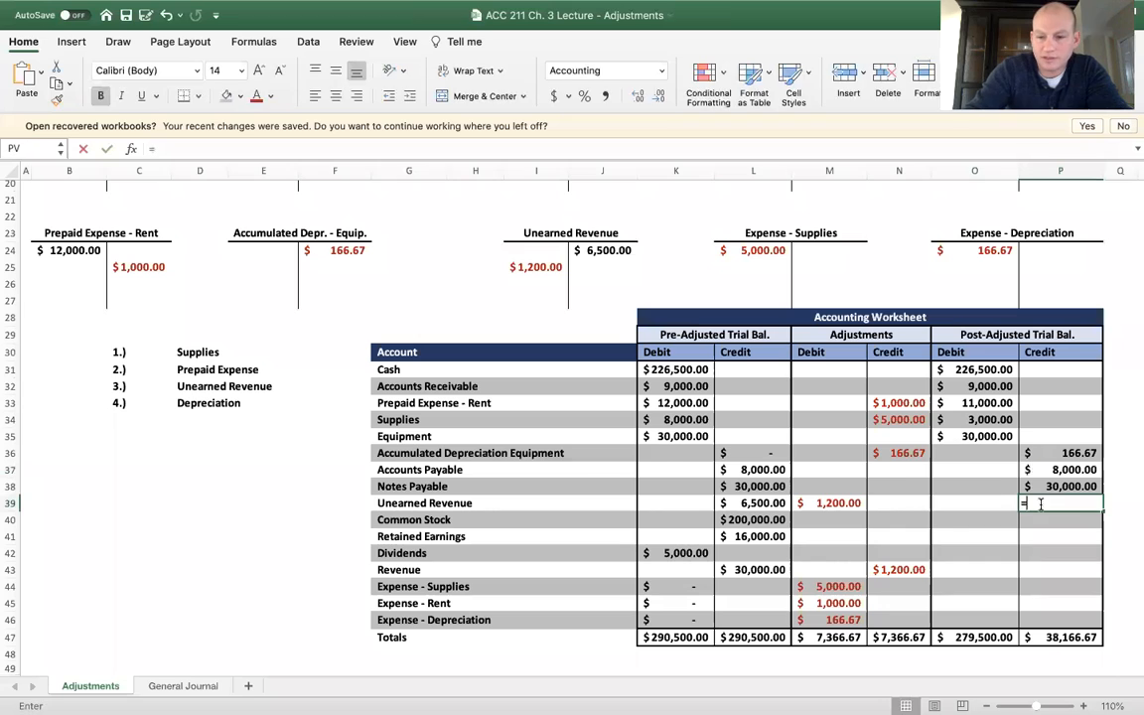
left_click(756, 503)
type("0")
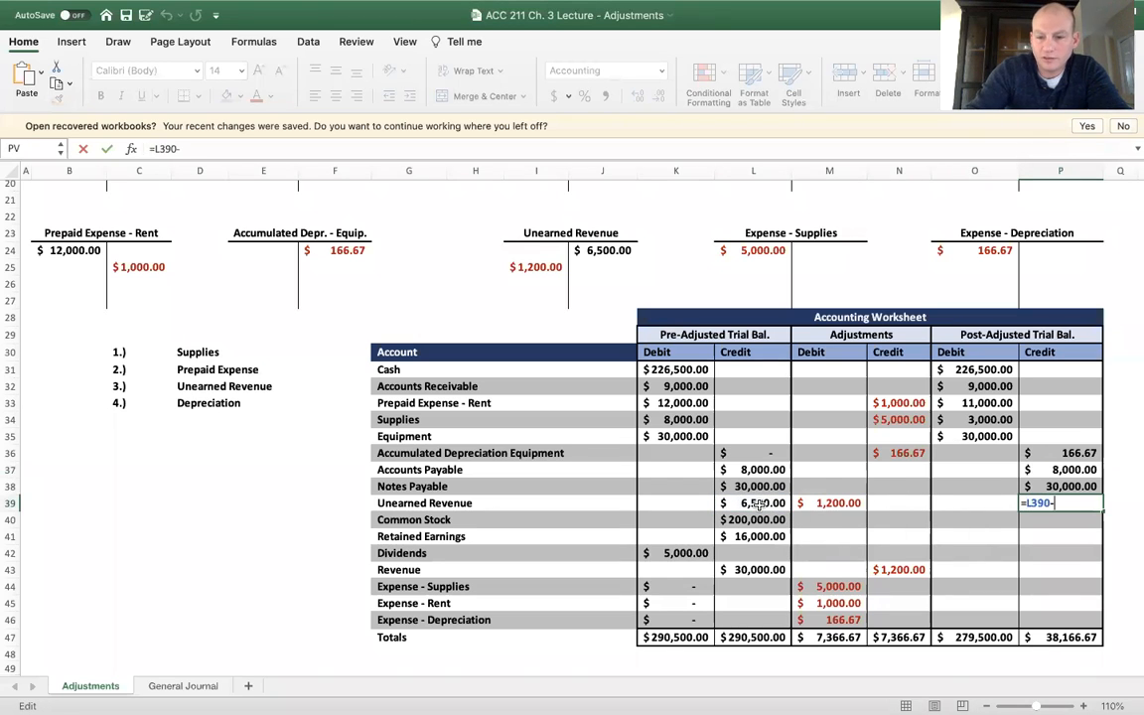
type("-")
left_click(829, 503)
key("Return")
key("Up")
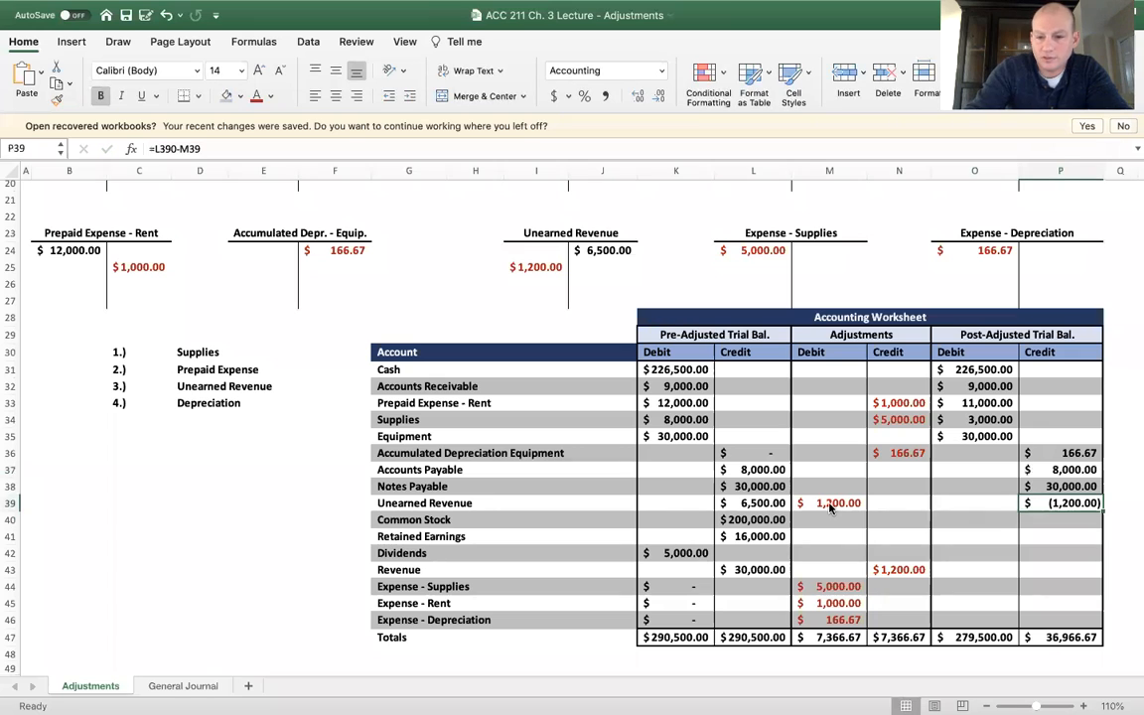
Calculate the post-adjusted credit for Unearned Revenue in P39 with the formula =L39-M39
type("=")
left_click(773, 500)
type("-")
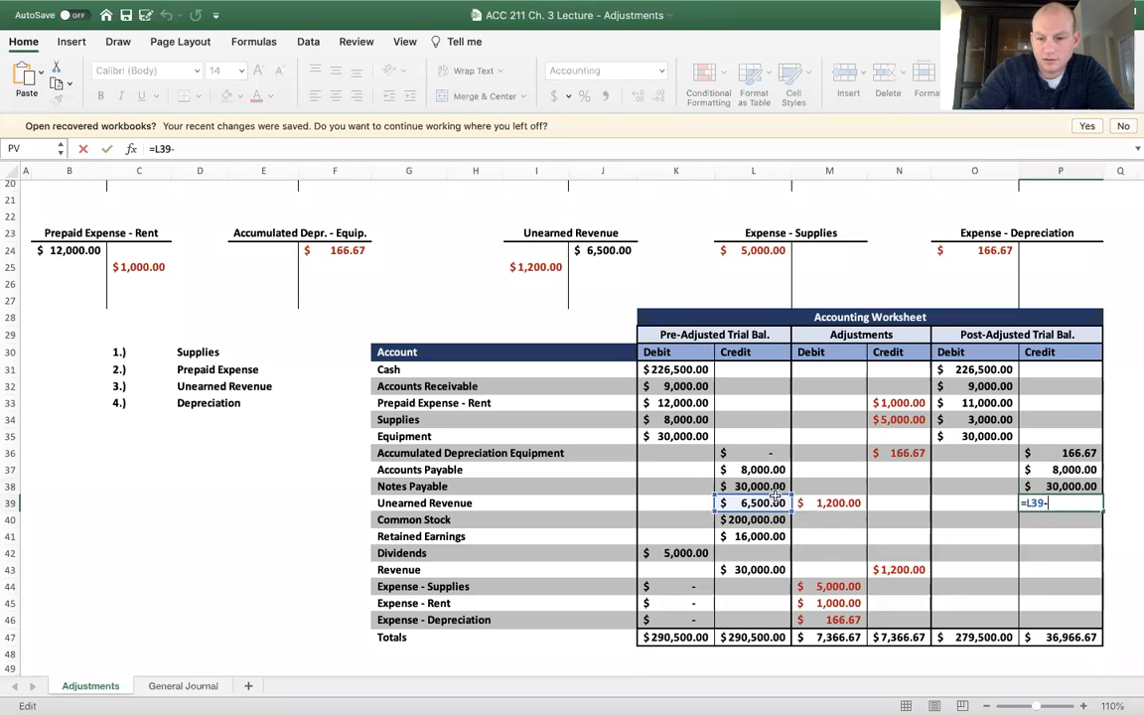
left_click(831, 503)
key("Return")
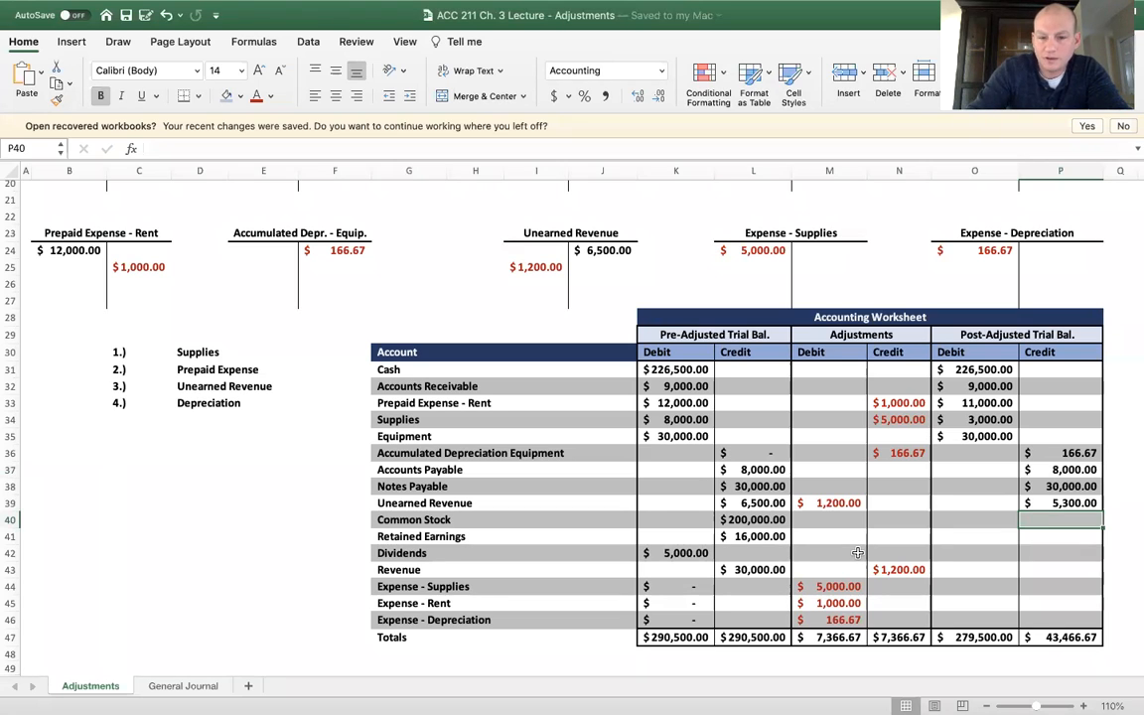
Enter post-adjusted credits of 200000 for Common Stock in P40 and 16000 for Retained Earnings in P41
type("200,000")
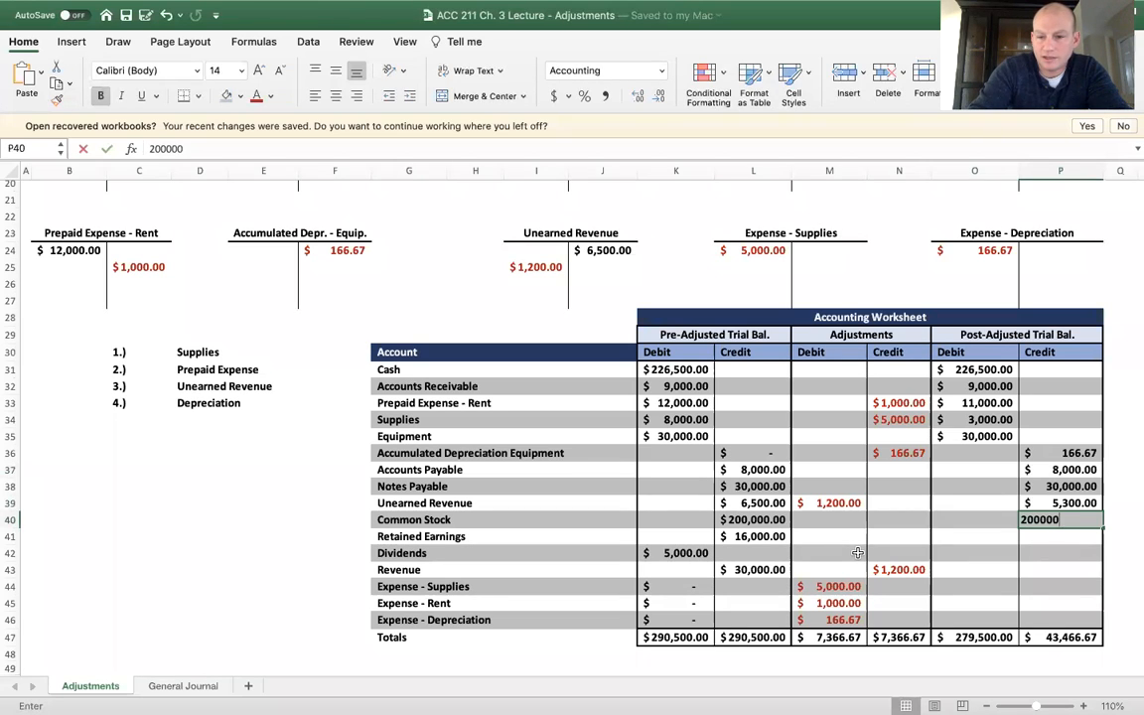
key("Return")
type("16")
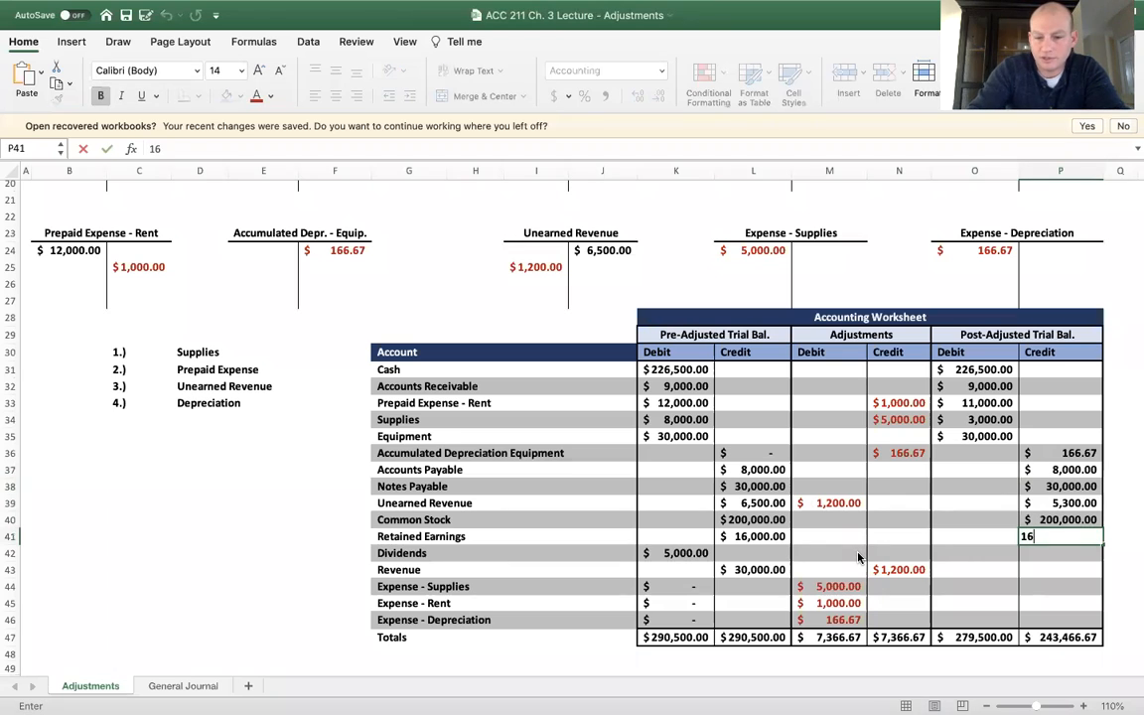
type(",000")
key("Return")
Enter a post-adjusted debit of 5000 for Dividends in O42
key("Left")
type("5000")
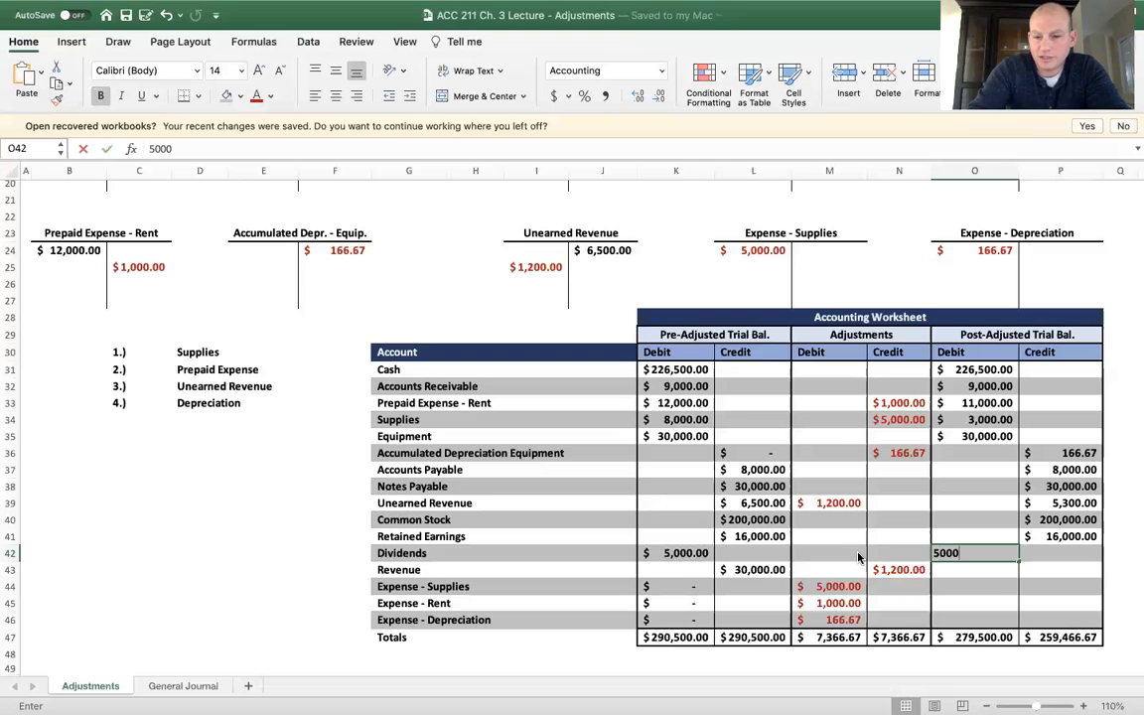
key("Return")
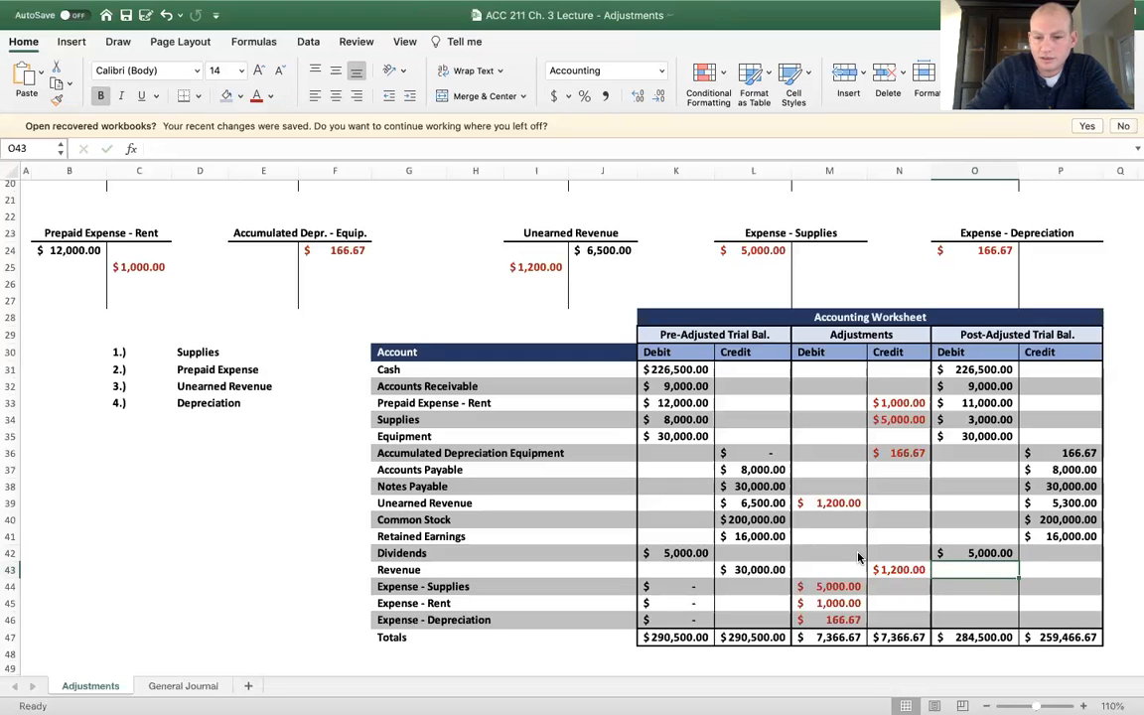
Calculate the post-adjusted credit for Revenue in P43 by adding the N43 adjustment to the pre-adjusted balance in L43
key("Right")
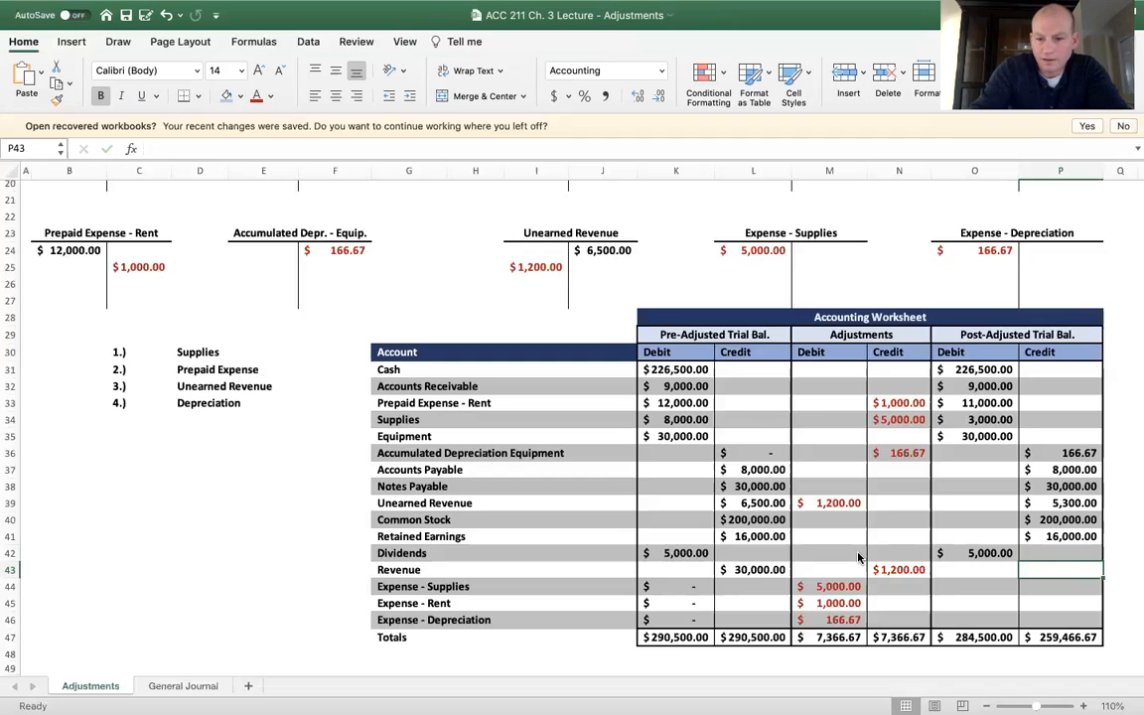
type("=")
left_click(772, 569)
type("+")
left_click(897, 571)
key("Return")
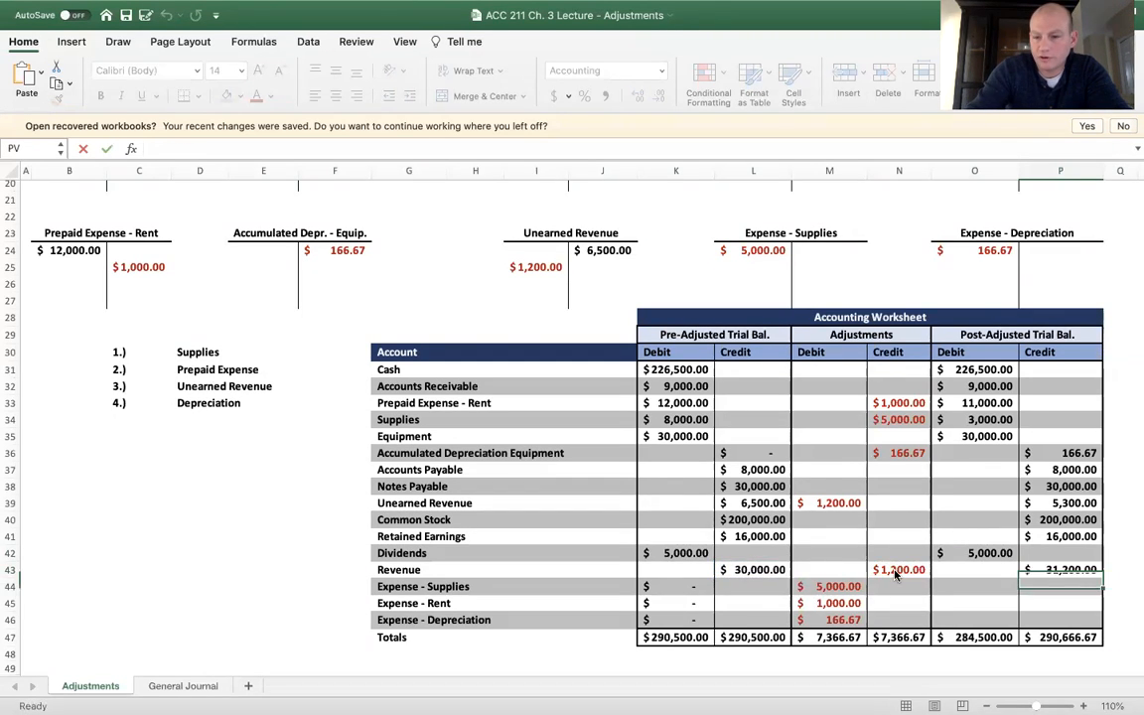
Enter post-adjusted debits of 5000 for Expense - Supplies, 1000 for Expense - Rent and 166.67 for Expense - Depreciation in O44:O46, and save the workbook
key("Left")
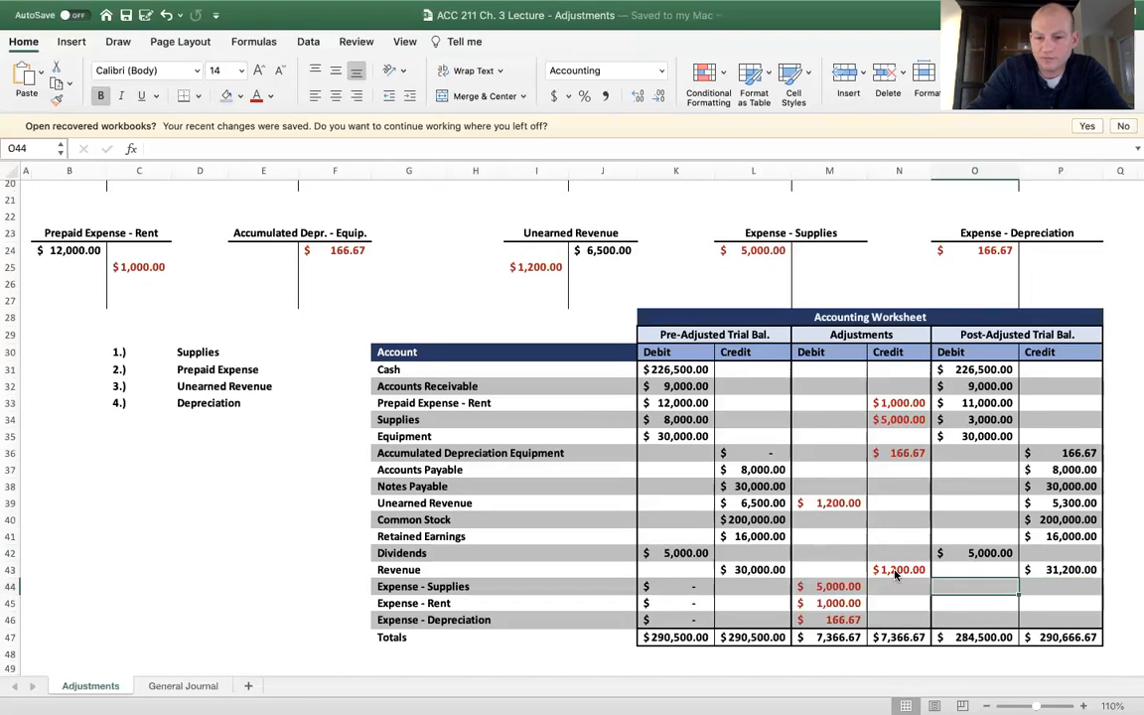
type("5000")
key("Return")
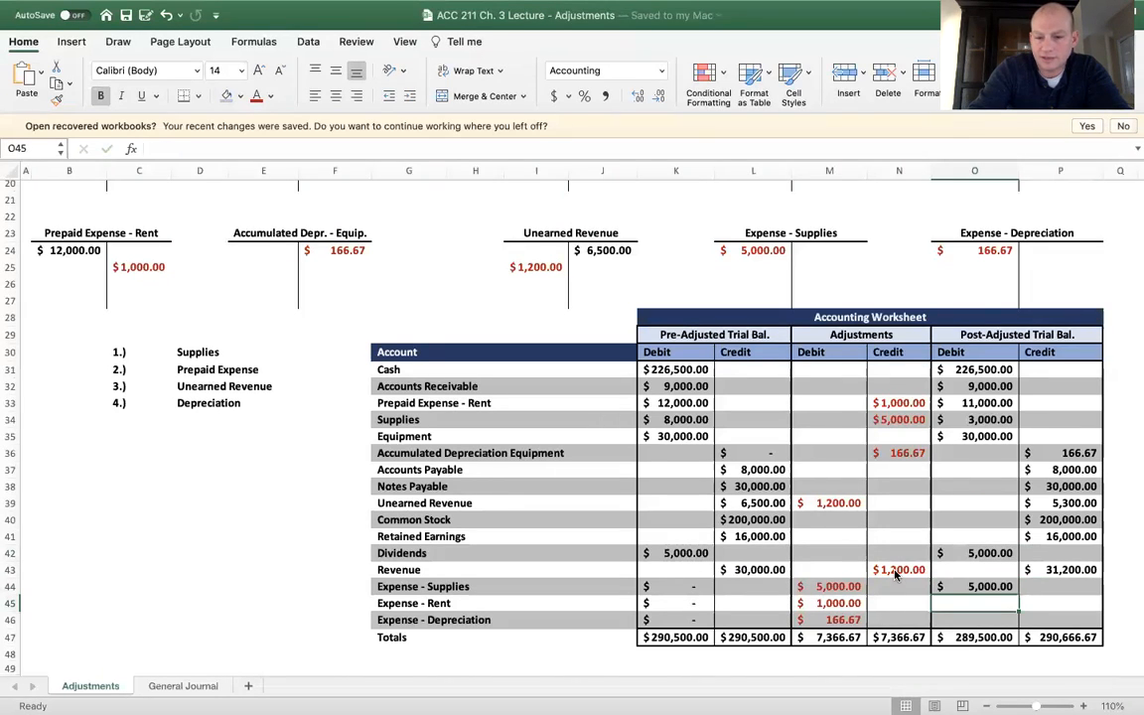
type("1000")
key("Return")
type("166.67")
key("Return")
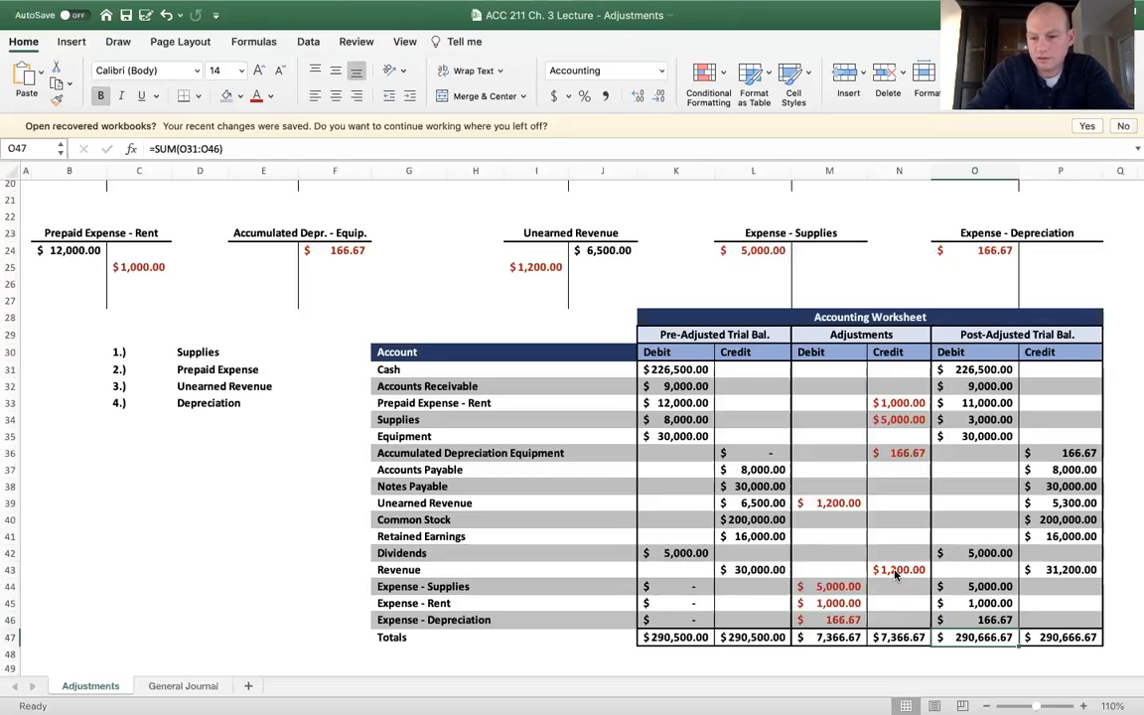
key("super+s")
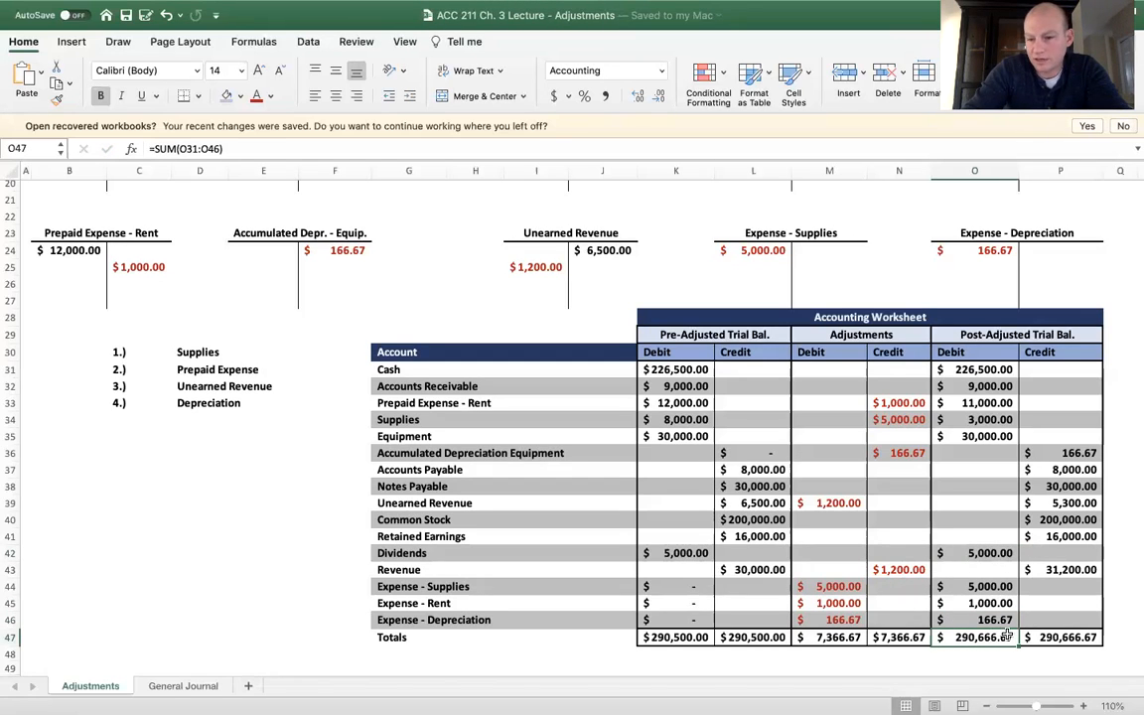
Examine the post-adjusted totals, the three worksheet section headings and the list of four adjustments in C30:D33
left_click_drag(1007, 635, 1068, 636)
left_click(1009, 587)
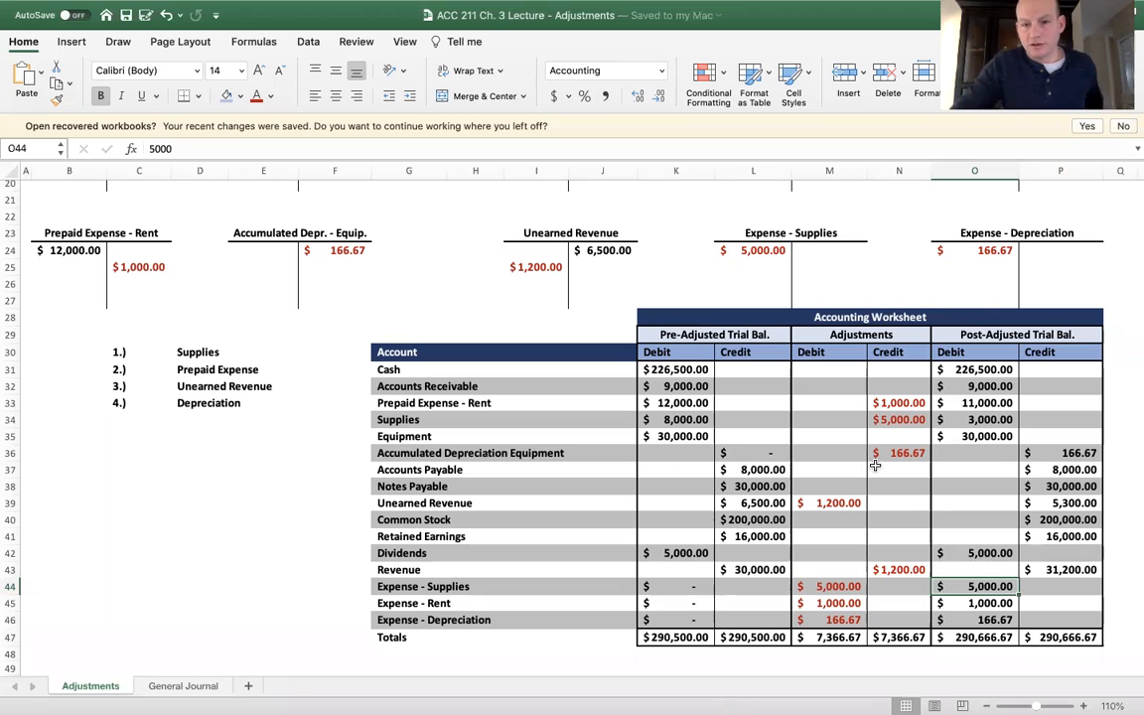
left_click(717, 337)
left_click(834, 336)
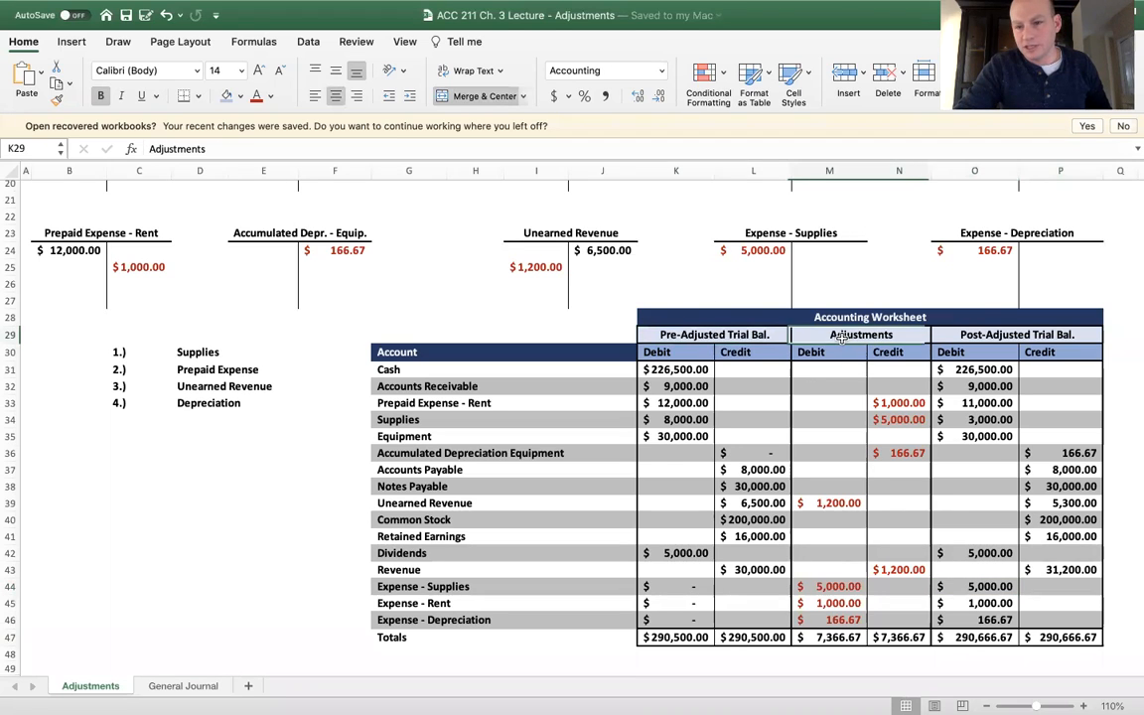
left_click(968, 337)
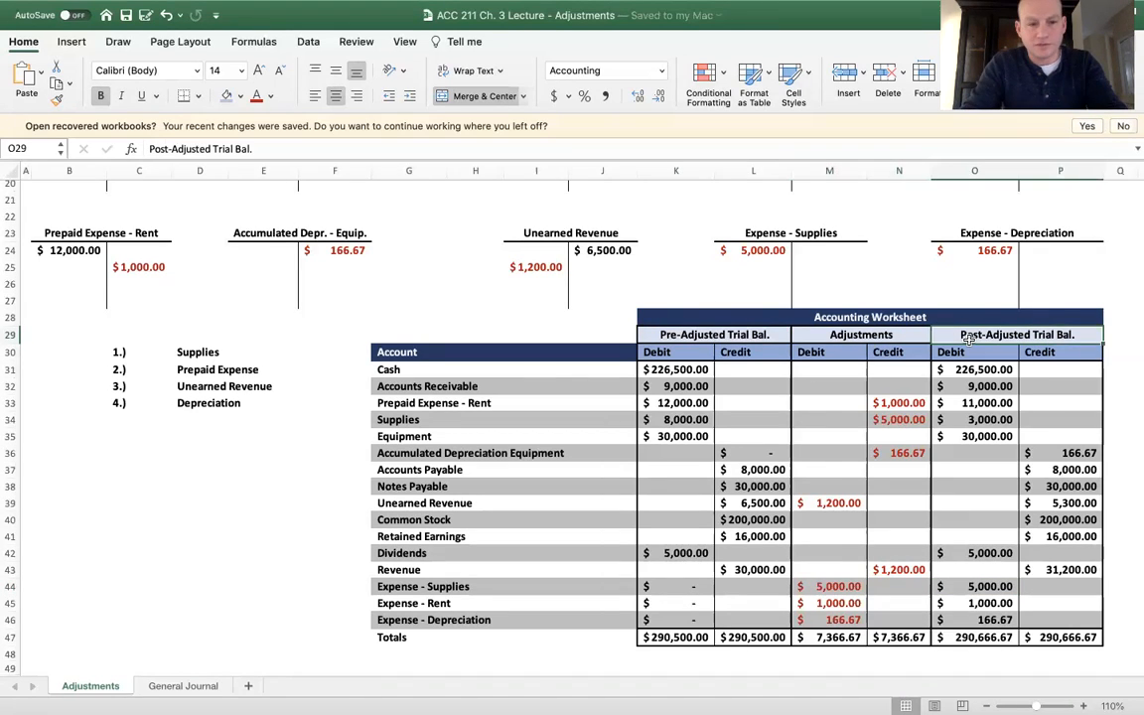
left_click(132, 351)
left_click_drag(132, 350, 194, 399)
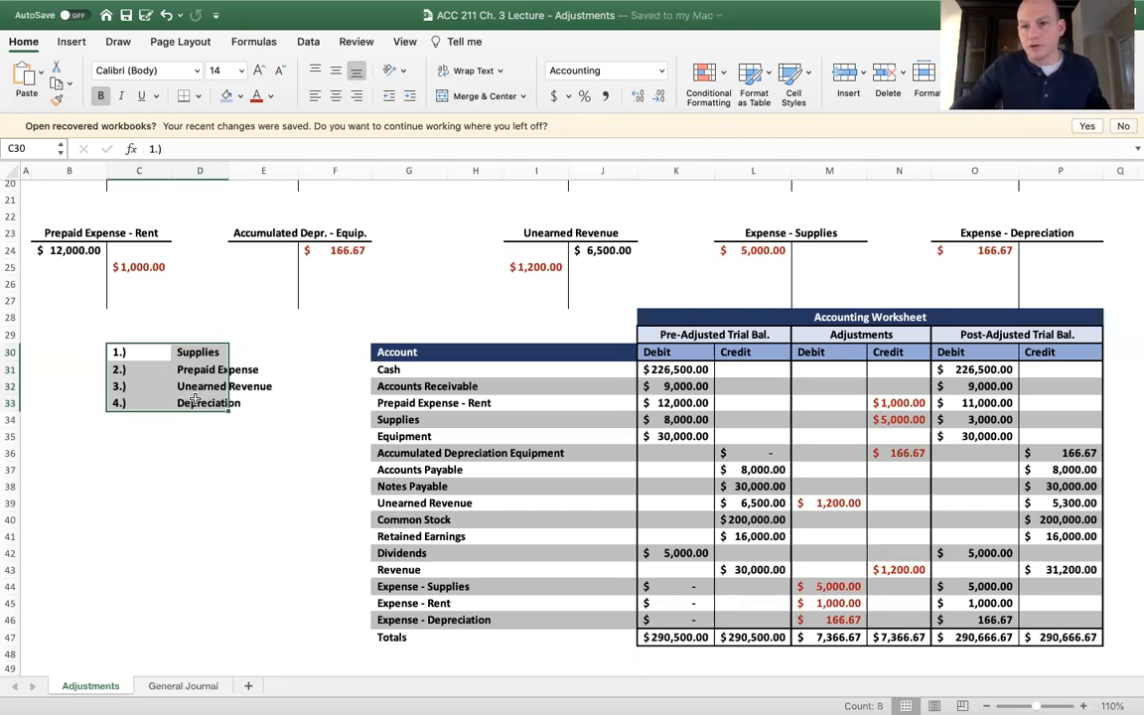
mouse_move(599, 9)
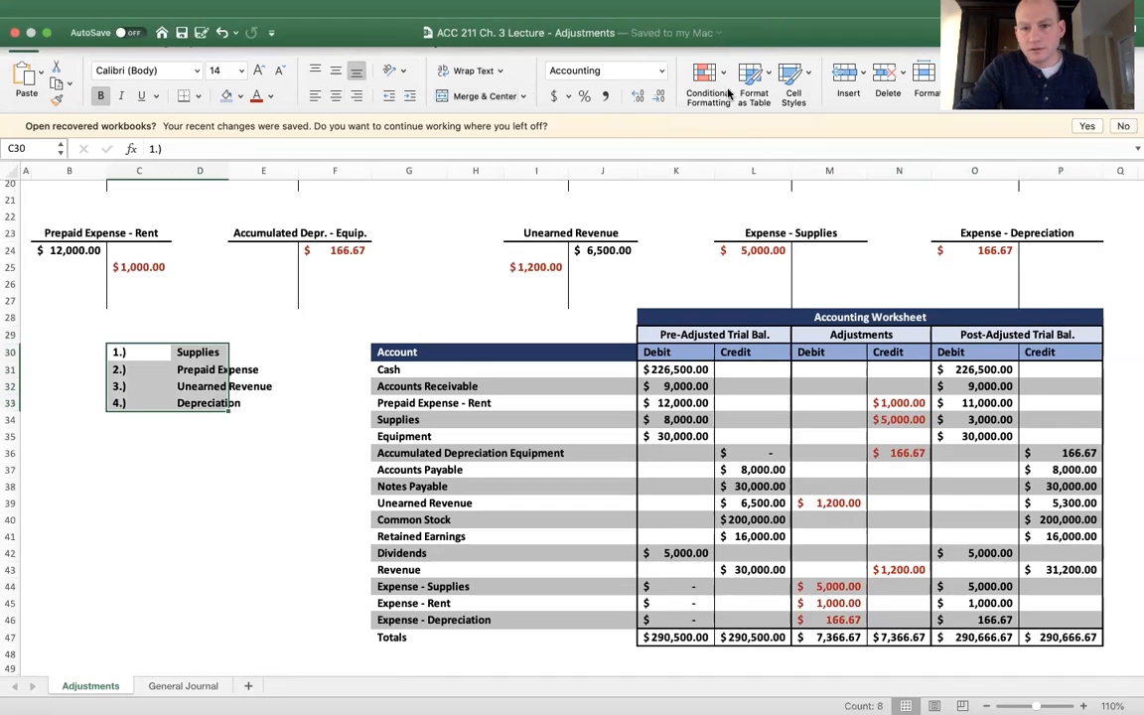